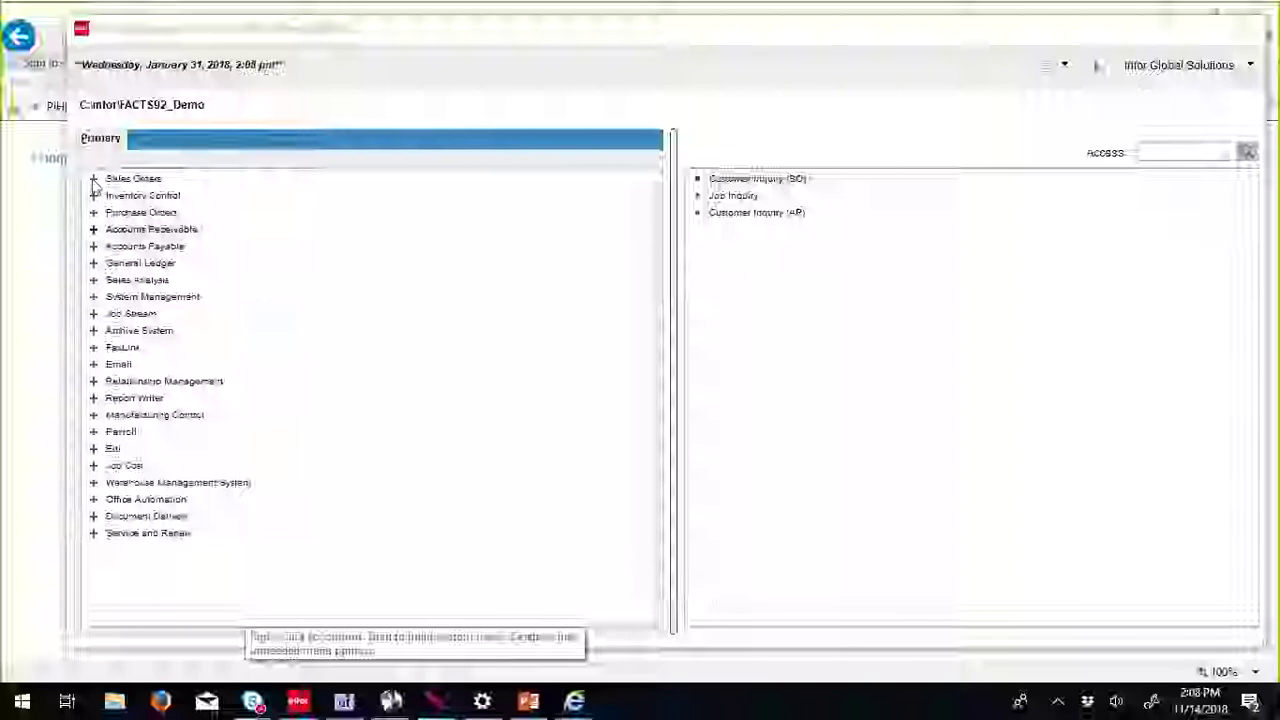
# Step: Add Item Inquiry from the Inventory Control inquiries to the custom menu, then collapse the Inventory Control branch
pyautogui.doubleClick(110, 196)
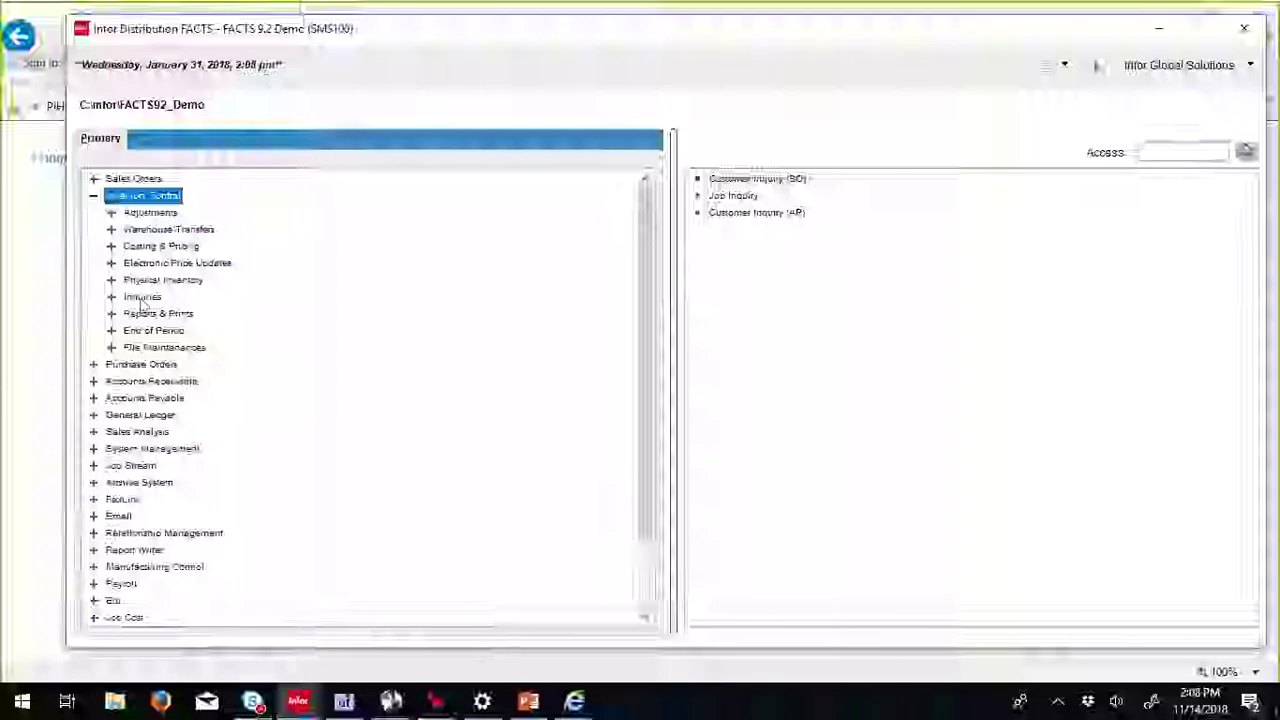
pyautogui.doubleClick(142, 297)
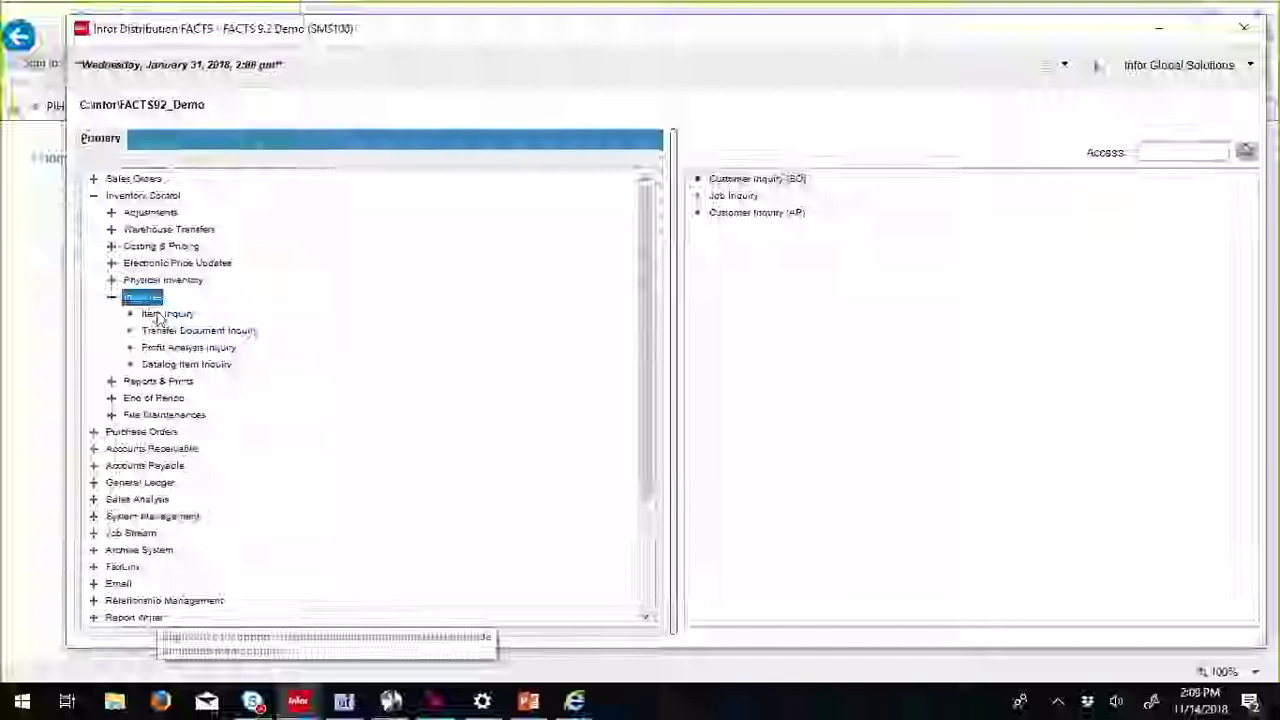
pyautogui.rightClick(152, 316)
pyautogui.moveTo(152, 316); pyautogui.dragTo(724, 263)
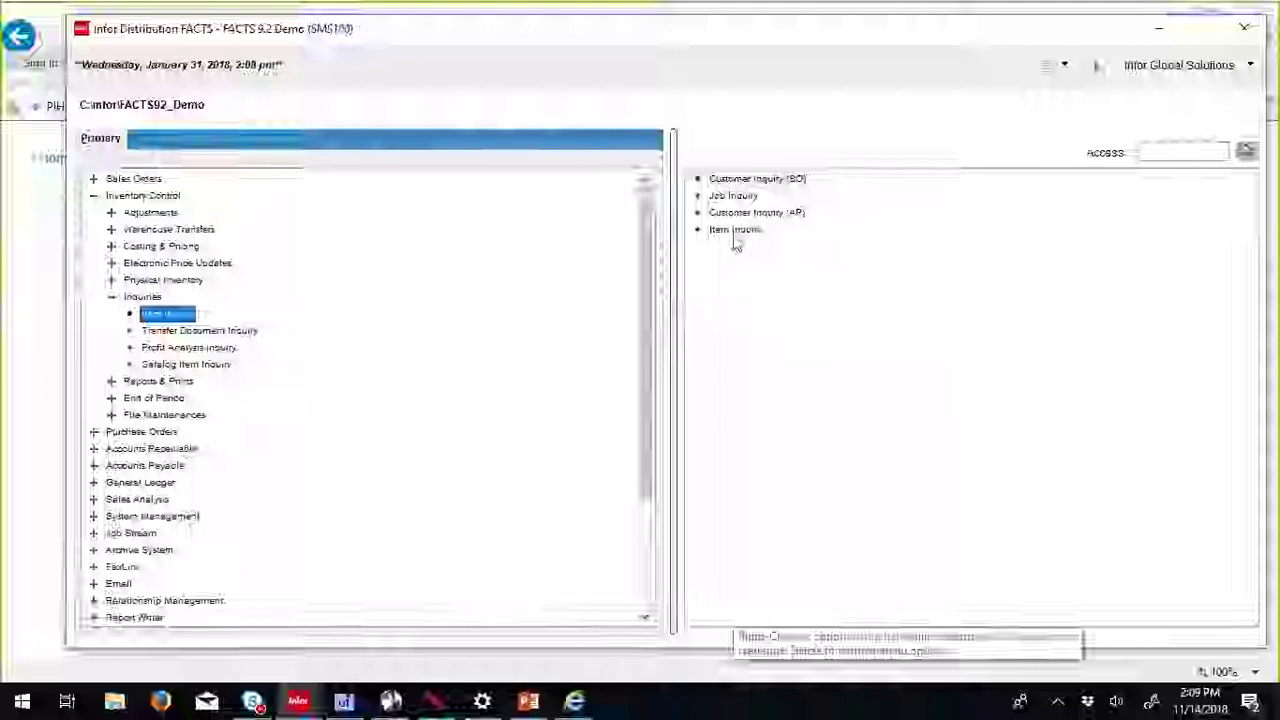
pyautogui.click(111, 298)
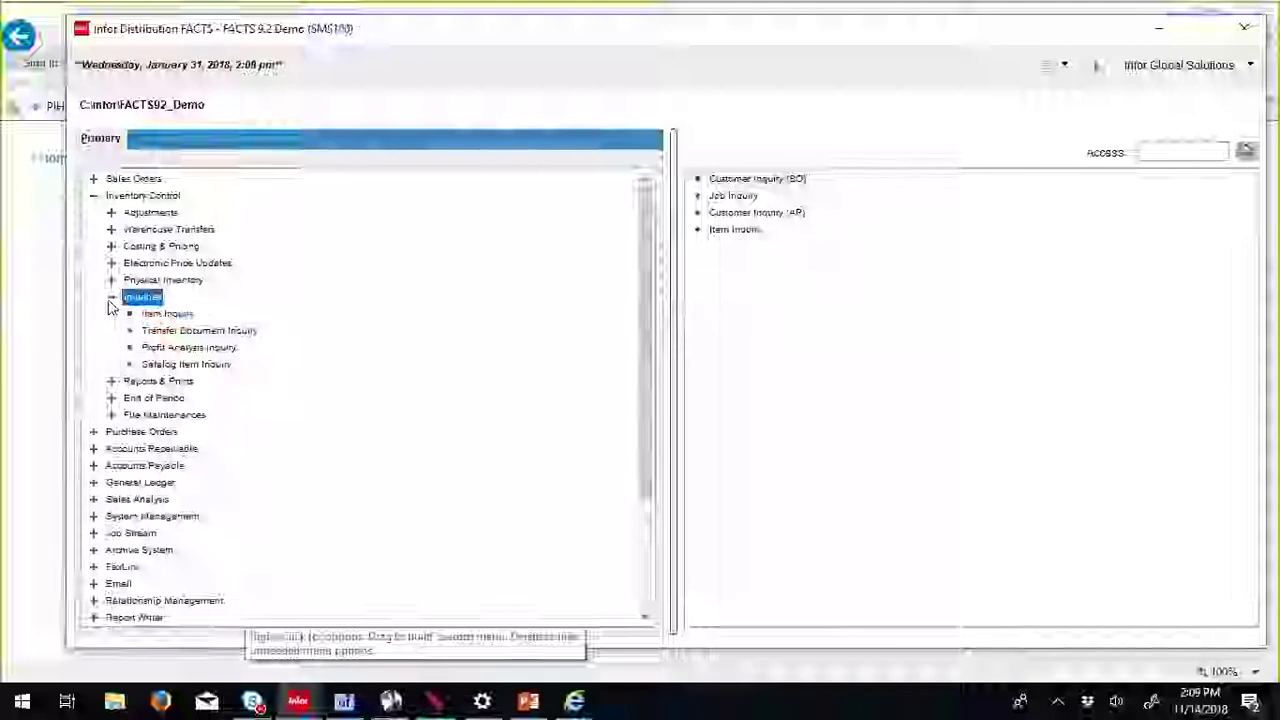
pyautogui.click(94, 198)
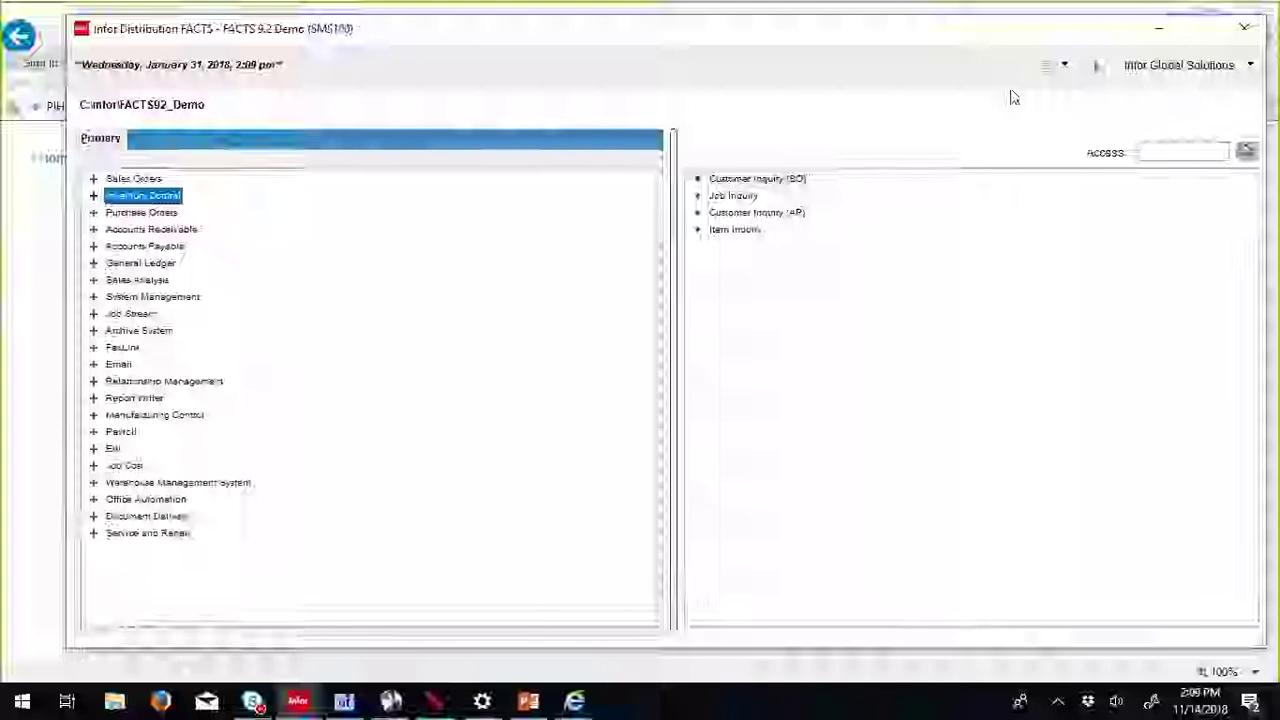
# Step: Open the user preferences and bring up the System Alerts Dashboard from there
pyautogui.click(1250, 68)
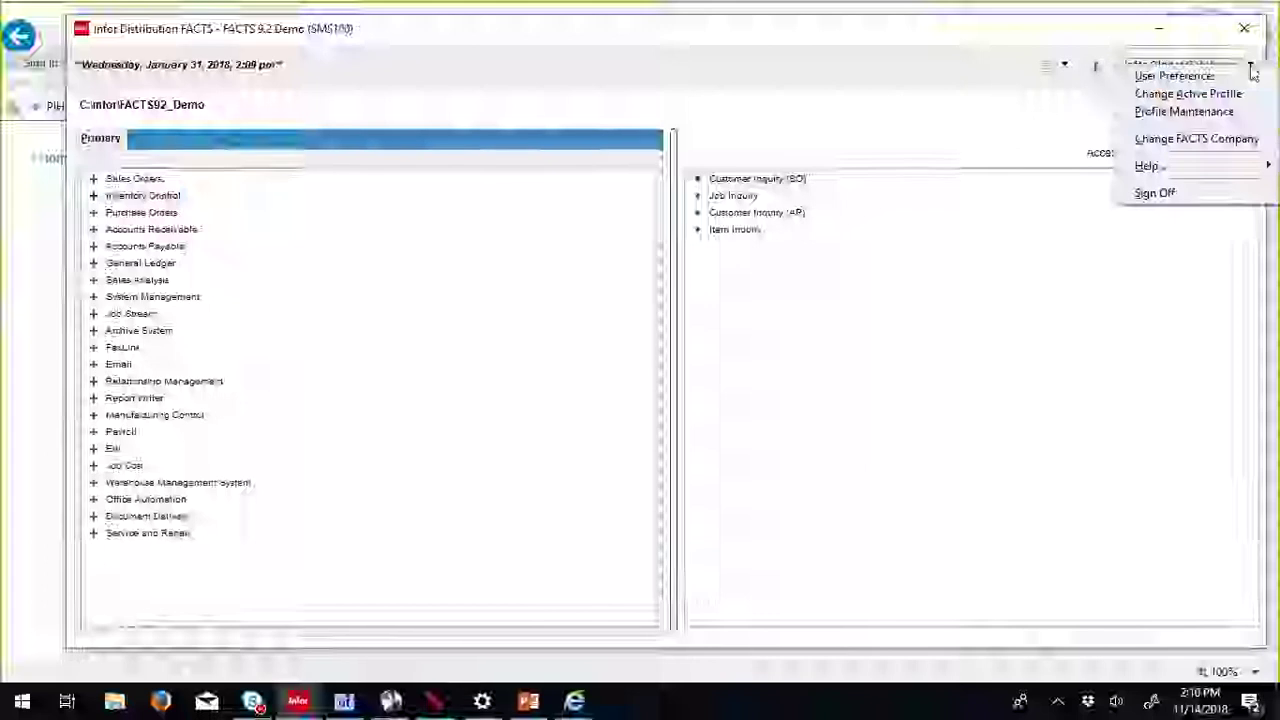
pyautogui.click(1172, 76)
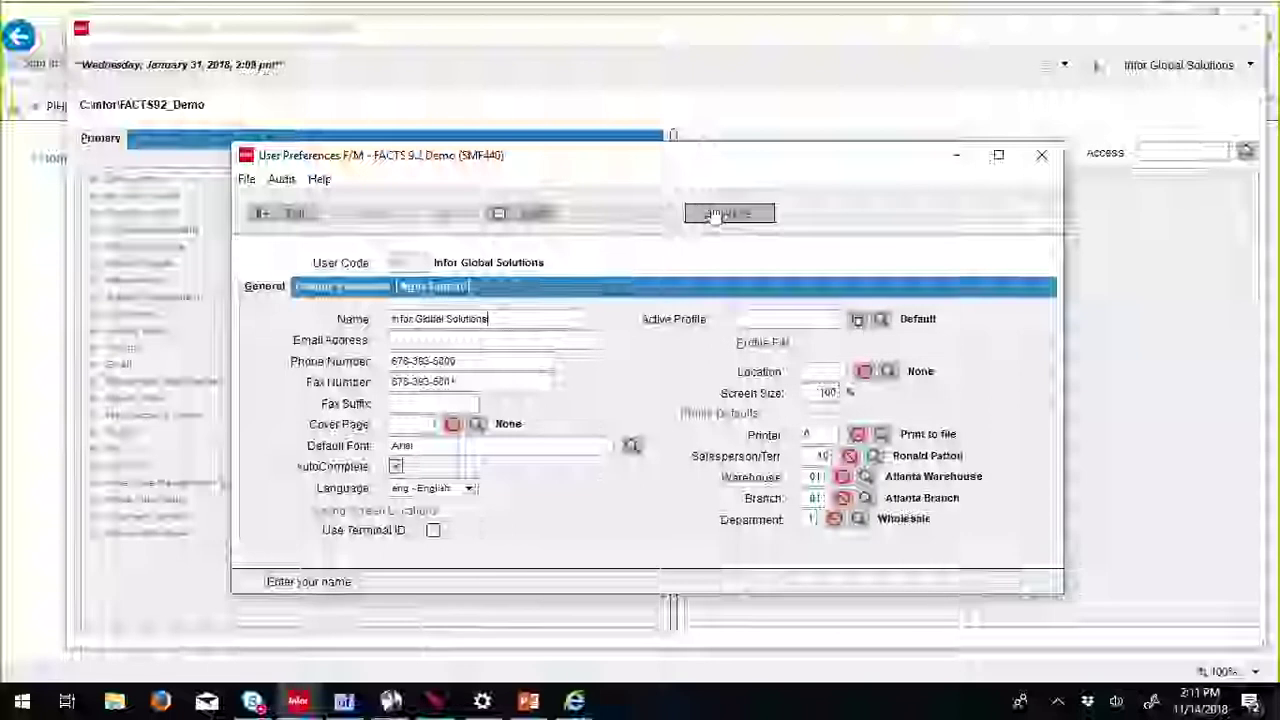
pyautogui.click(720, 215)
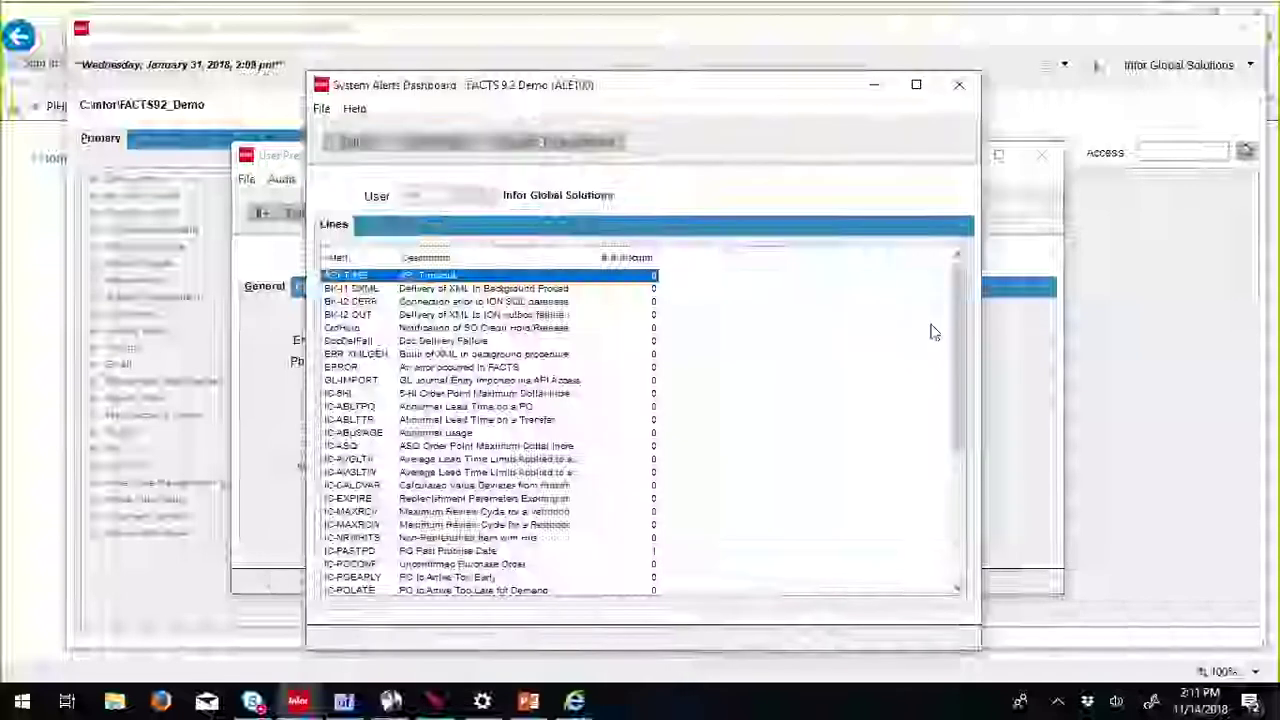
# Step: Look through the available system alerts, including lead time, past promise date, seasonality, service hold and credit hold notifications
pyautogui.moveTo(961, 307); pyautogui.dragTo(961, 345)
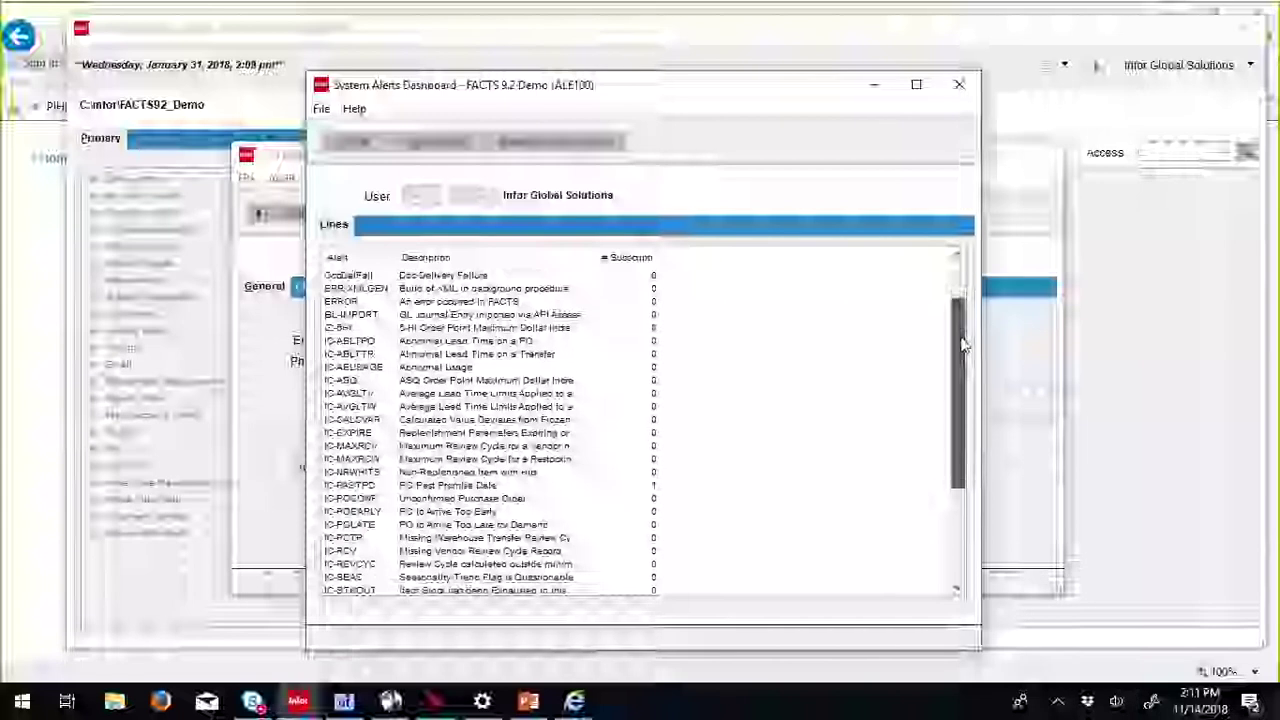
pyautogui.click(498, 342)
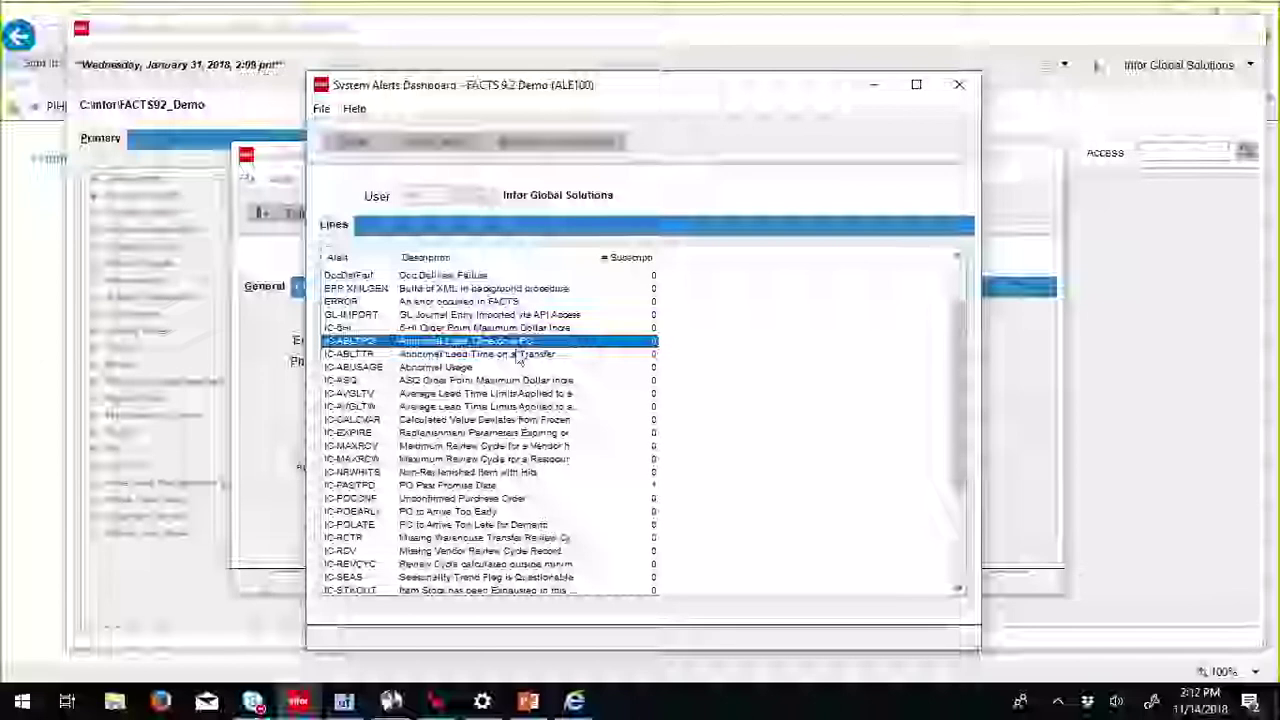
pyautogui.click(462, 486)
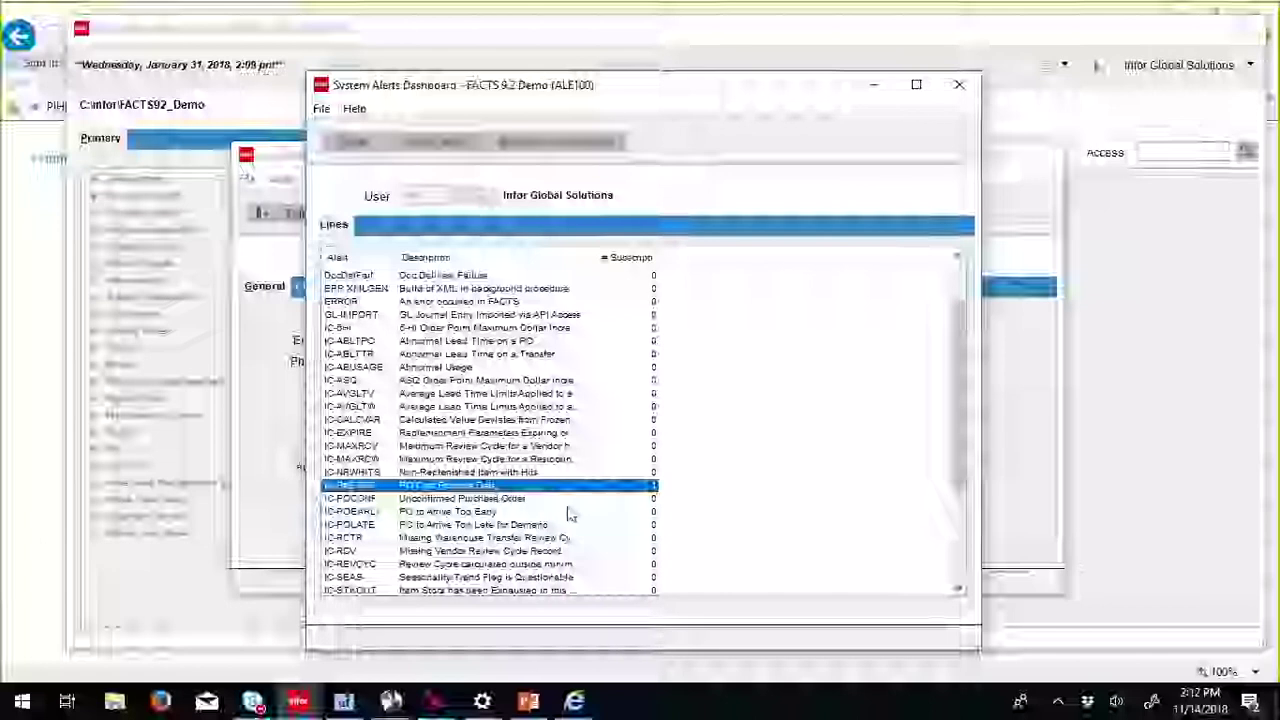
pyautogui.moveTo(950, 450); pyautogui.dragTo(940, 523)
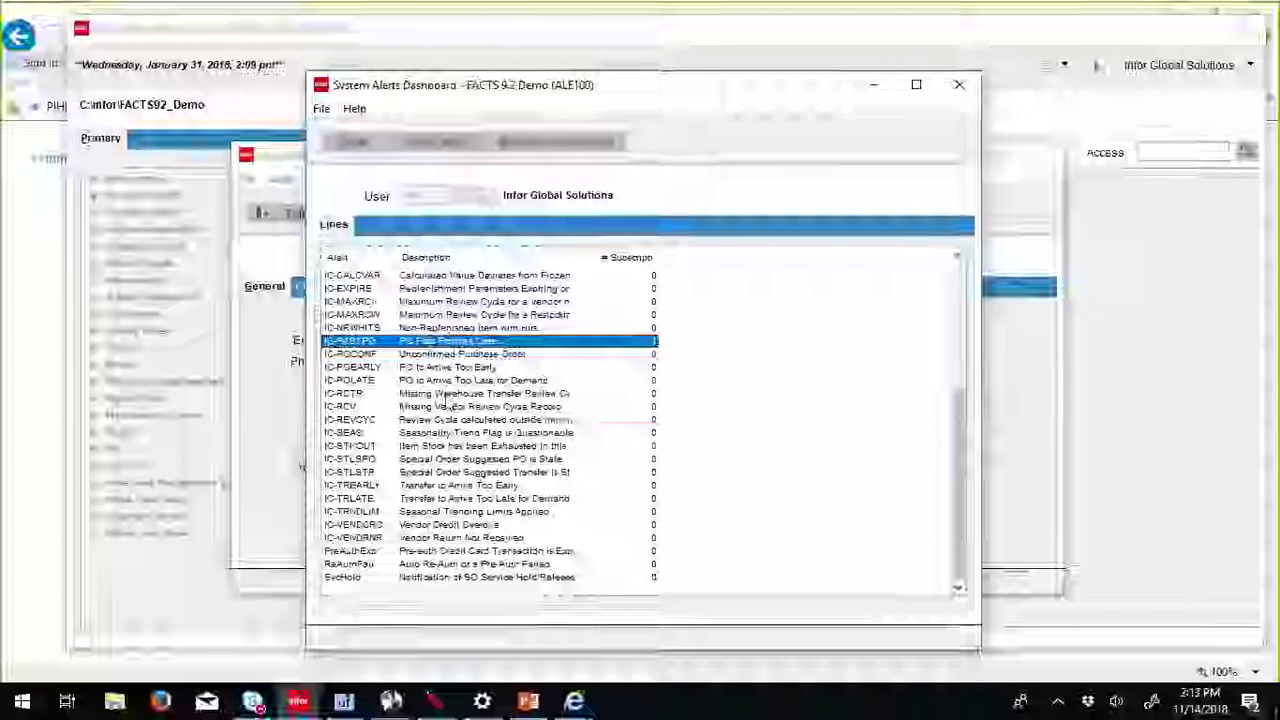
pyautogui.click(452, 432)
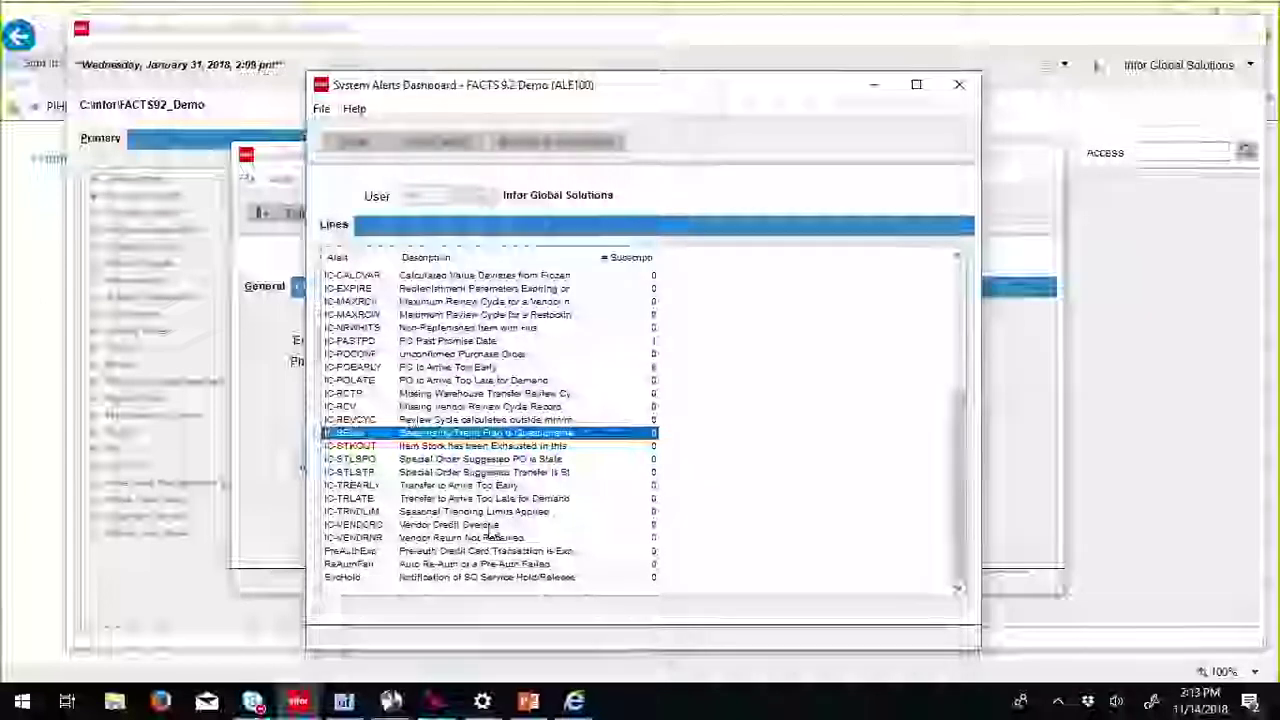
pyautogui.click(427, 579)
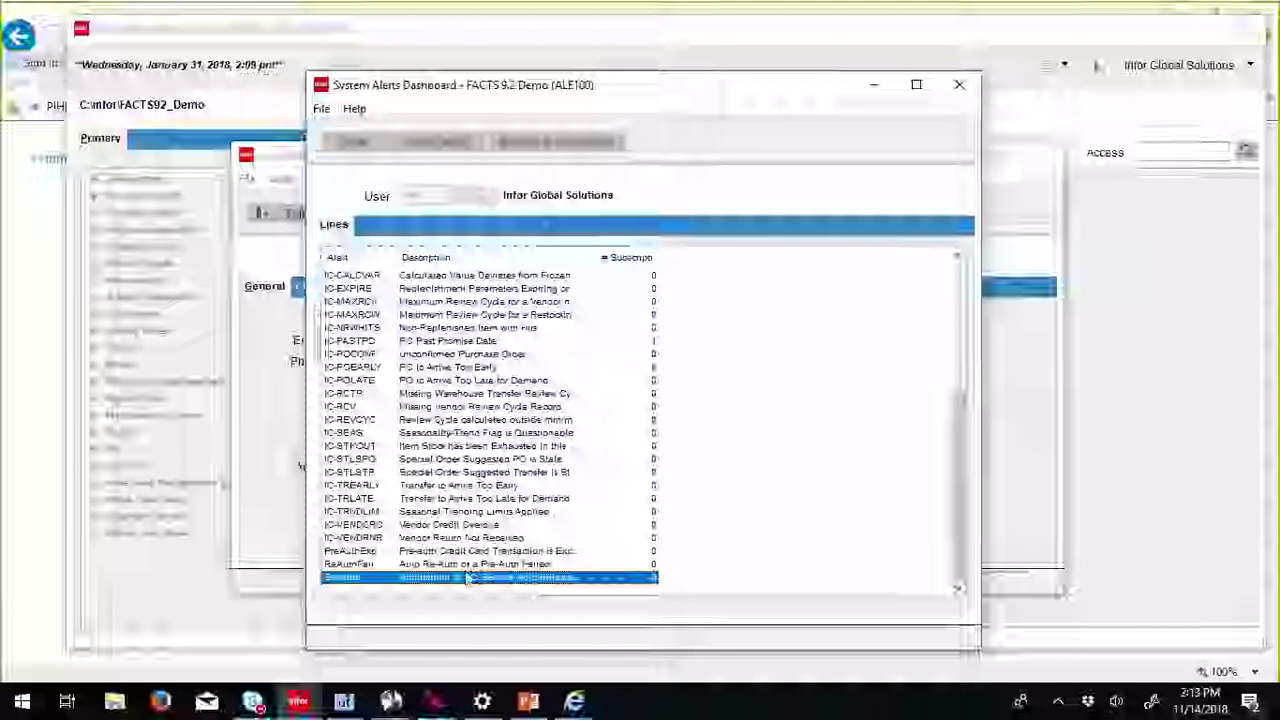
pyautogui.scroll(8, 951, 438)
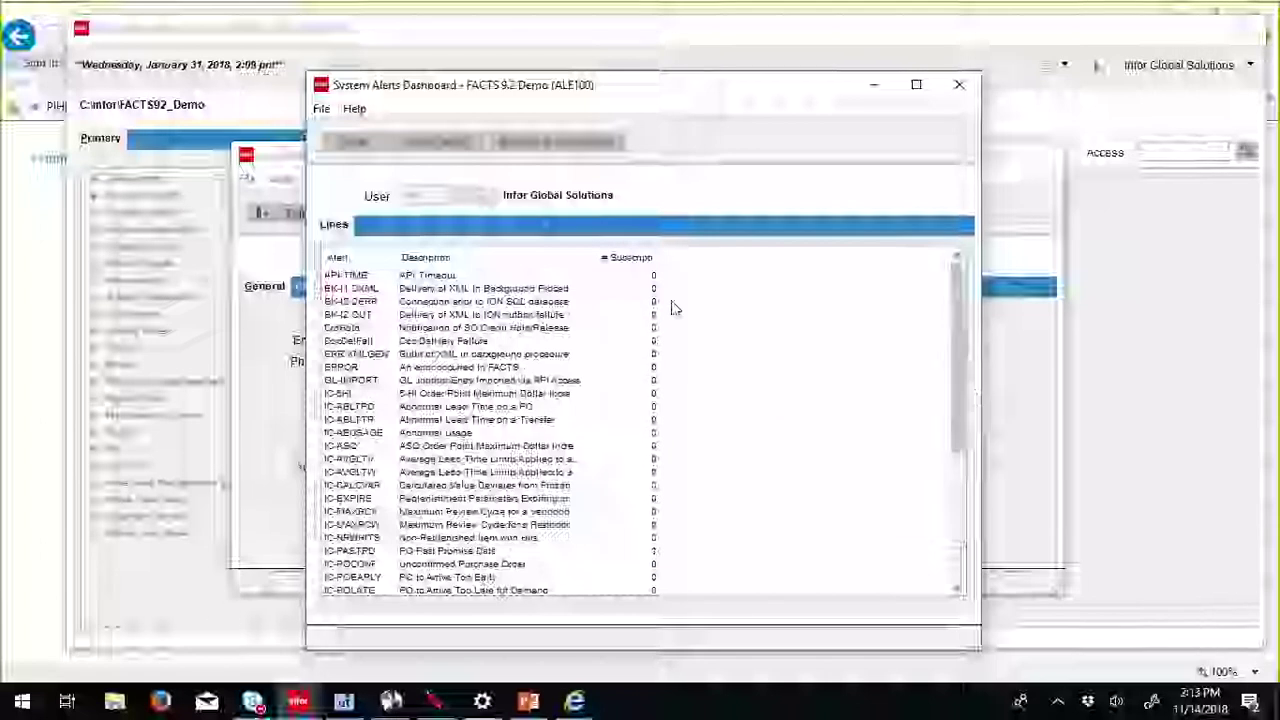
pyautogui.click(558, 330)
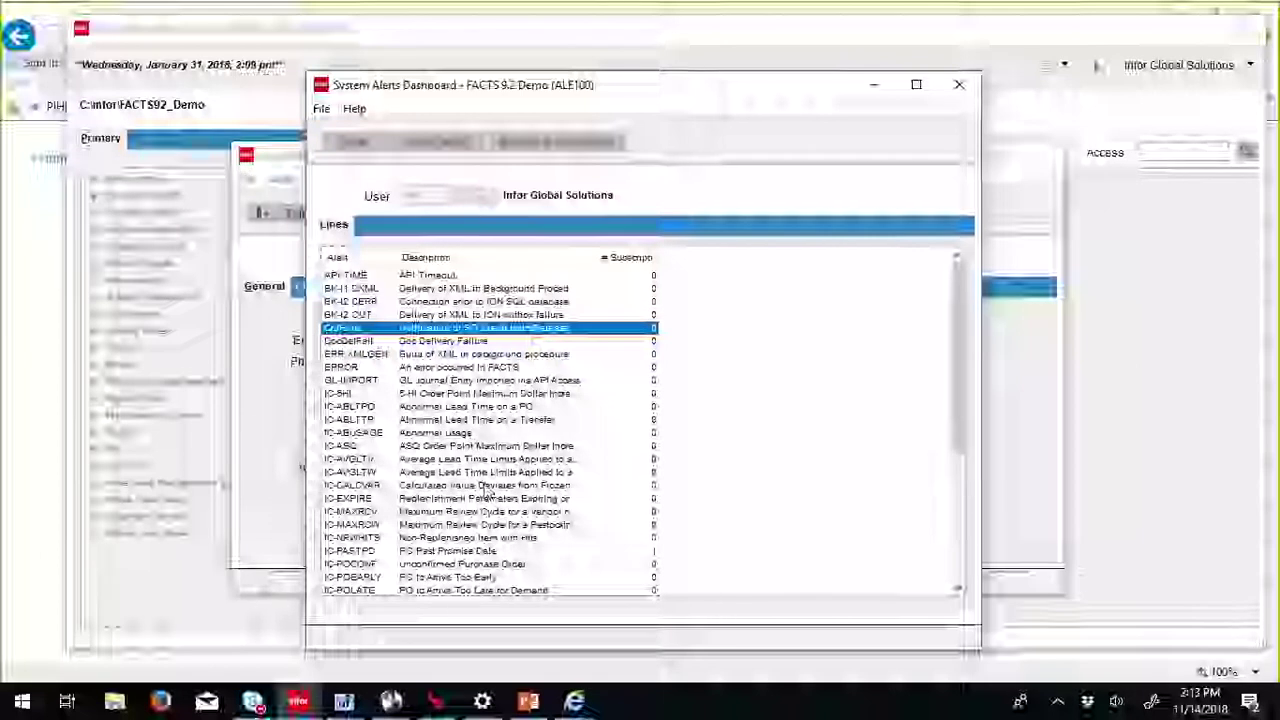
# Step: Review the warehouse and vendor criteria of the PO Past Promise Date alert subscription, then close the alerts dashboard
pyautogui.click(490, 556)
pyautogui.doubleClick(490, 556)
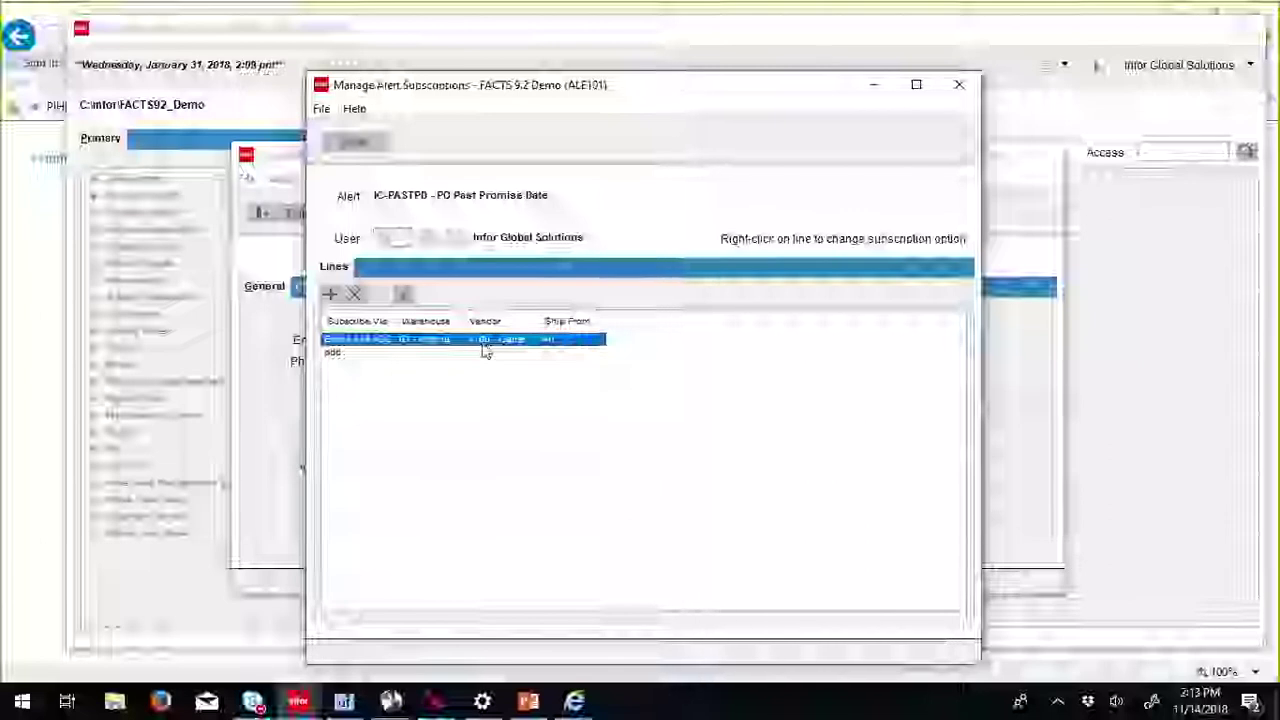
pyautogui.doubleClick(486, 345)
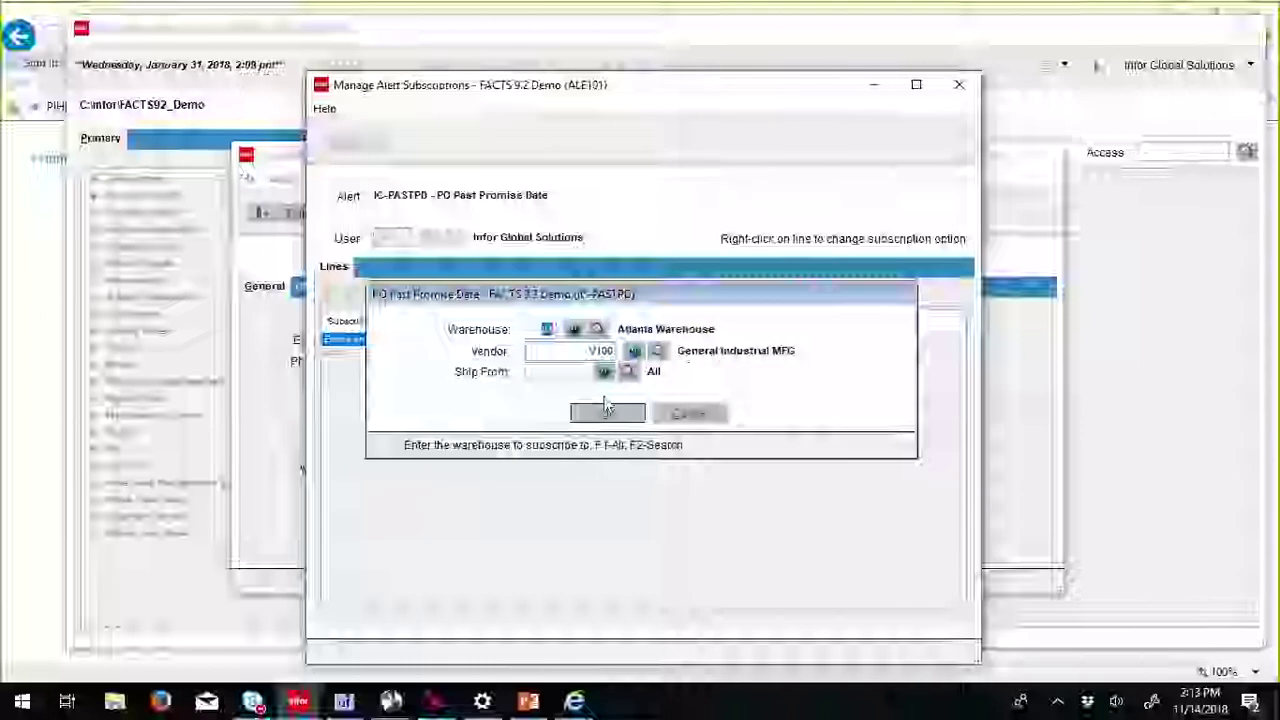
pyautogui.click(608, 416)
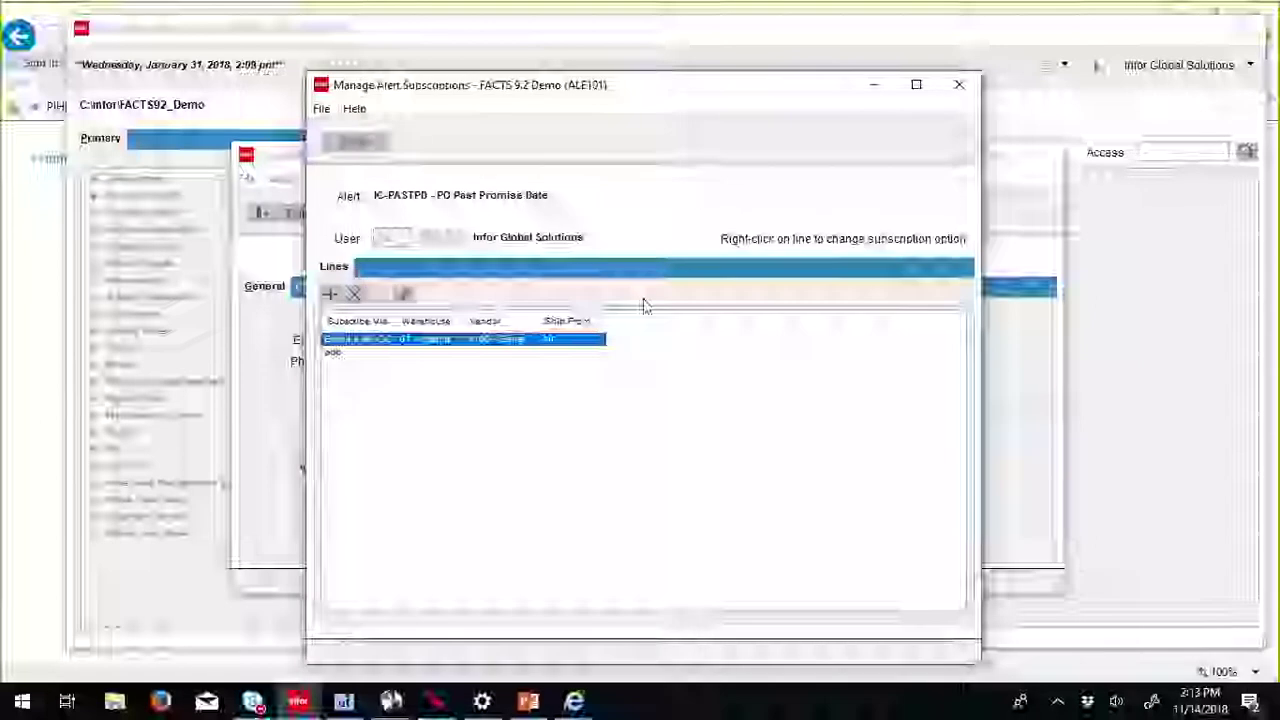
pyautogui.click(355, 142)
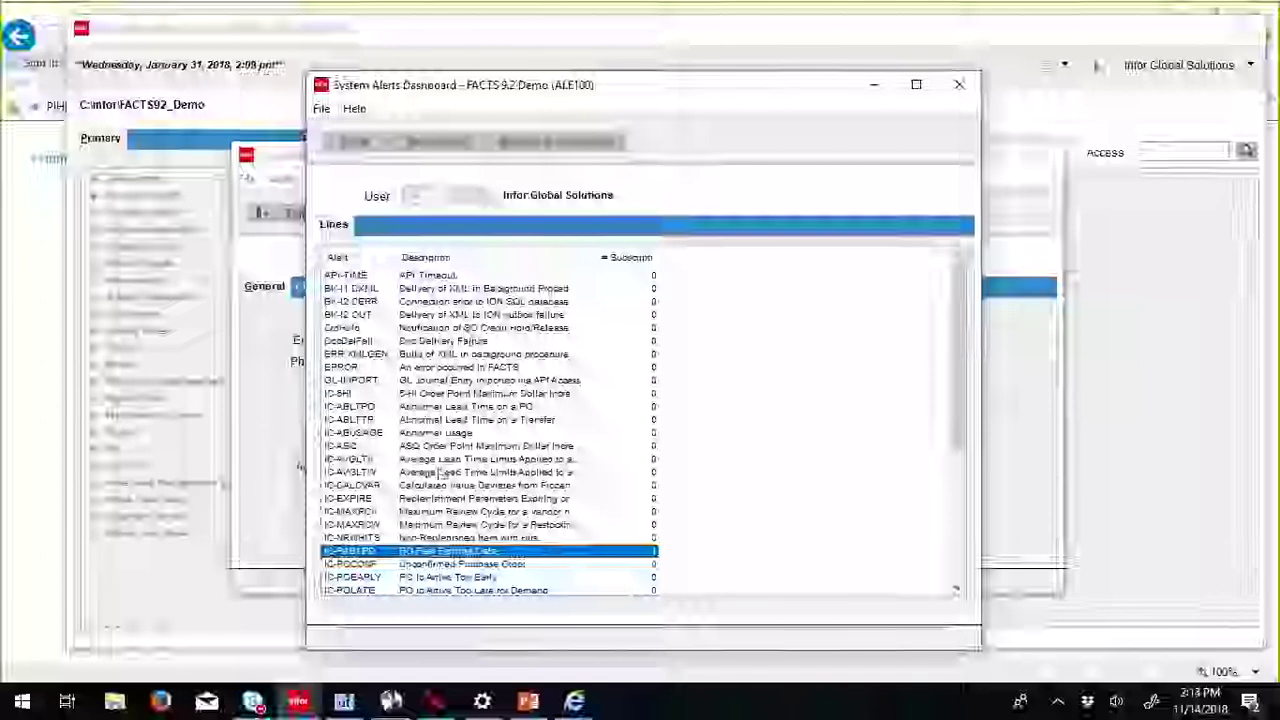
pyautogui.click(355, 145)
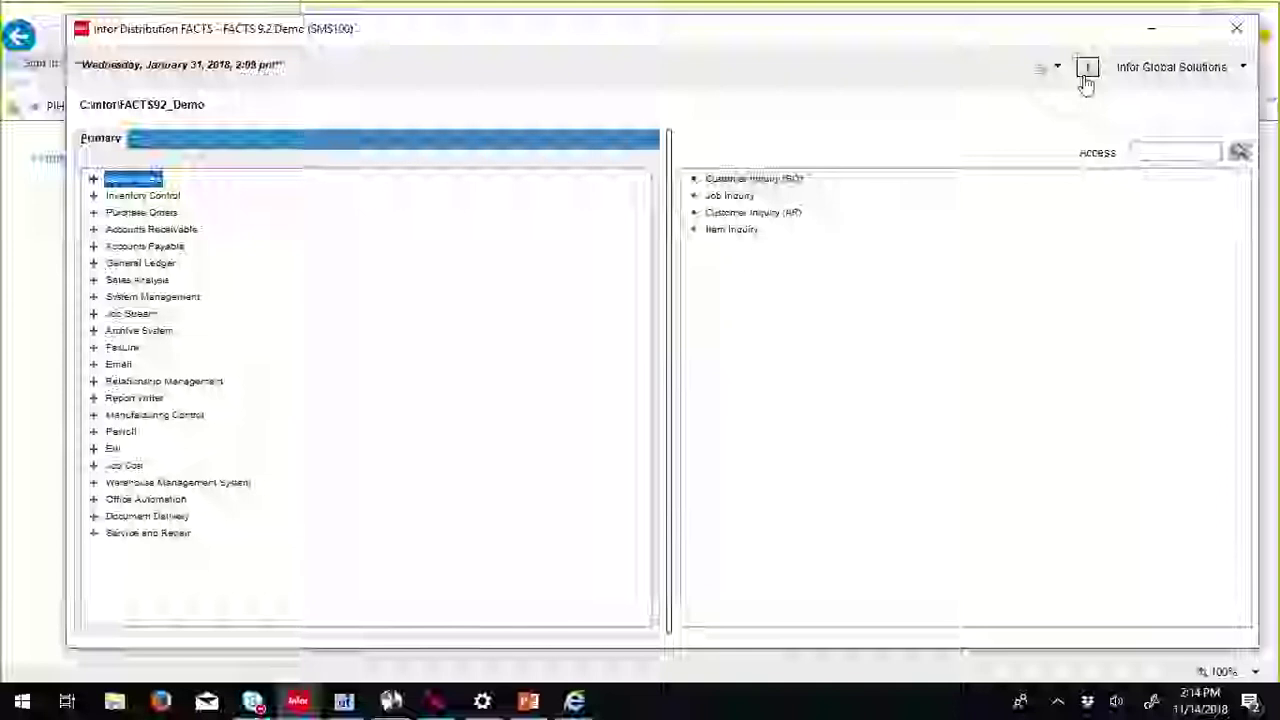
# Step: Reopen the user preferences and view the list of all audited files
pyautogui.click(1245, 68)
pyautogui.click(1190, 93)
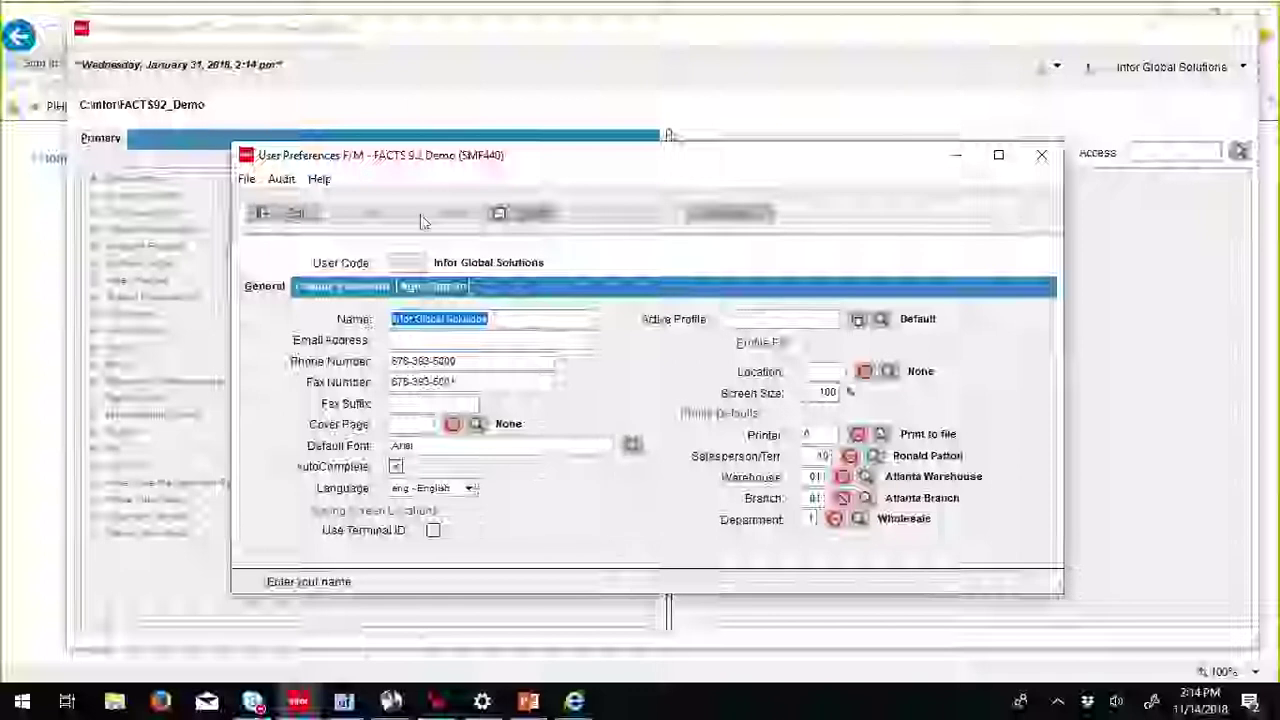
pyautogui.click(281, 179)
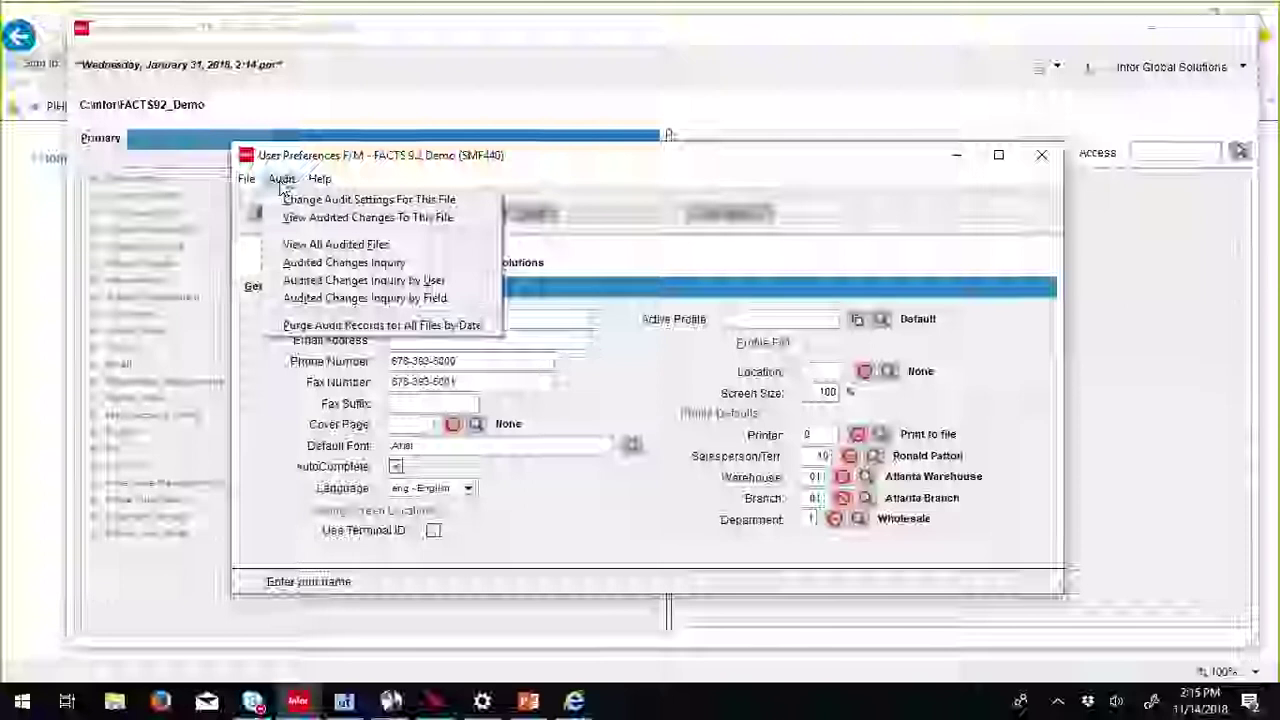
pyautogui.click(317, 246)
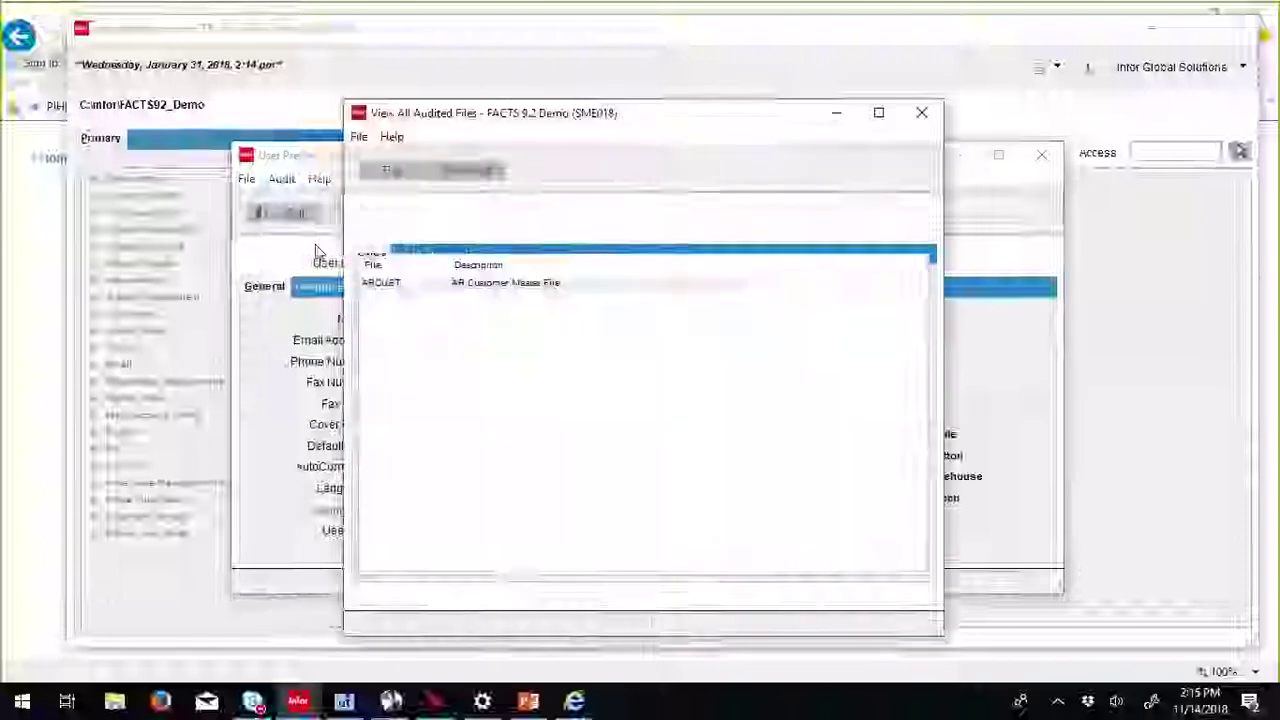
# Step: Inspect the fields changed in the latest audit entry for the first customer key of the AR Customer Master File, then exit the audit screens
pyautogui.keyDown('ctrl'); pyautogui.click(533, 287); pyautogui.keyUp('ctrl')
pyautogui.doubleClick(533, 287)
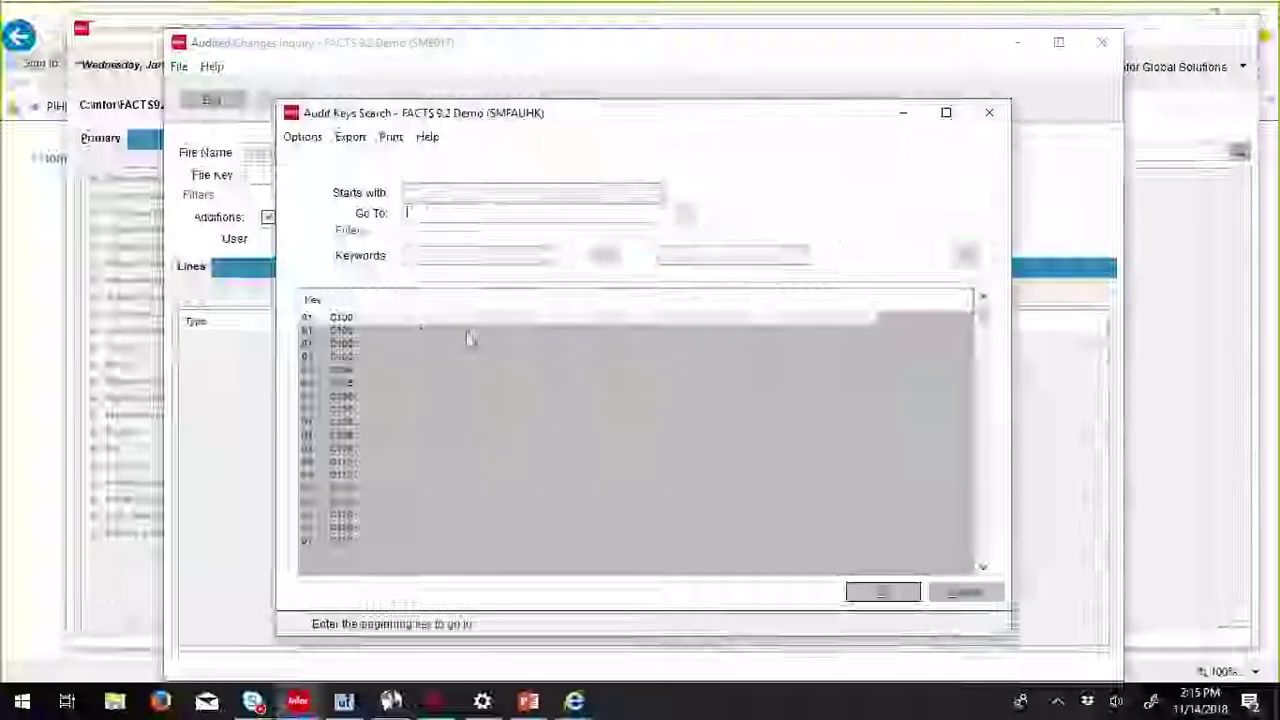
pyautogui.doubleClick(414, 320)
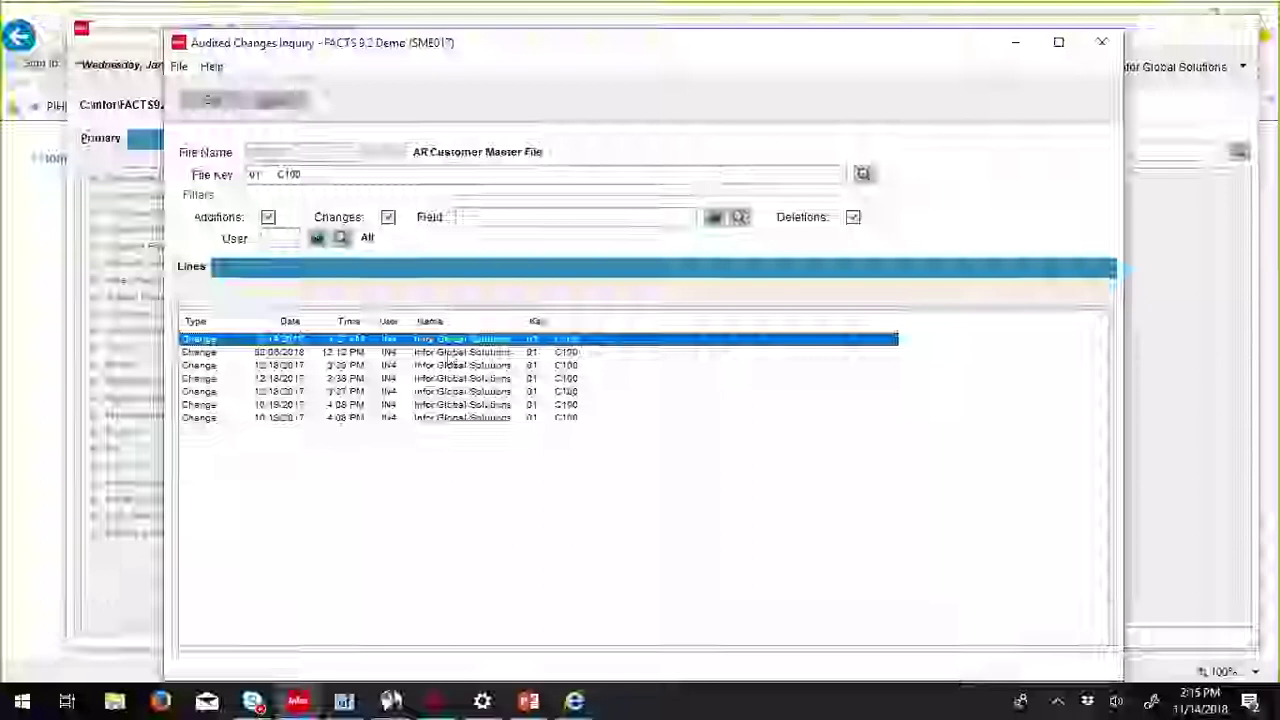
pyautogui.doubleClick(375, 345)
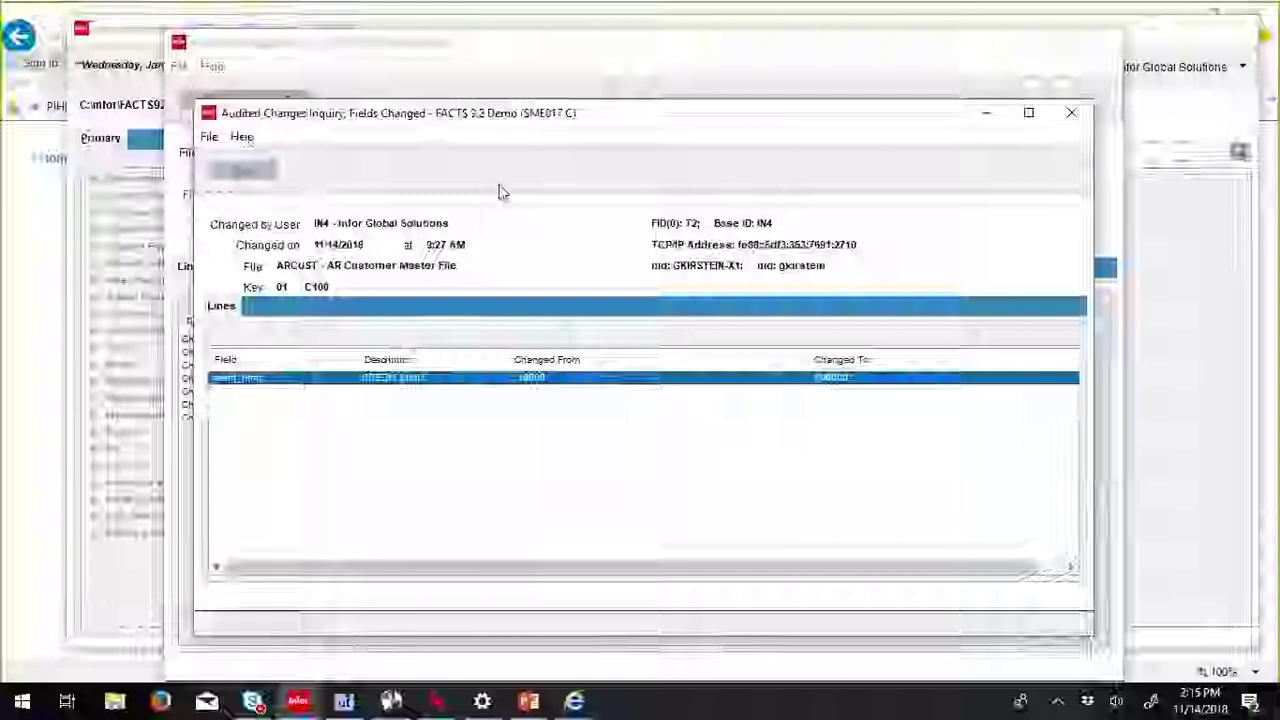
pyautogui.click(243, 171)
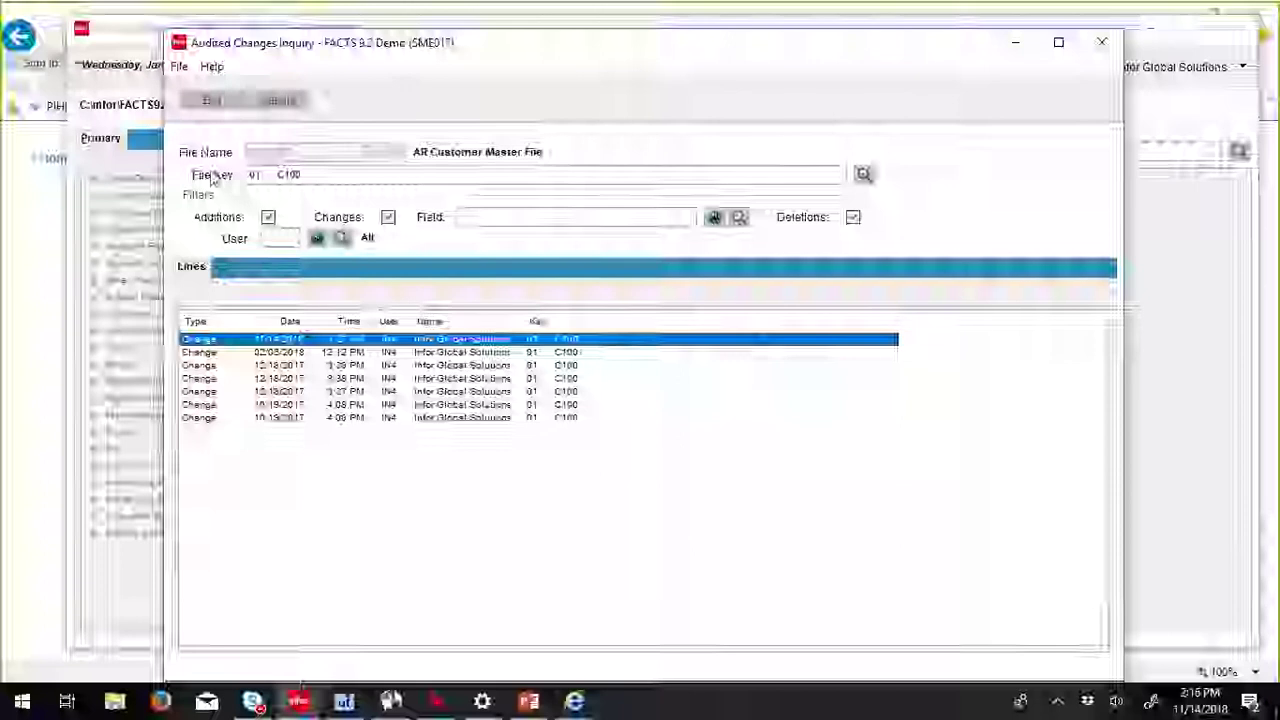
pyautogui.click(210, 100)
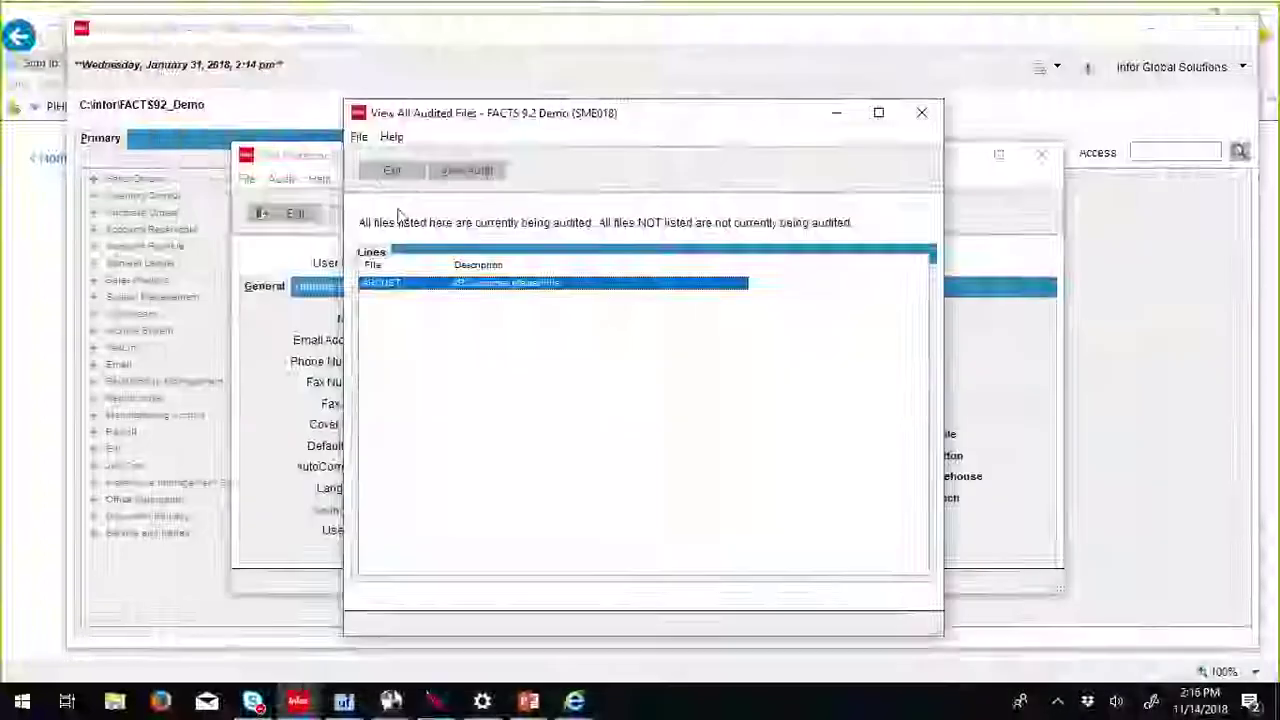
pyautogui.click(388, 173)
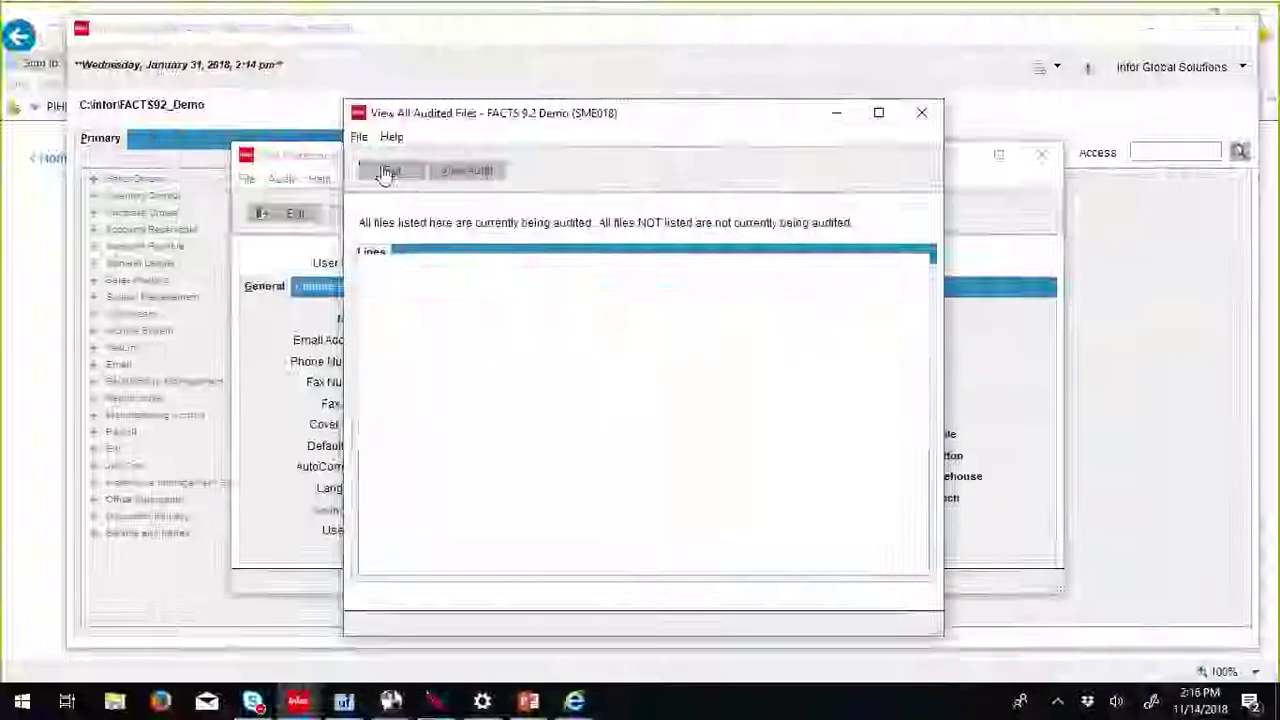
# Step: Check the available audit options and exit the user preferences
pyautogui.click(283, 180)
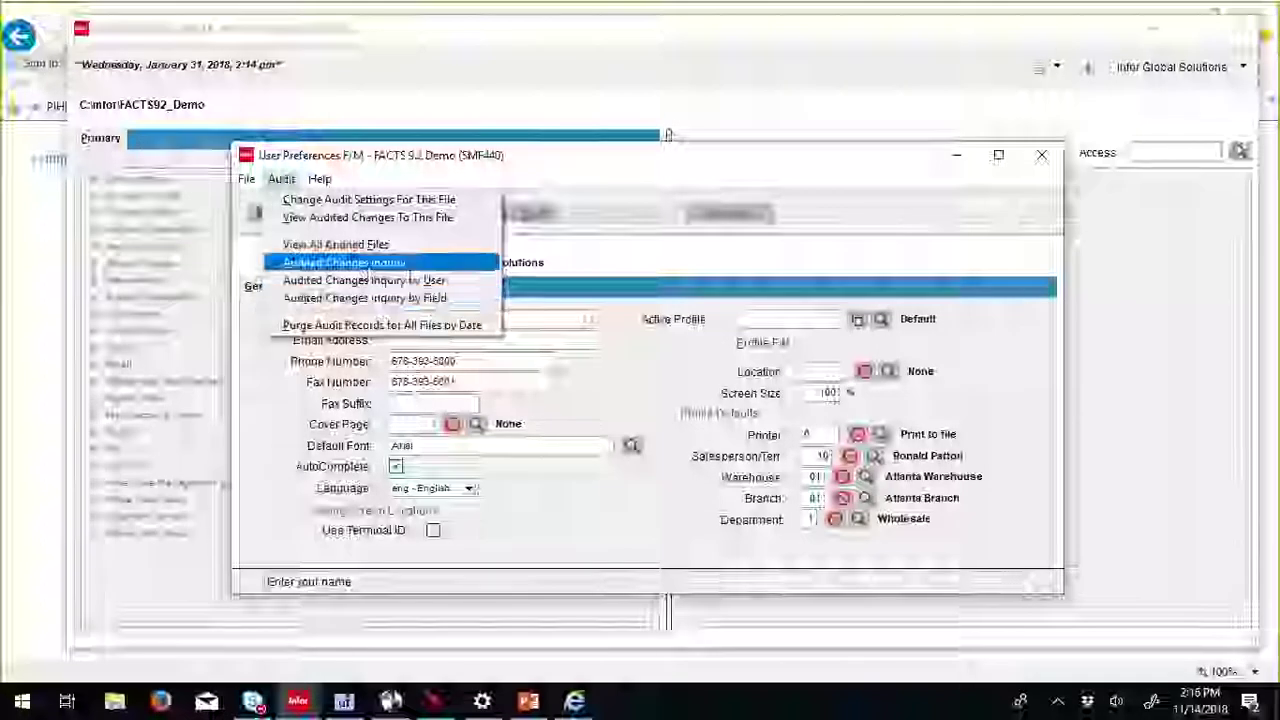
pyautogui.click(251, 195)
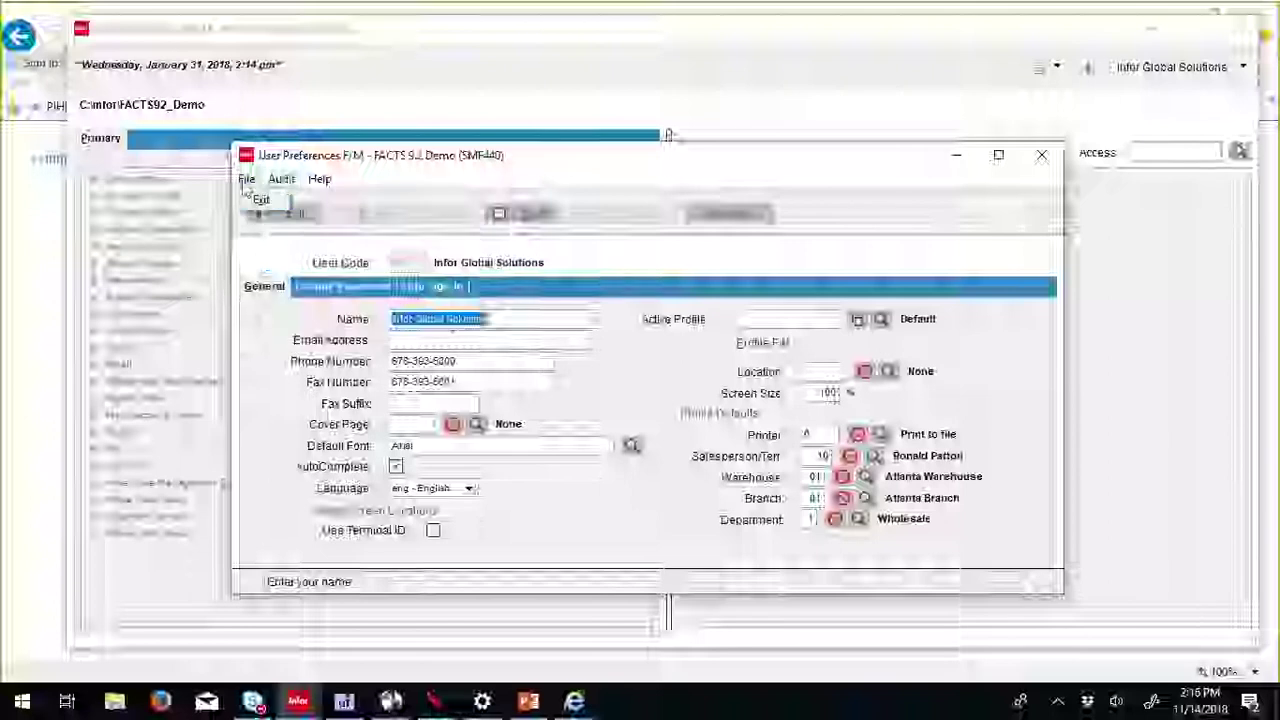
pyautogui.click(246, 178)
pyautogui.click(261, 201)
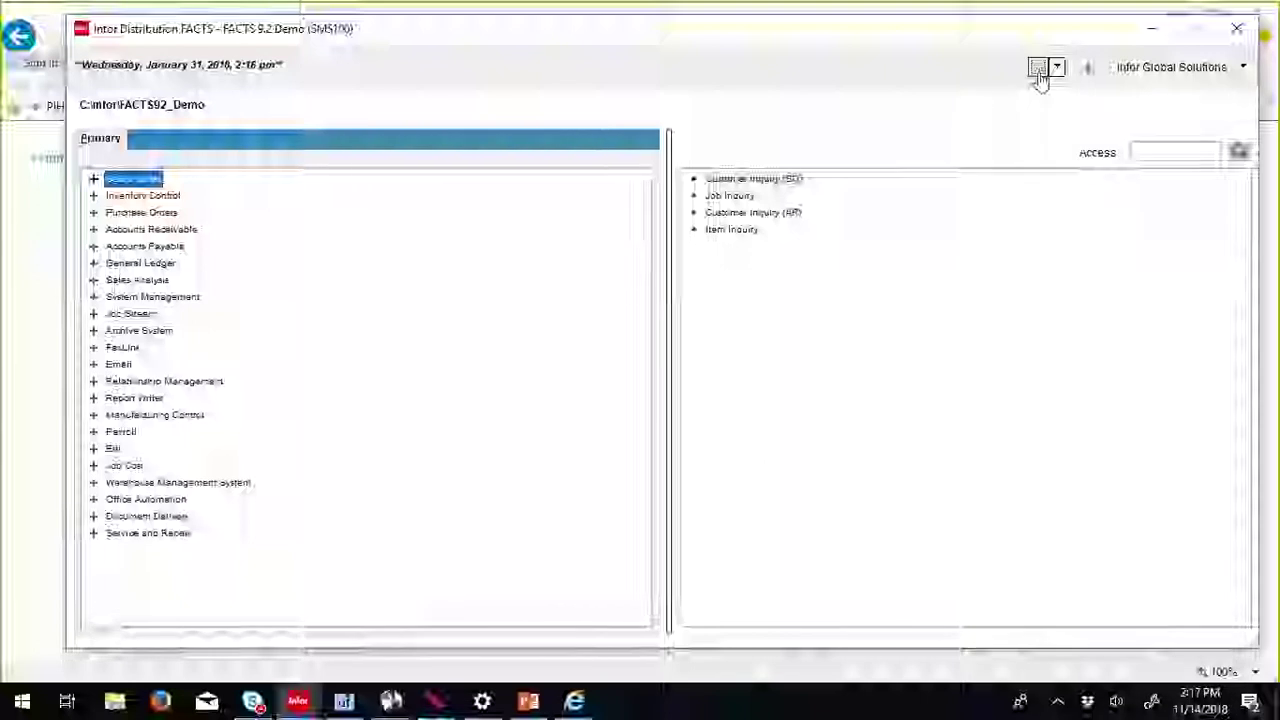
# Step: View all general messages for the default employee, read the message regarding What's New in FACTS, and exit the message viewer
pyautogui.click(1039, 72)
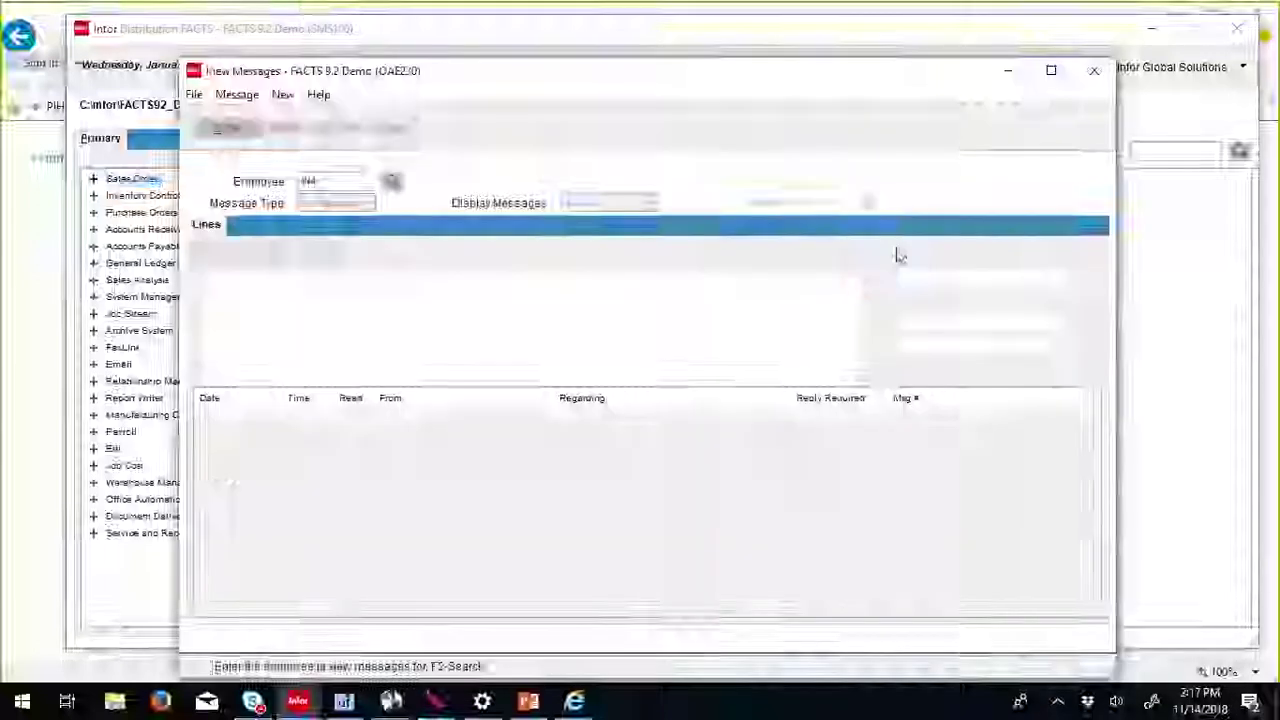
pyautogui.press('Return')
pyautogui.press('Return')
pyautogui.press('Return')
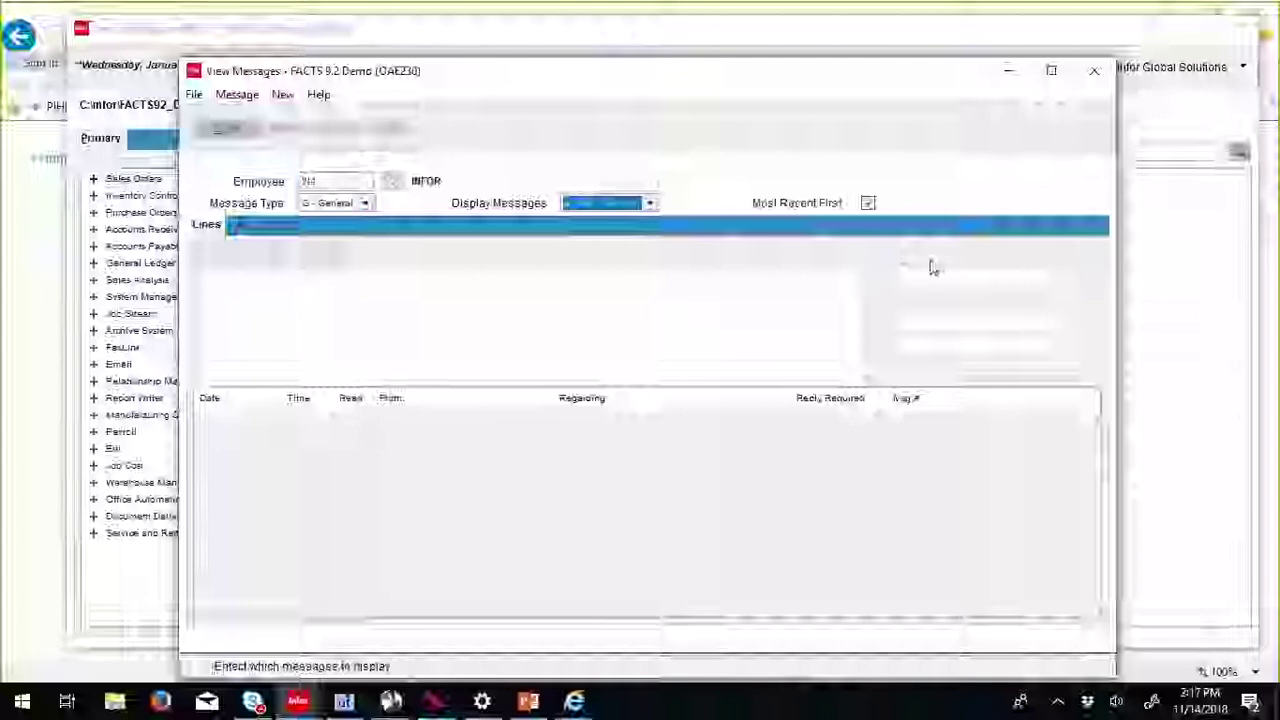
pyautogui.press('Return')
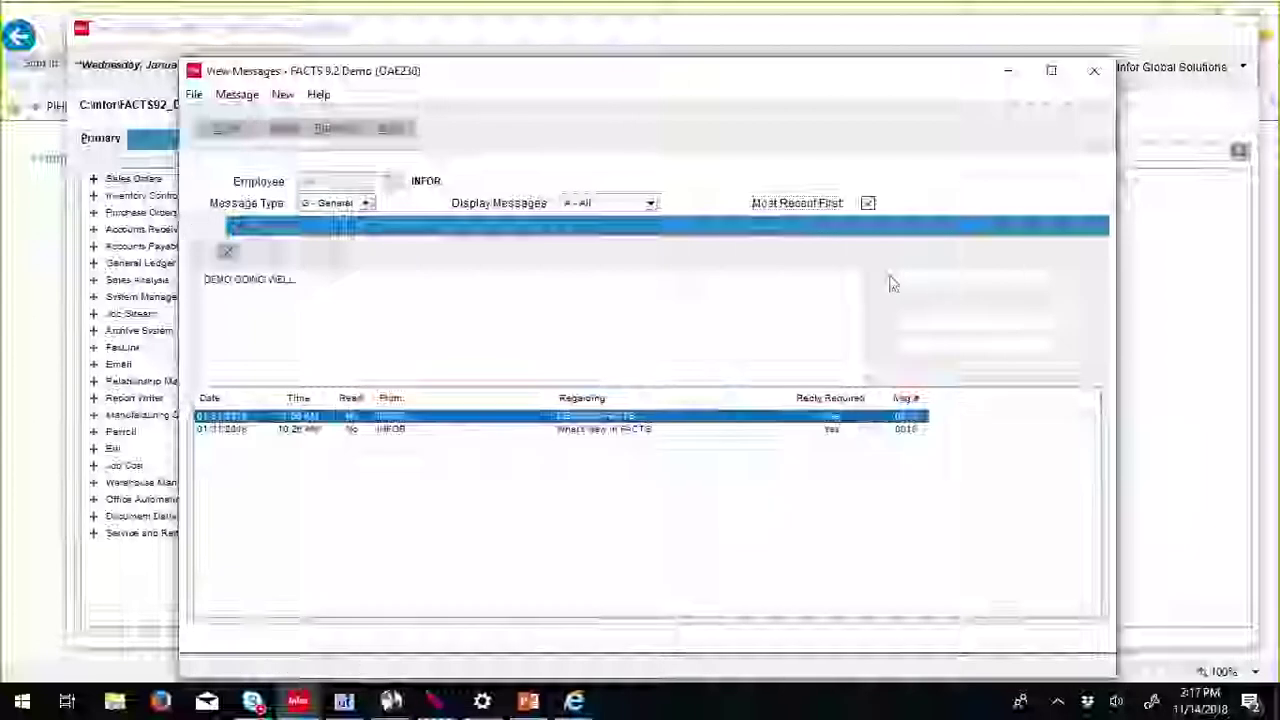
pyautogui.click(580, 432)
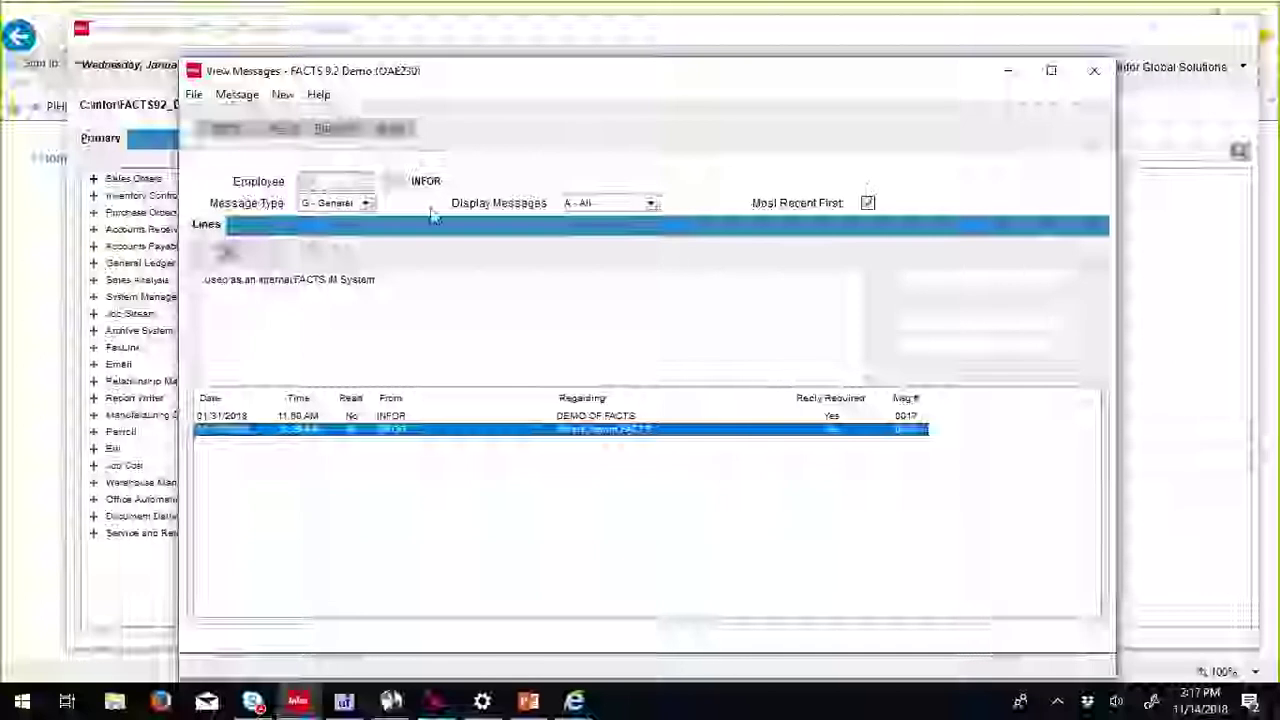
pyautogui.click(240, 131)
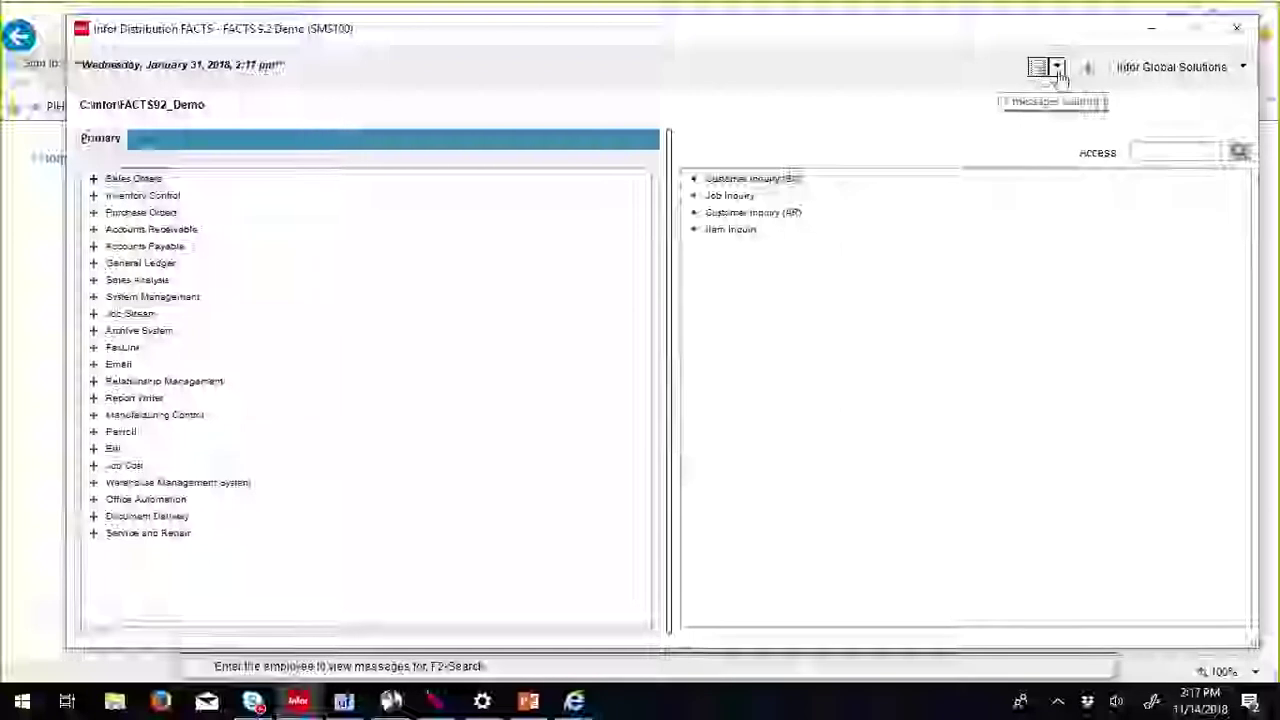
# Step: Examine the General Message Entry form for sending internal messages, then return to the main menu without entering one
pyautogui.click(1057, 70)
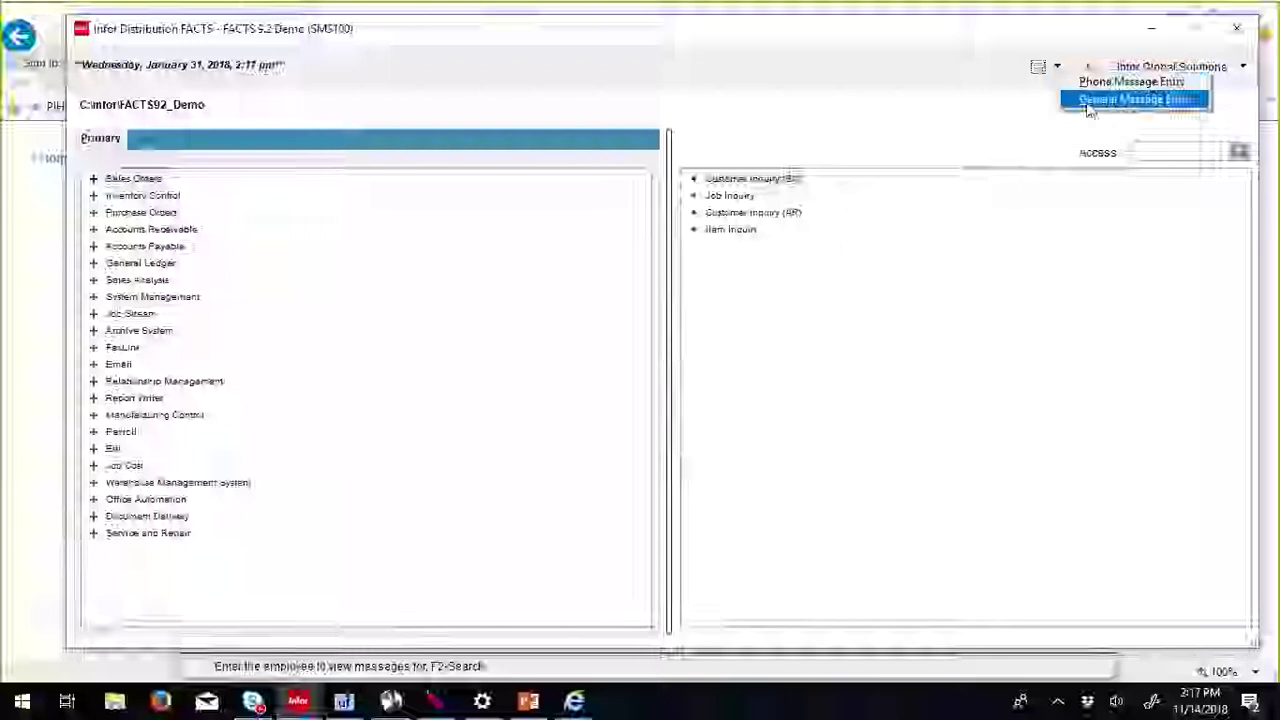
pyautogui.click(1088, 100)
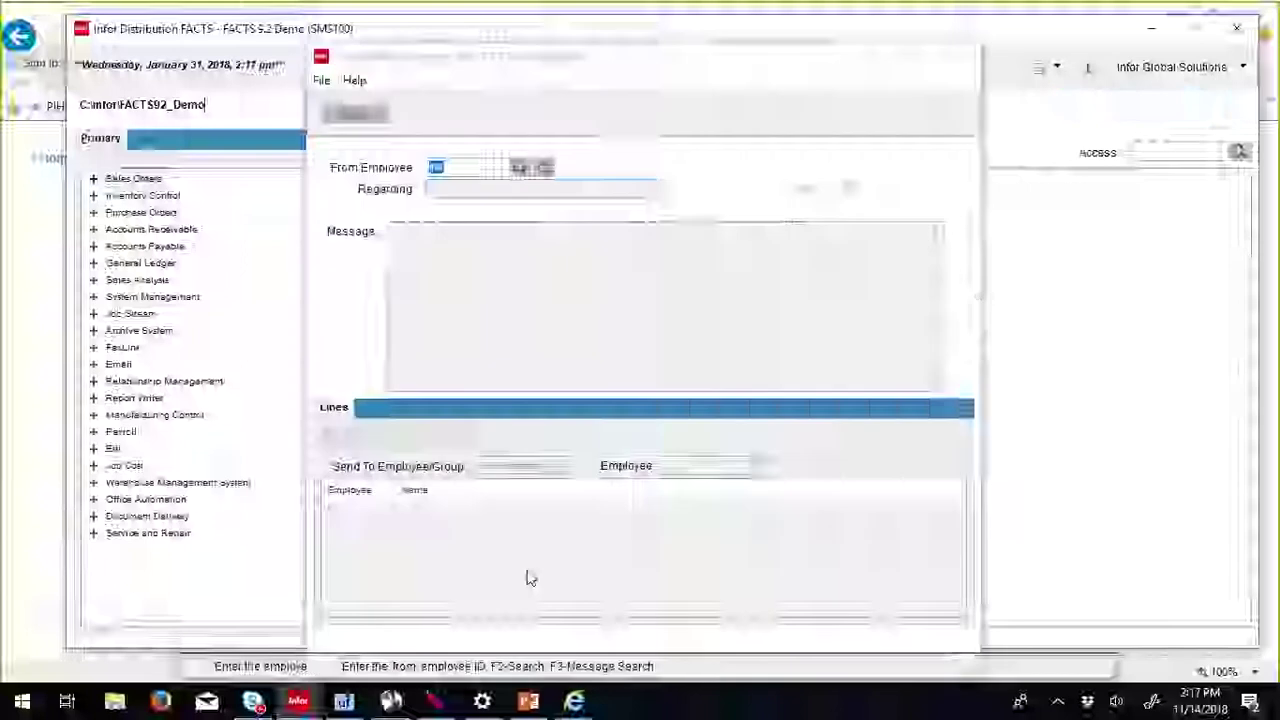
pyautogui.click(460, 511)
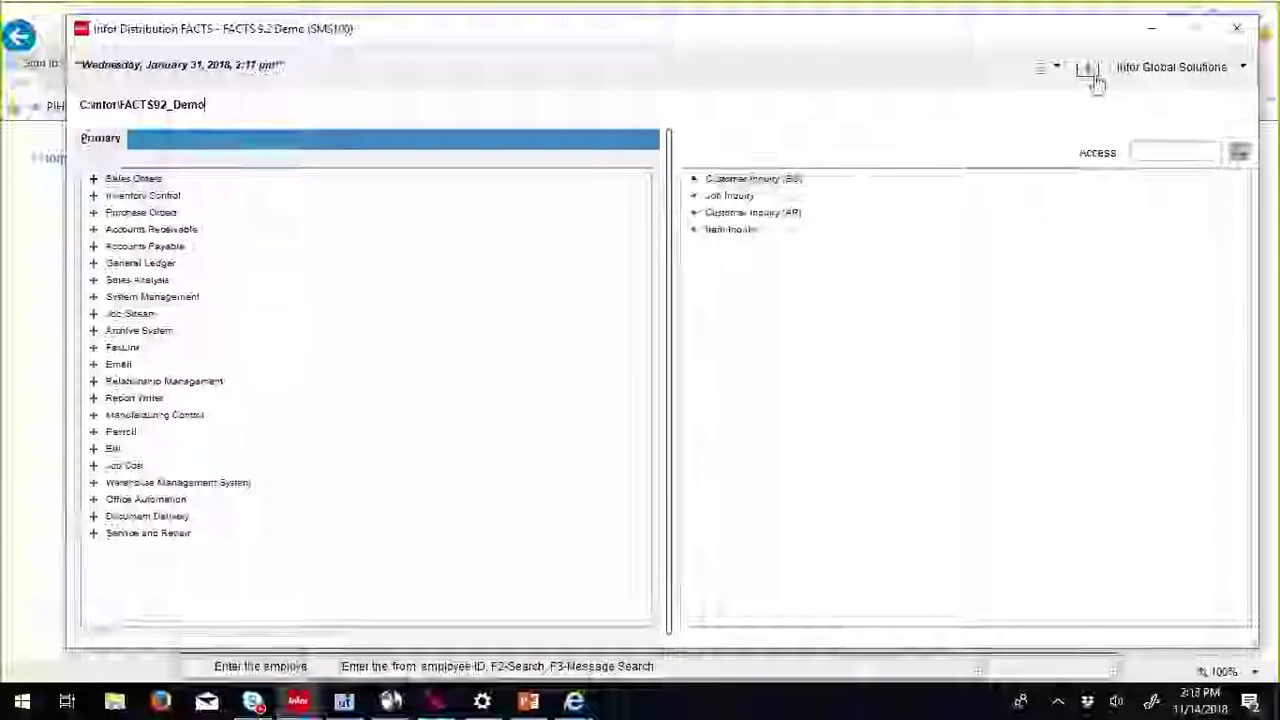
pyautogui.click(1060, 72)
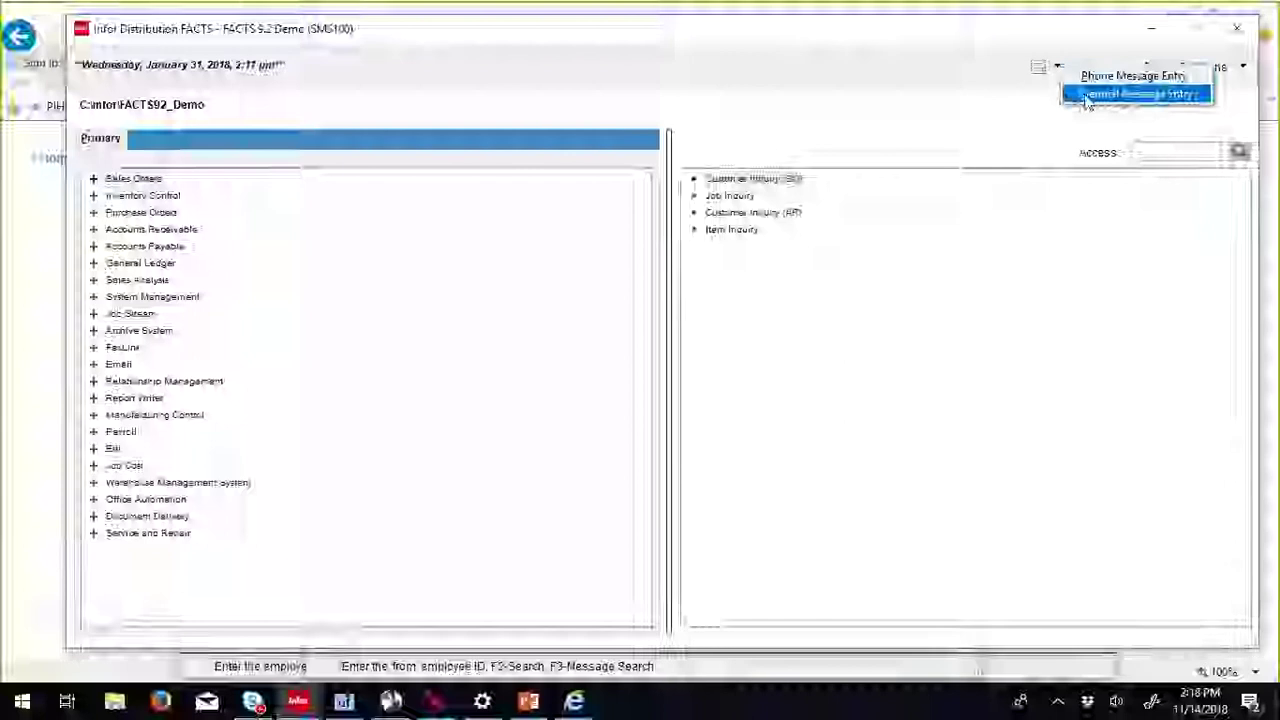
pyautogui.click(1122, 91)
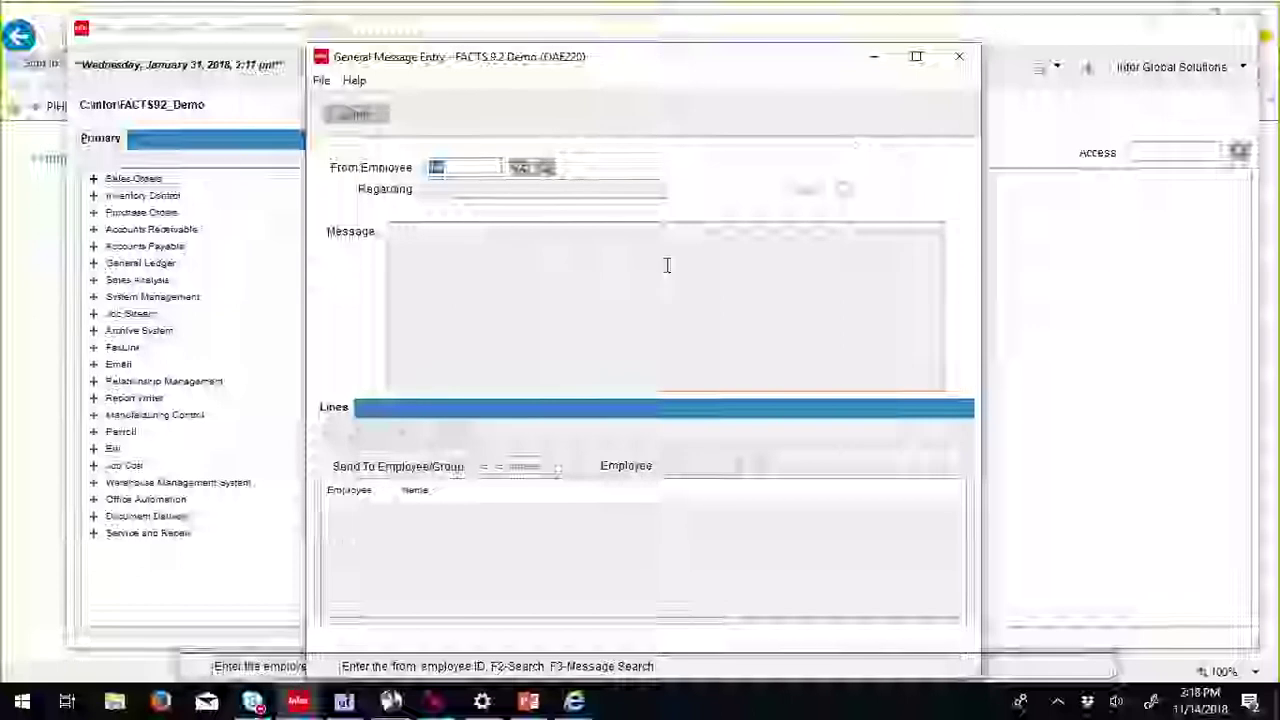
pyautogui.click(357, 117)
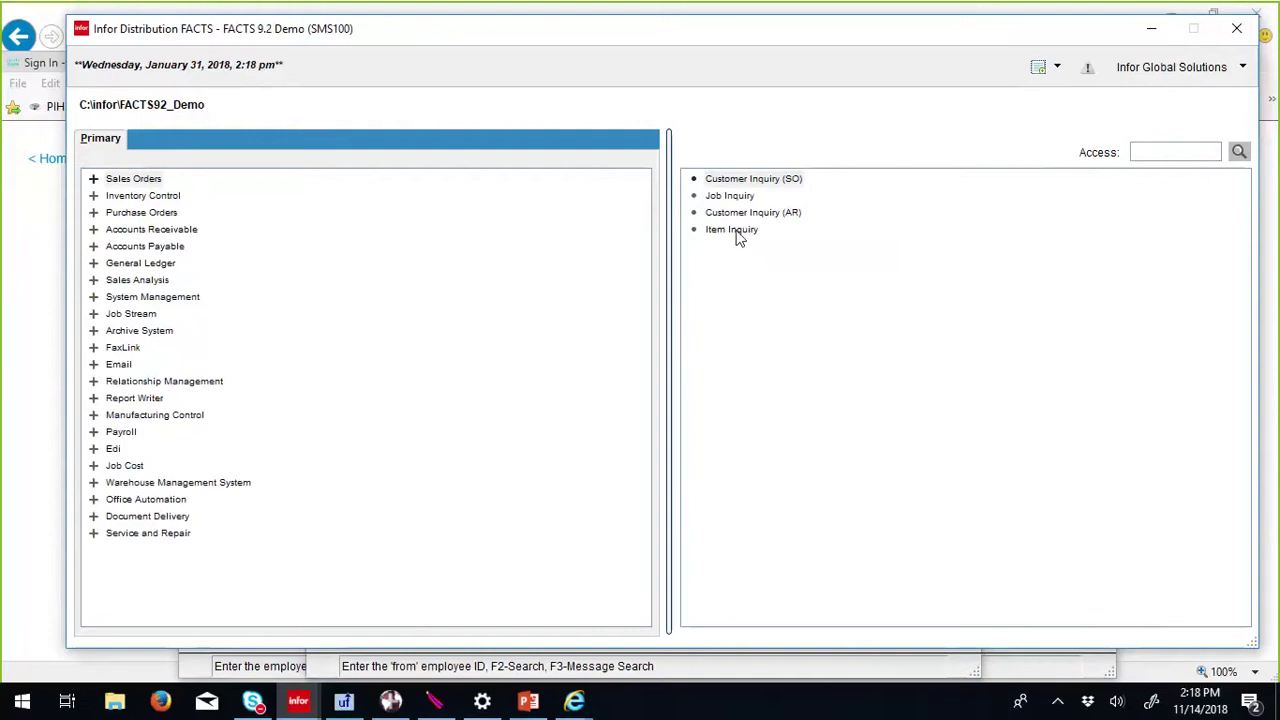
# Step: Open the Item Inquiry for I100, review its warehouse totals, price info and usage windows, and close the price info
pyautogui.doubleClick(738, 233)
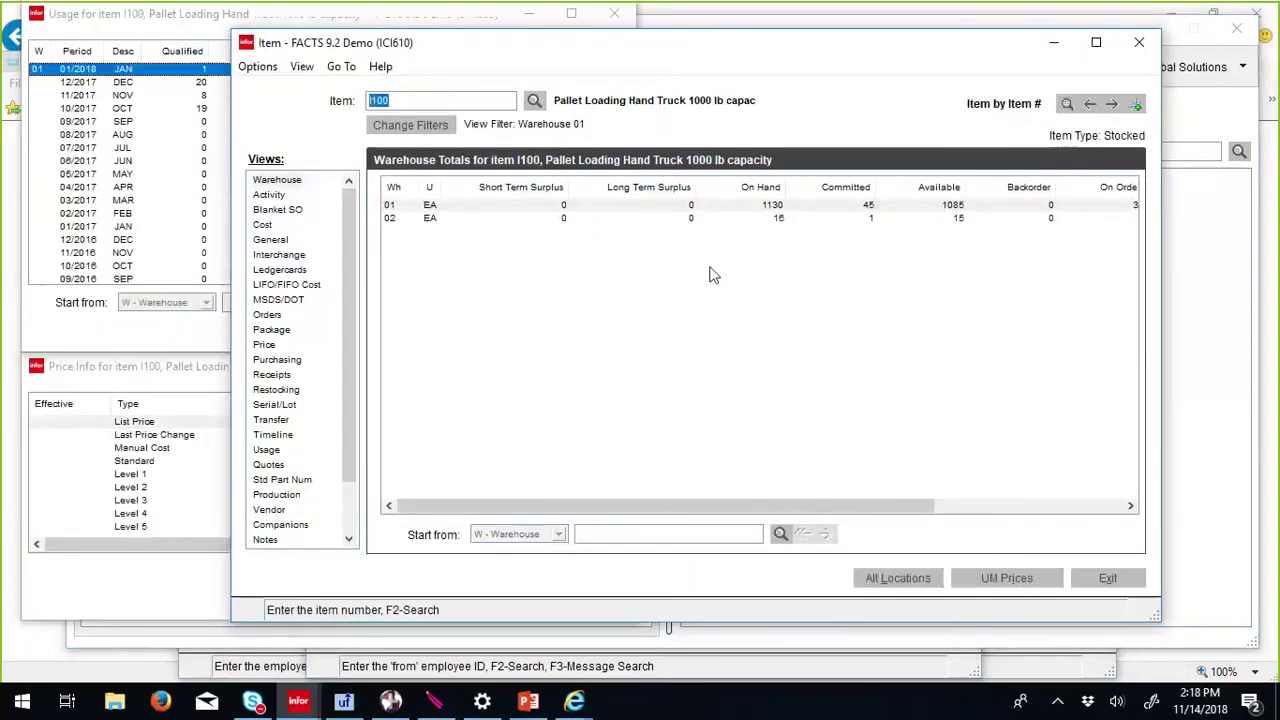
pyautogui.click(168, 383)
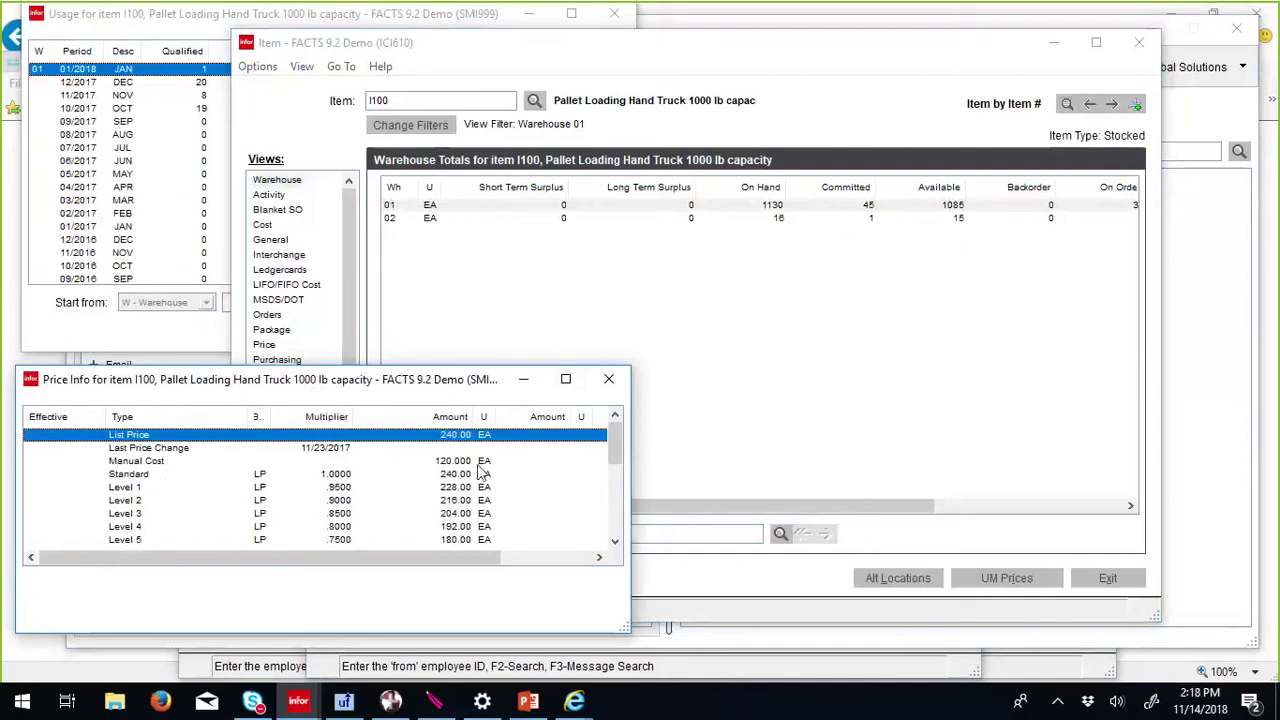
pyautogui.click(478, 300)
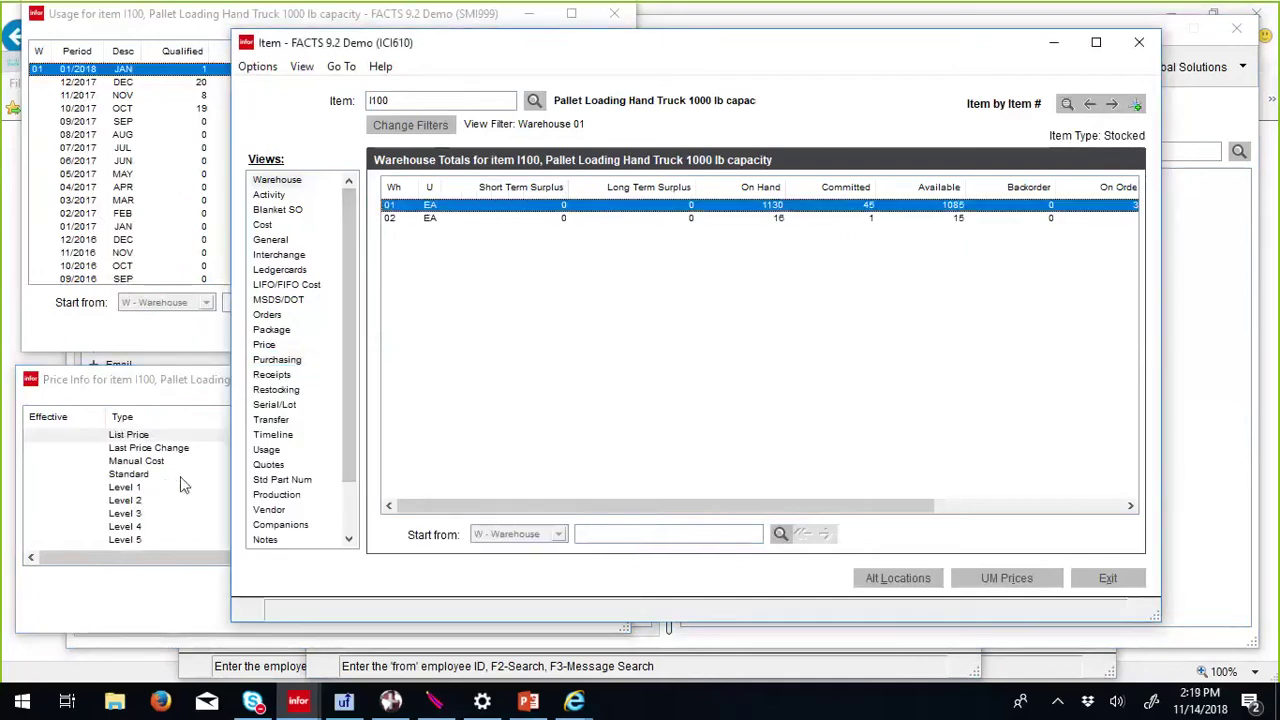
pyautogui.click(150, 174)
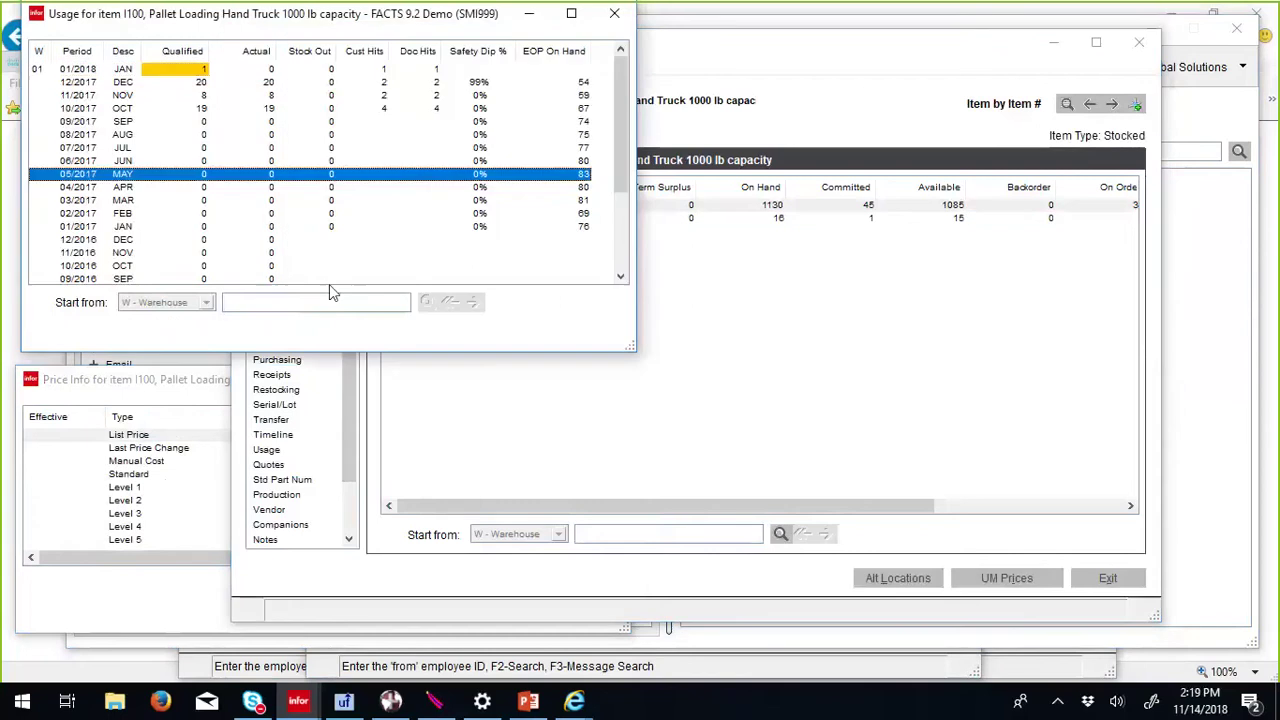
pyautogui.click(167, 530)
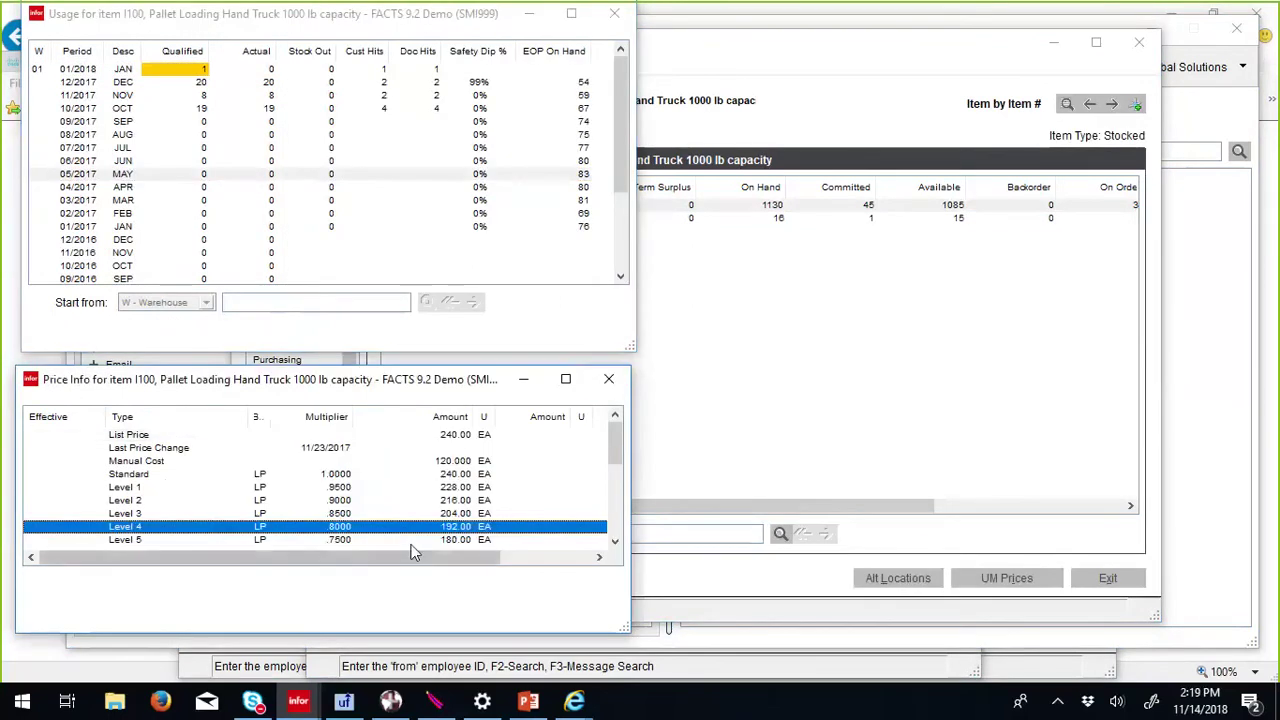
pyautogui.click(611, 381)
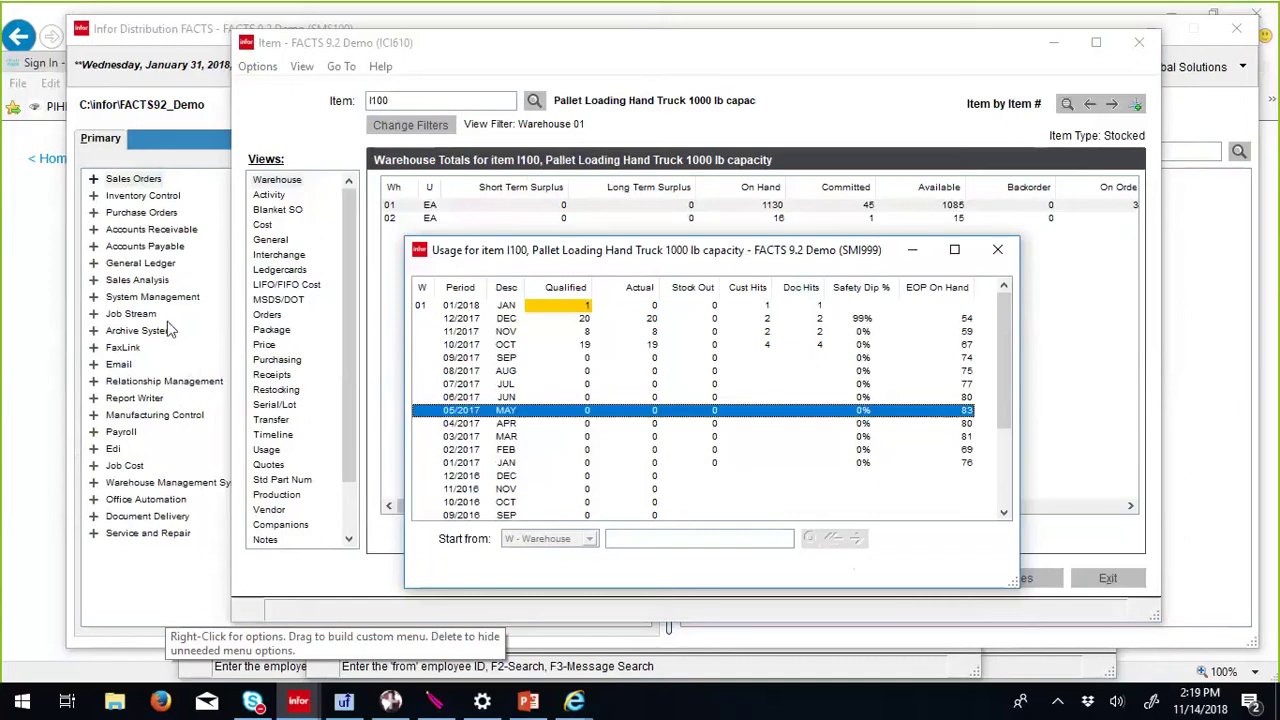
pyautogui.press('Escape')
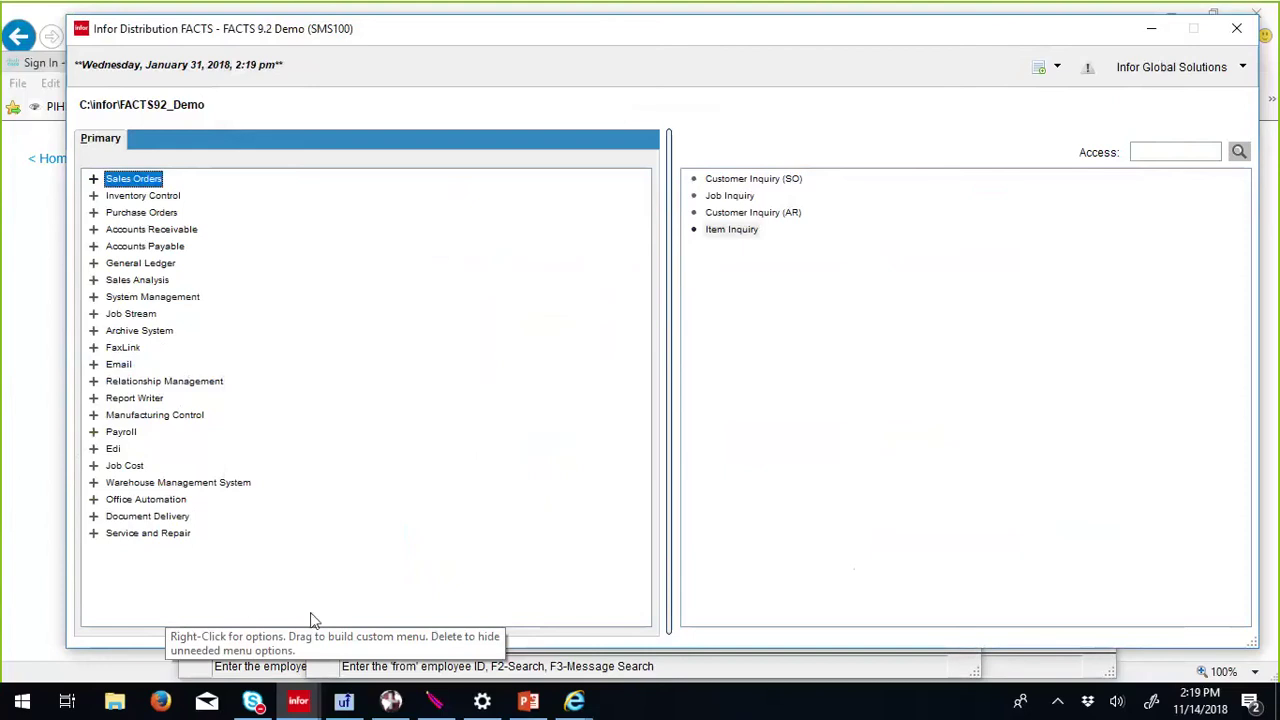
# Step: Close the leftover View Messages and General Message Entry windows
pyautogui.moveTo(308, 705)
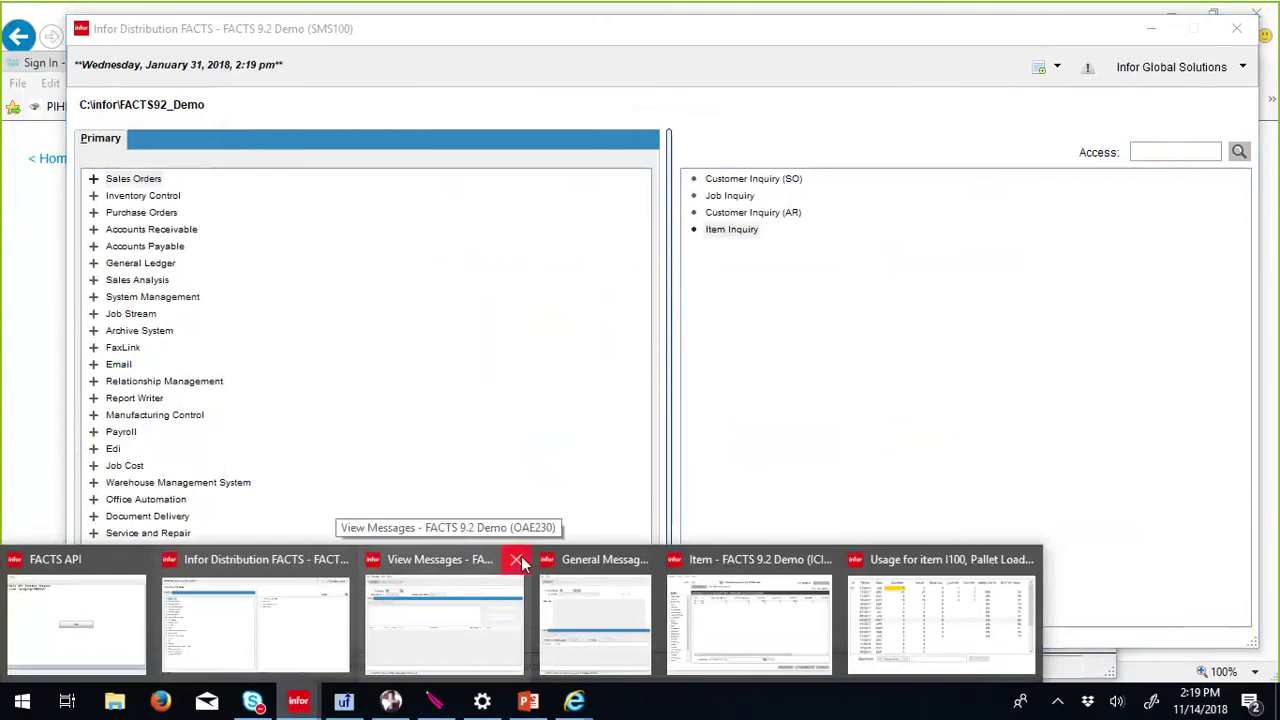
pyautogui.click(516, 562)
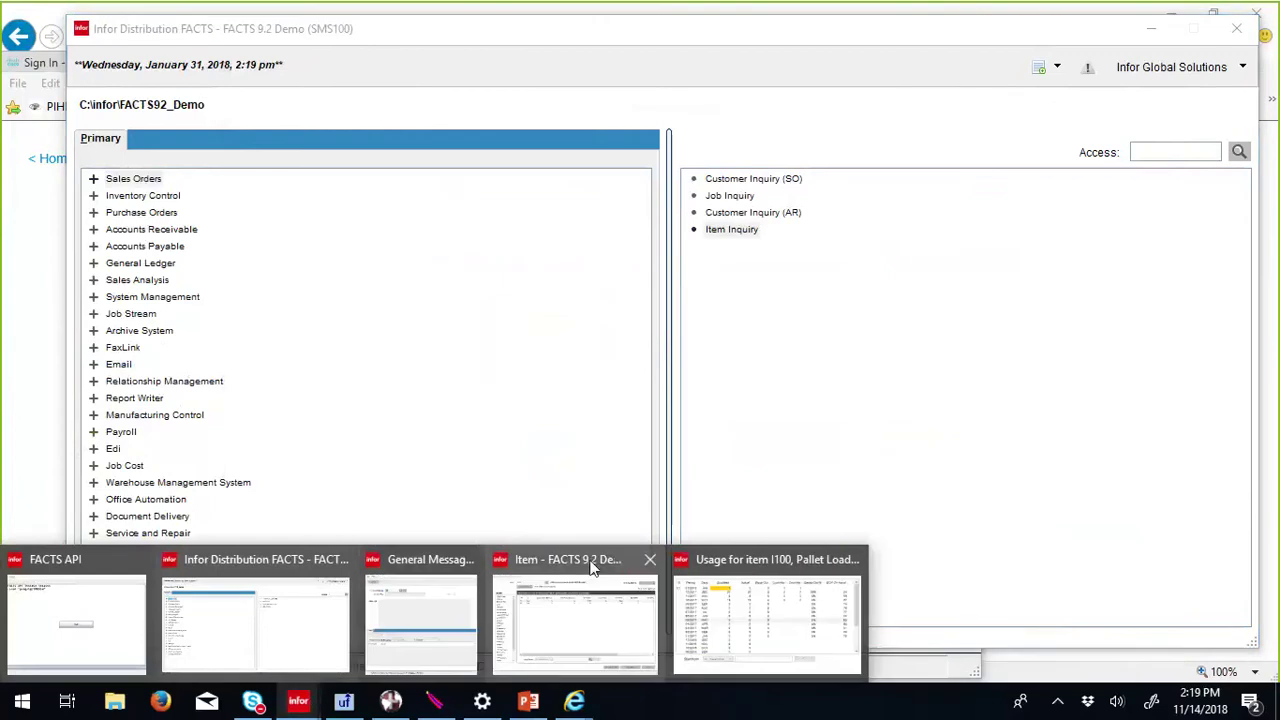
pyautogui.middleClick(380, 635)
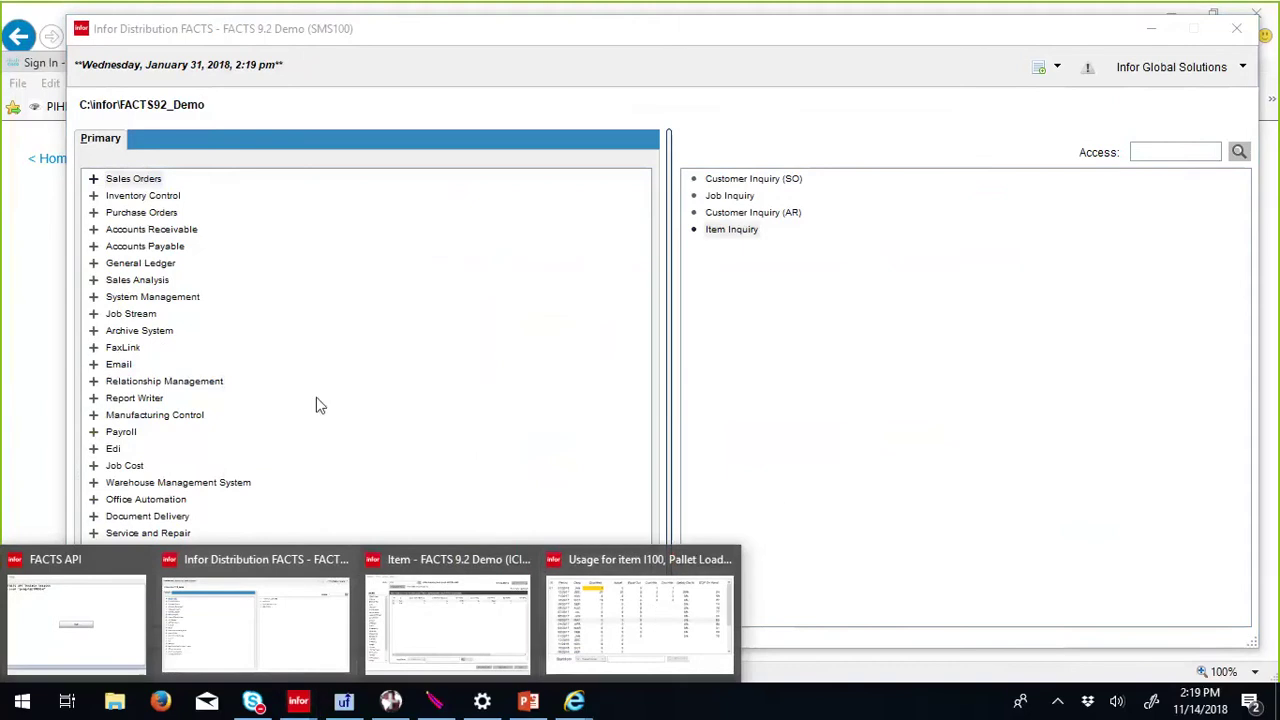
# Step: Open Order Entry from Sales Orders > Orders, return to the main menu window, and close the Next Sales Order window
pyautogui.doubleClick(137, 180)
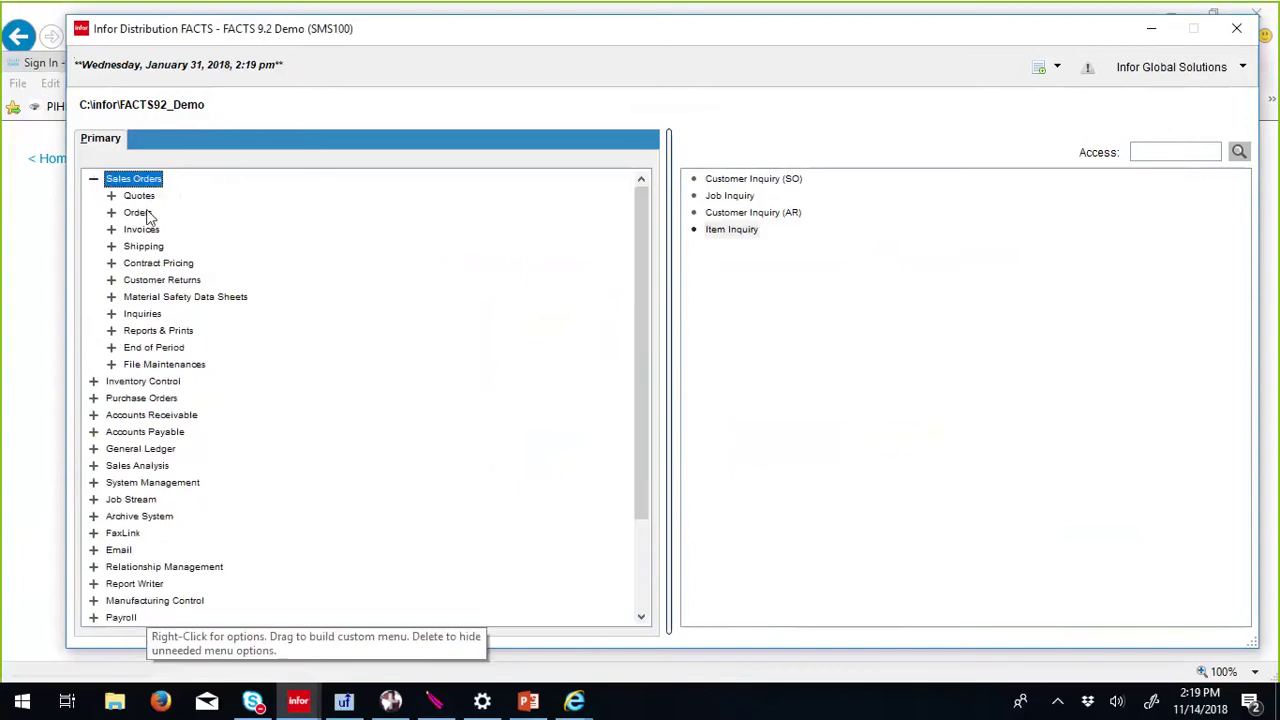
pyautogui.doubleClick(145, 214)
pyautogui.doubleClick(172, 231)
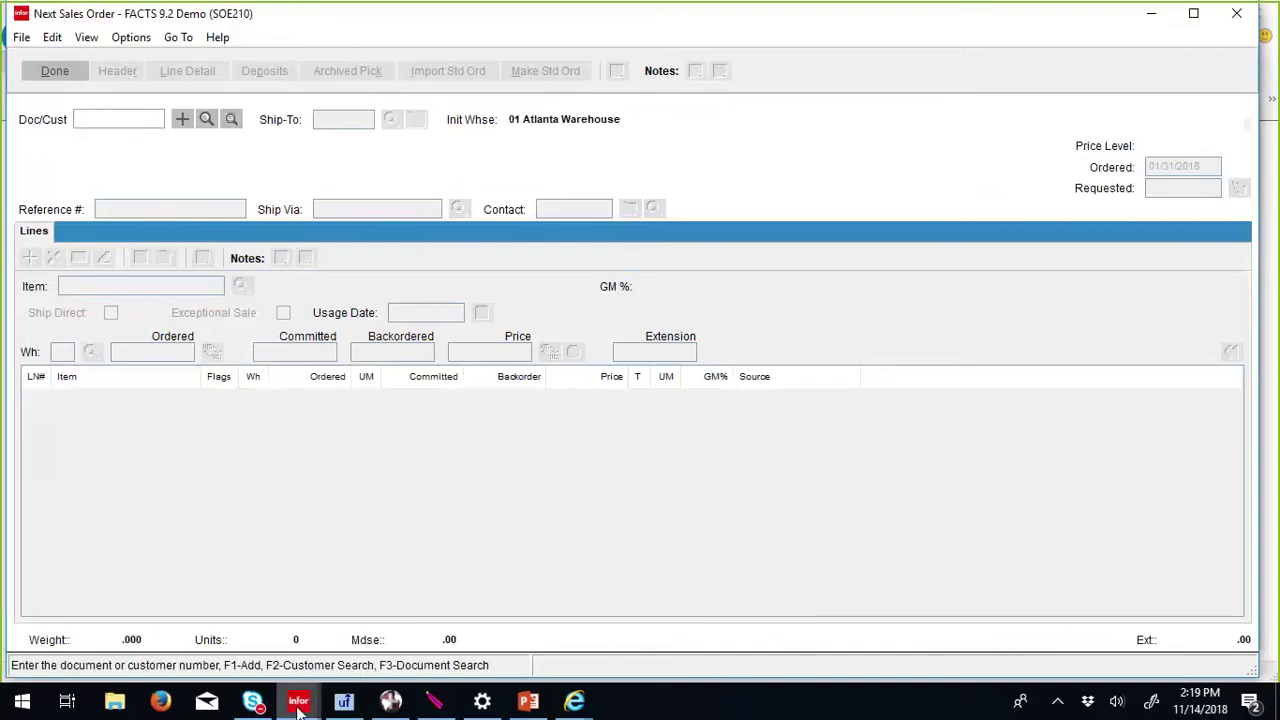
pyautogui.moveTo(298, 706)
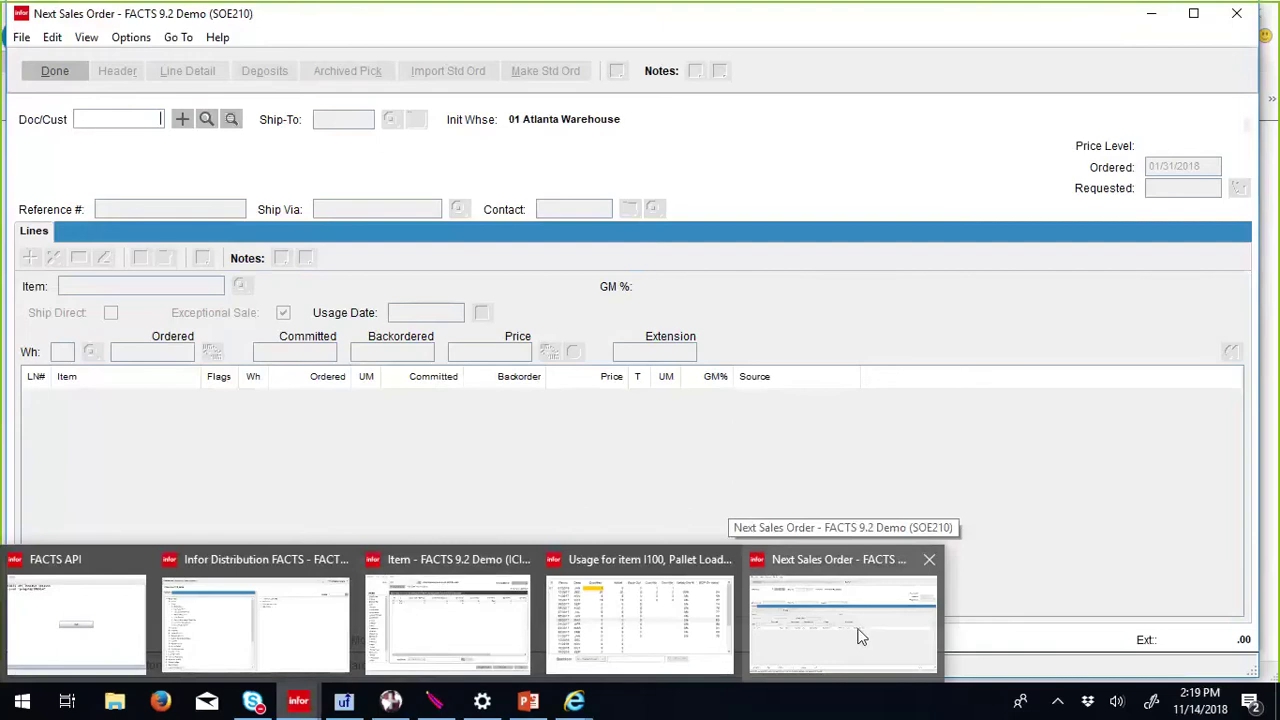
pyautogui.click(228, 619)
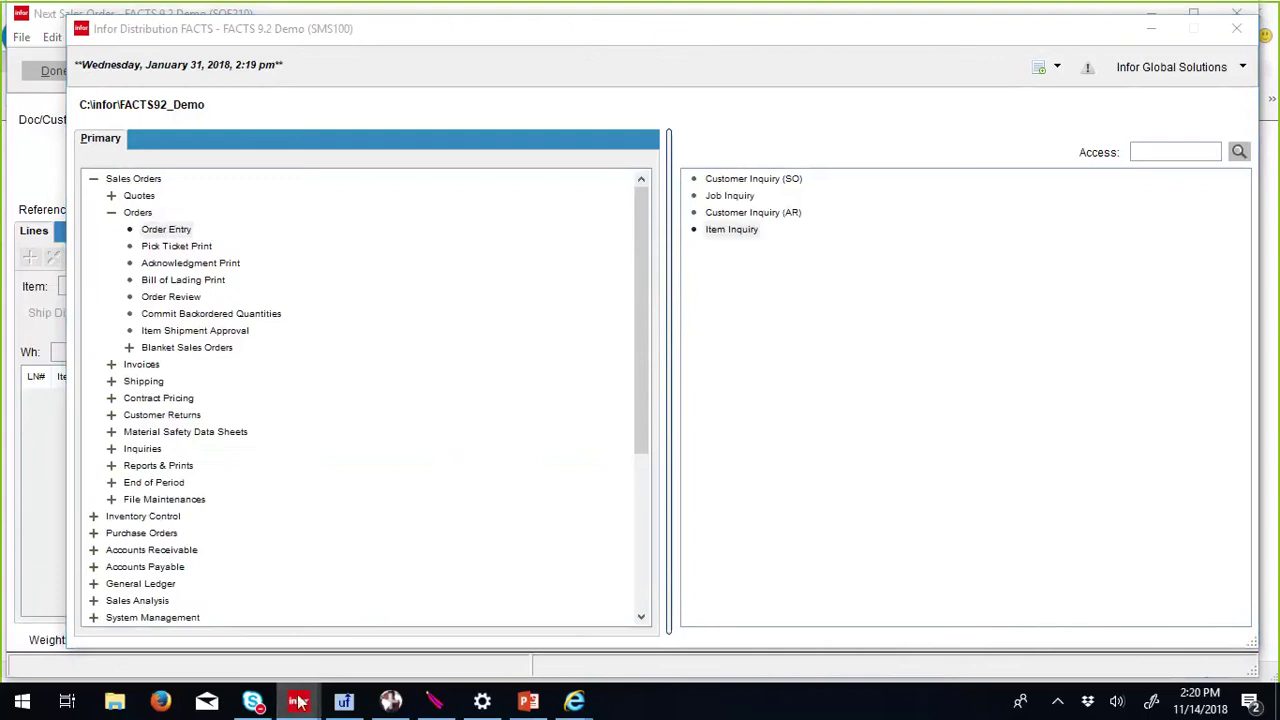
pyautogui.click(929, 559)
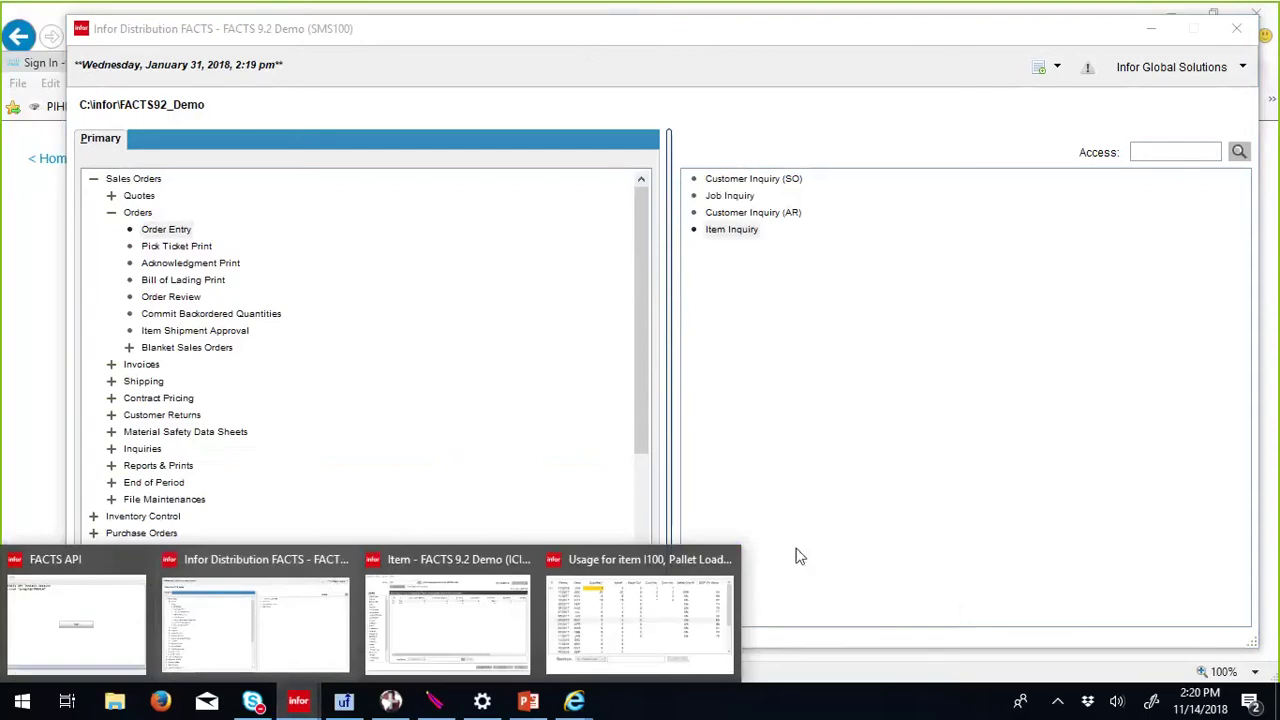
# Step: Return to the Item inquiry, toggle the exclusion of inactive items in the item search, and accept item I100
pyautogui.click(507, 614)
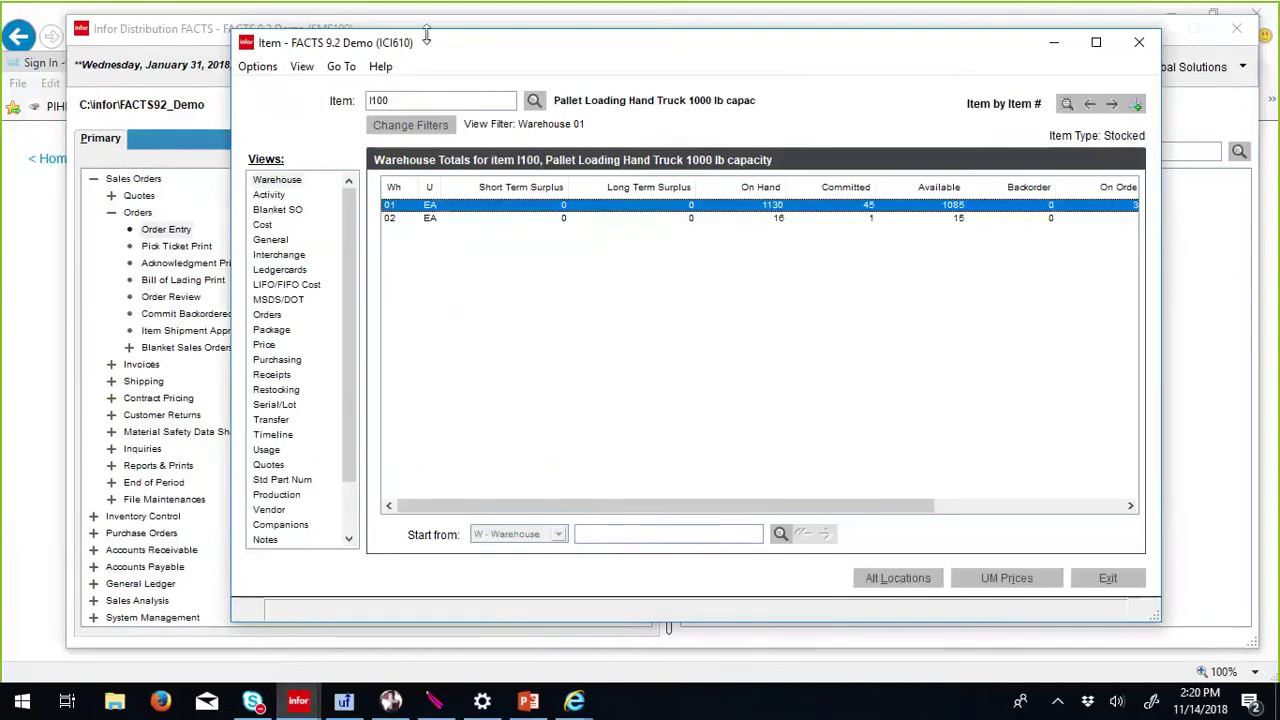
pyautogui.moveTo(427, 58); pyautogui.dragTo(410, 68)
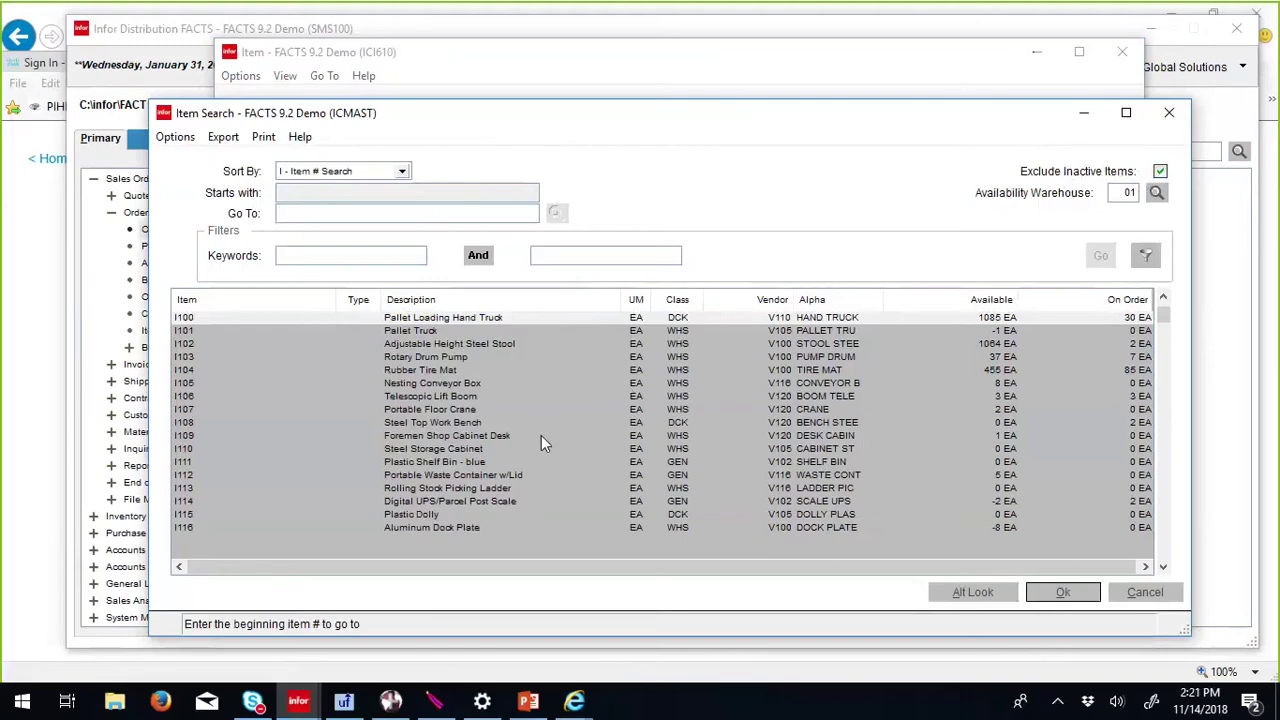
pyautogui.click(1160, 172)
pyautogui.click(1068, 596)
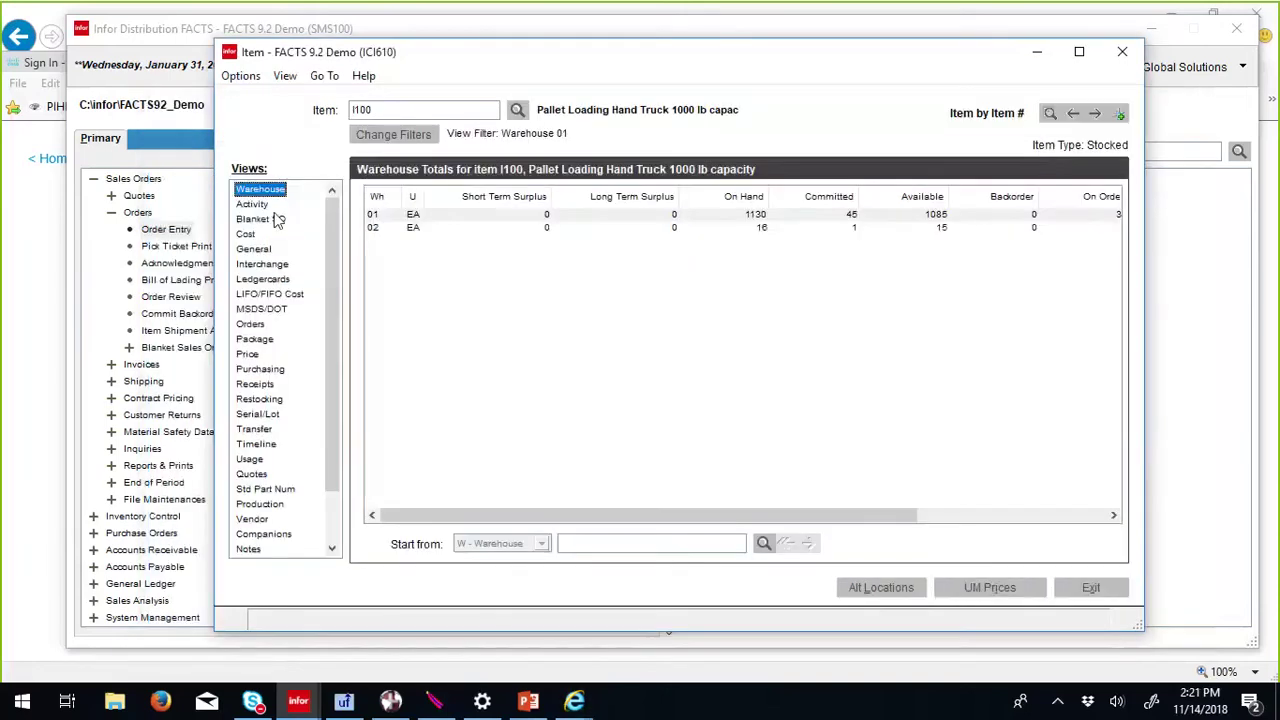
# Step: Review the related programs reachable from the Item inquiry, including Show Replenishment Math, then exit the inquiry
pyautogui.click(325, 78)
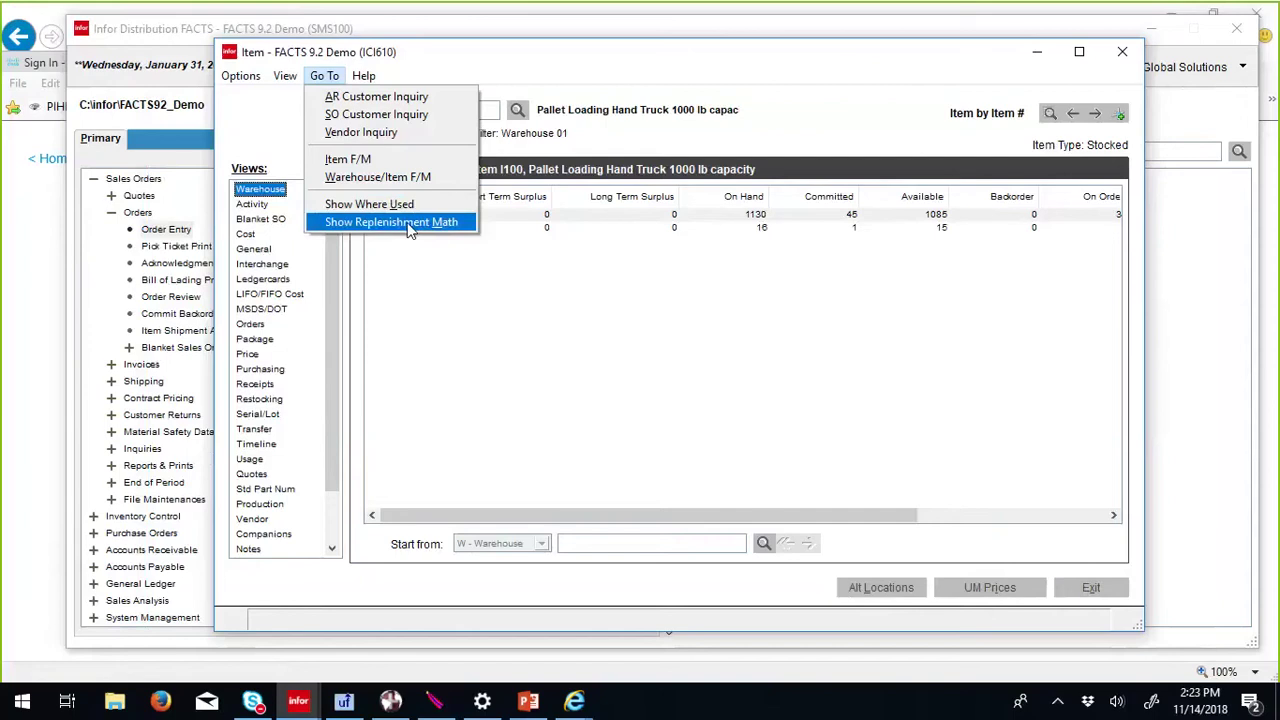
pyautogui.click(1088, 589)
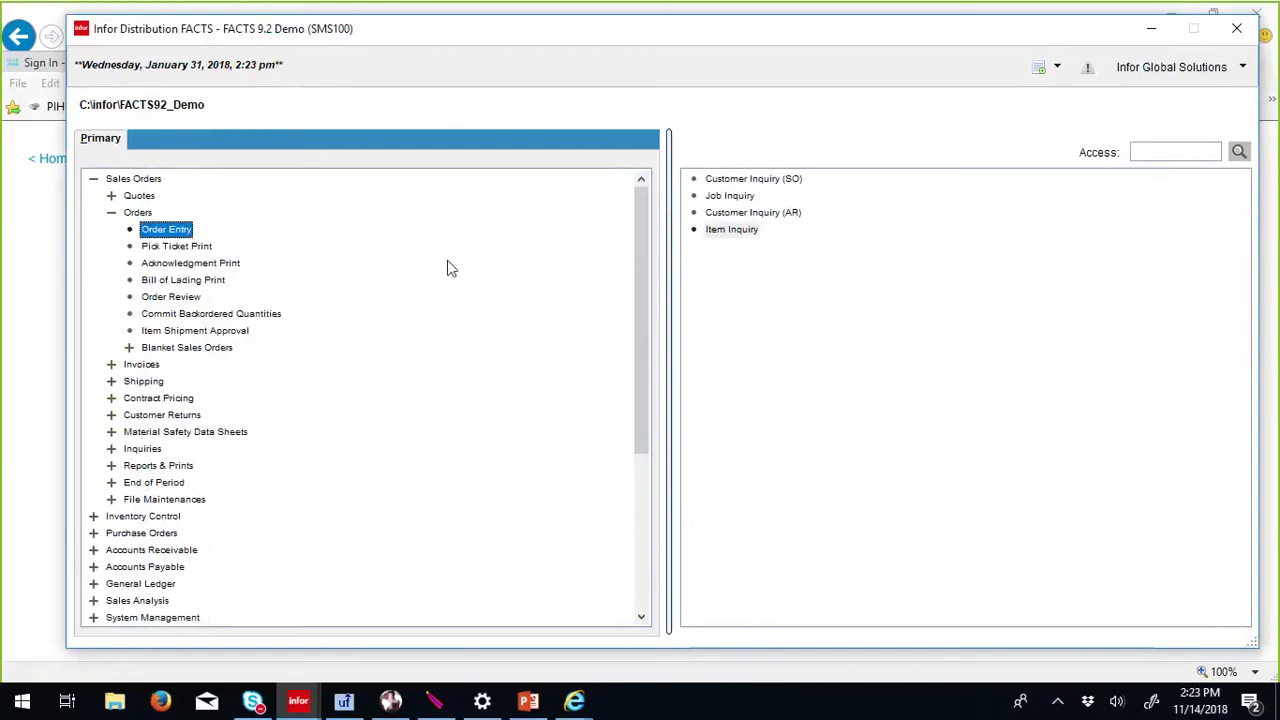
# Step: Collapse the Sales Orders entries and open Warehouse/Item F/M from Inventory Control > File Maintenances
pyautogui.click(111, 212)
pyautogui.click(93, 179)
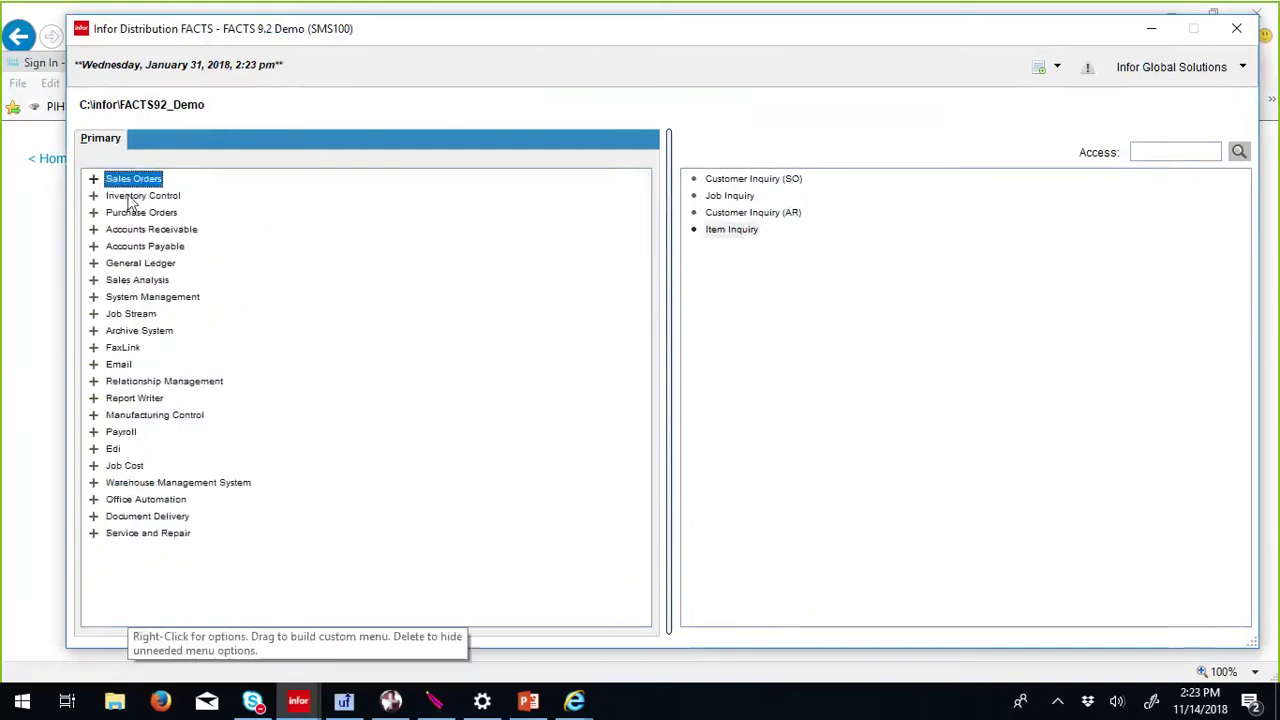
pyautogui.doubleClick(116, 198)
pyautogui.click(132, 350)
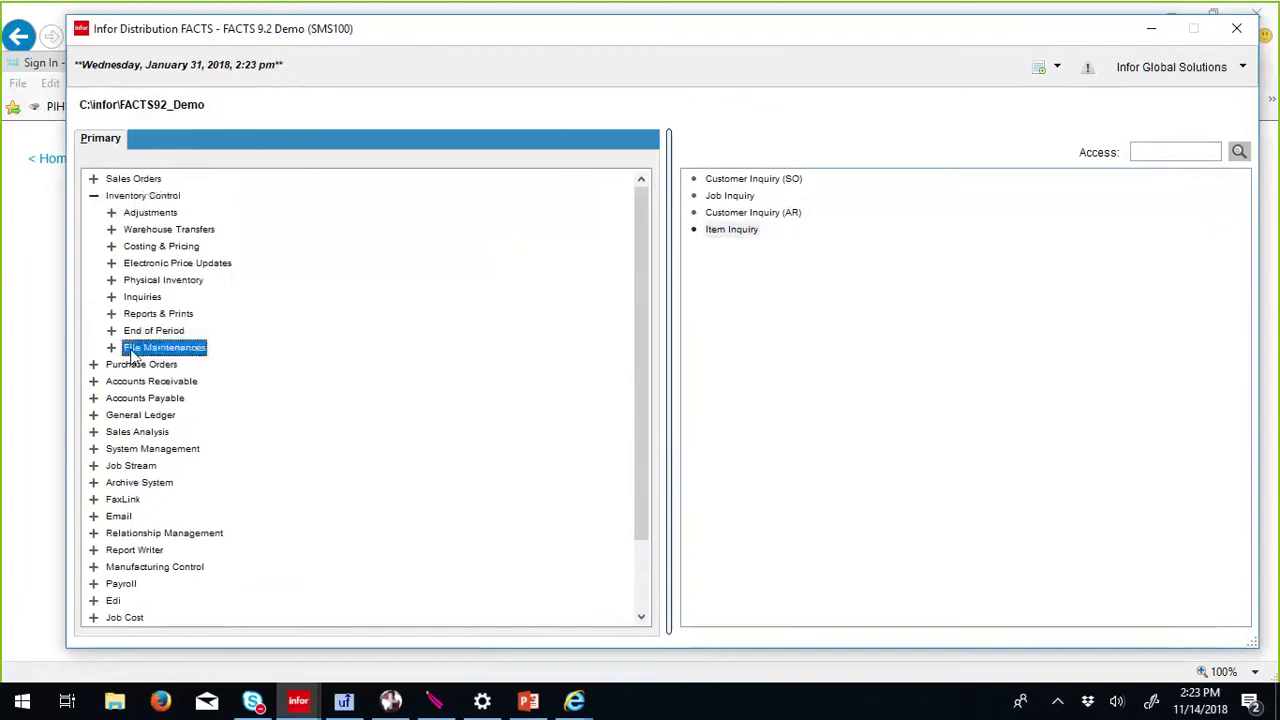
pyautogui.doubleClick(131, 350)
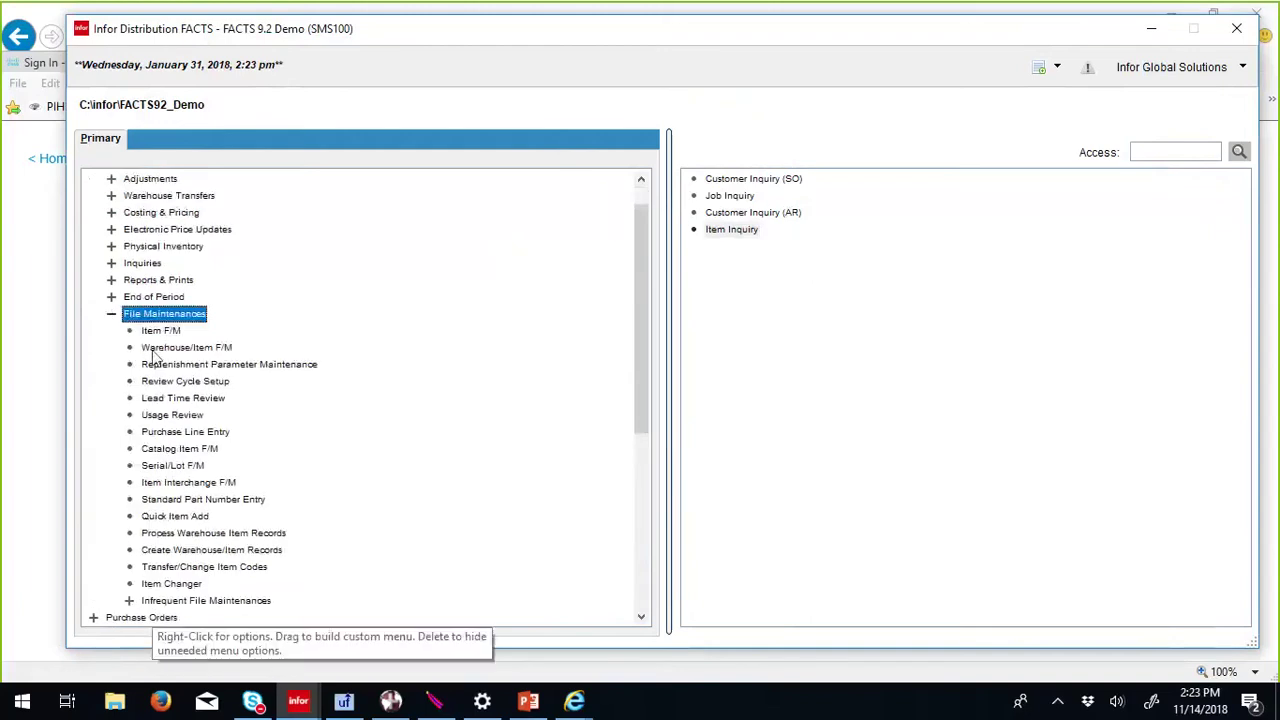
pyautogui.doubleClick(153, 349)
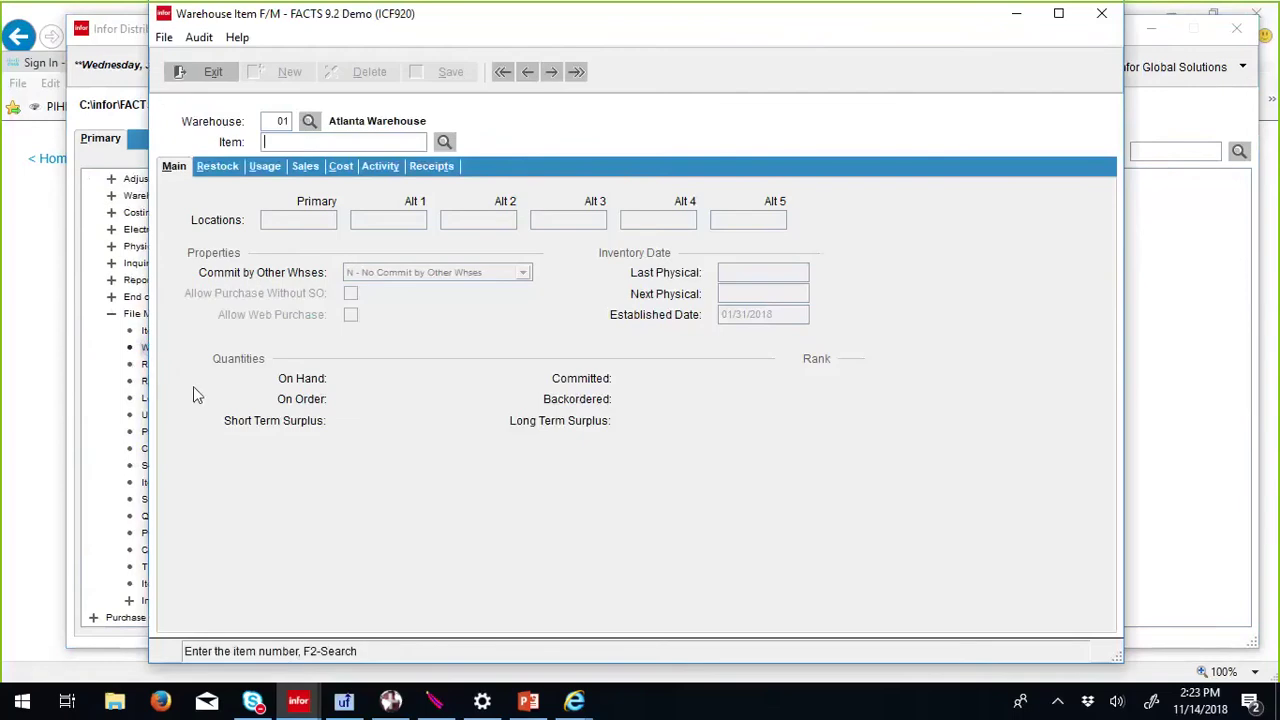
# Step: Load item I100 for warehouse 01 in Warehouse Item F/M
pyautogui.write('i1')
pyautogui.press('BackSpace')
pyautogui.press('BackSpace')
pyautogui.write('i100')
pyautogui.press('Return')
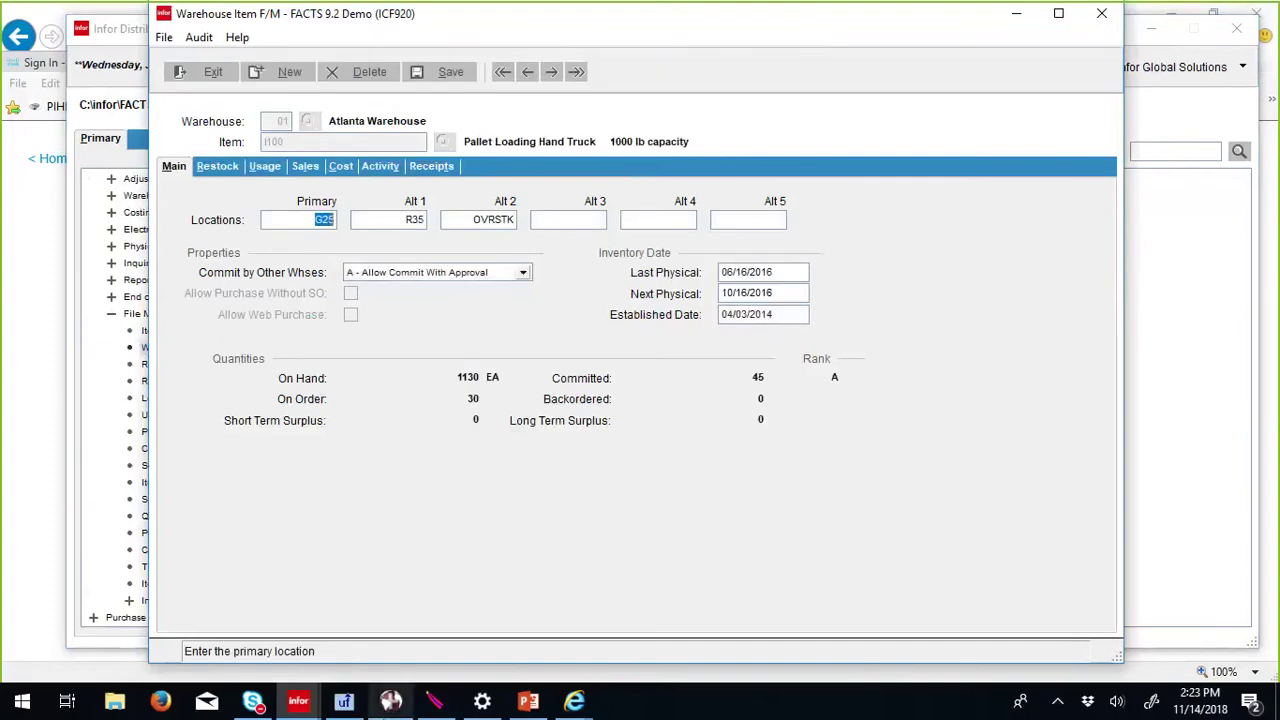
# Step: Review item I100's restock settings, including the available Usage Method options, keeping B - Back
pyautogui.click(217, 166)
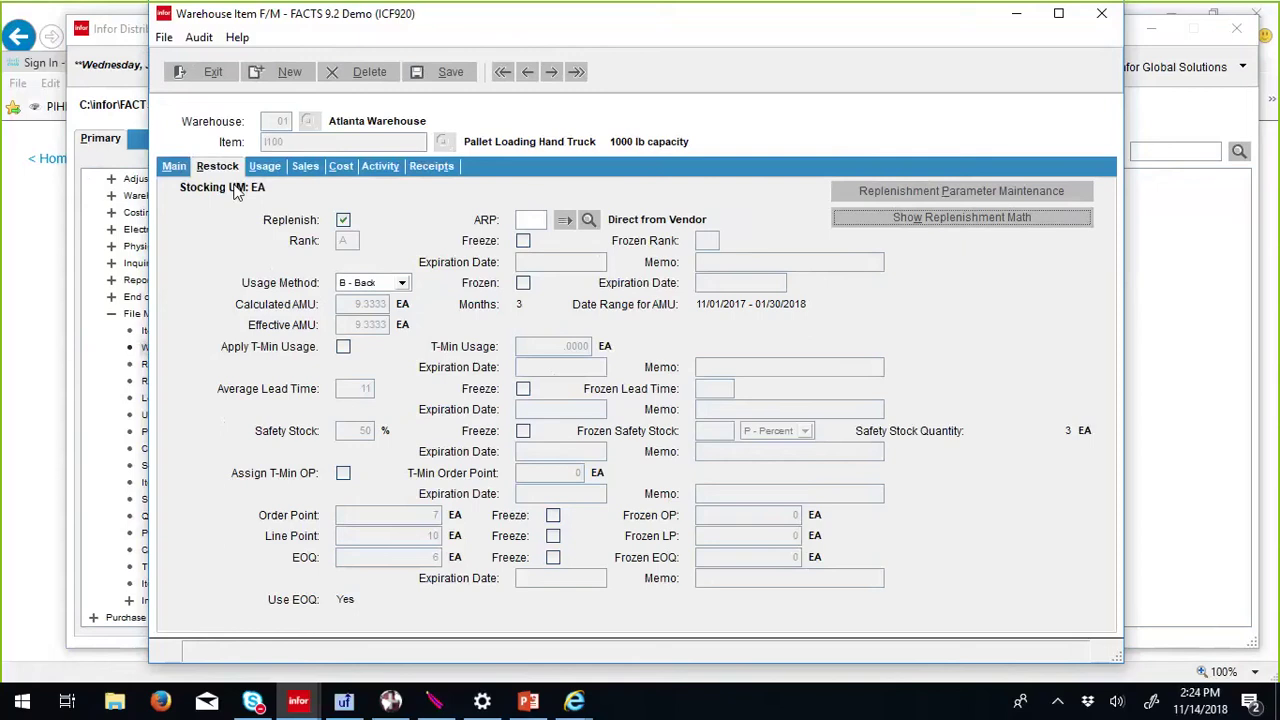
pyautogui.click(886, 200)
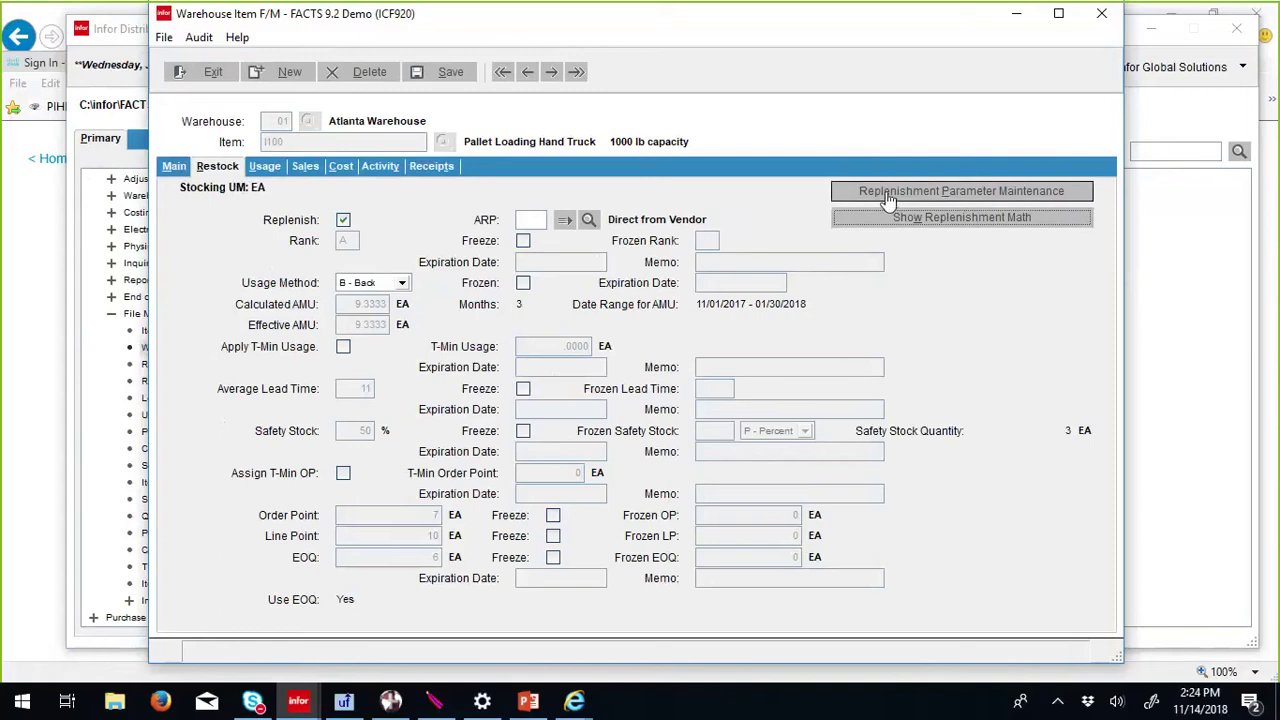
pyautogui.click(939, 217)
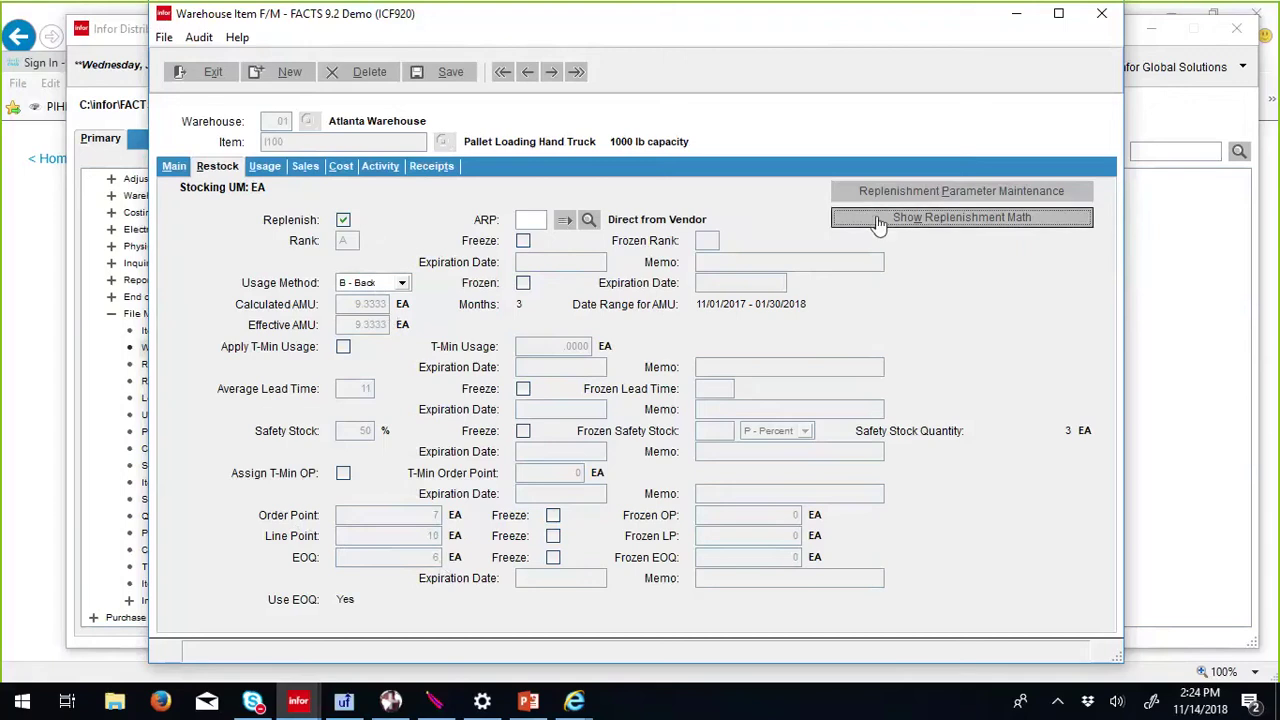
pyautogui.click(401, 283)
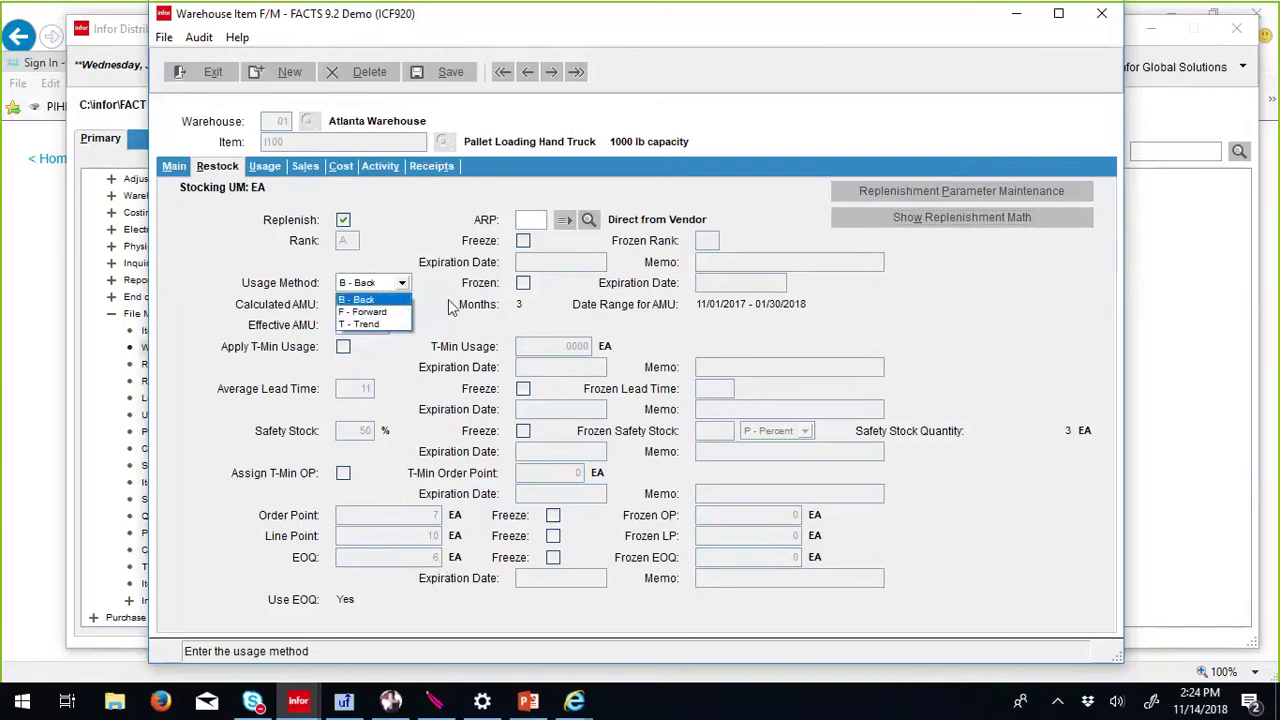
pyautogui.press('Return')
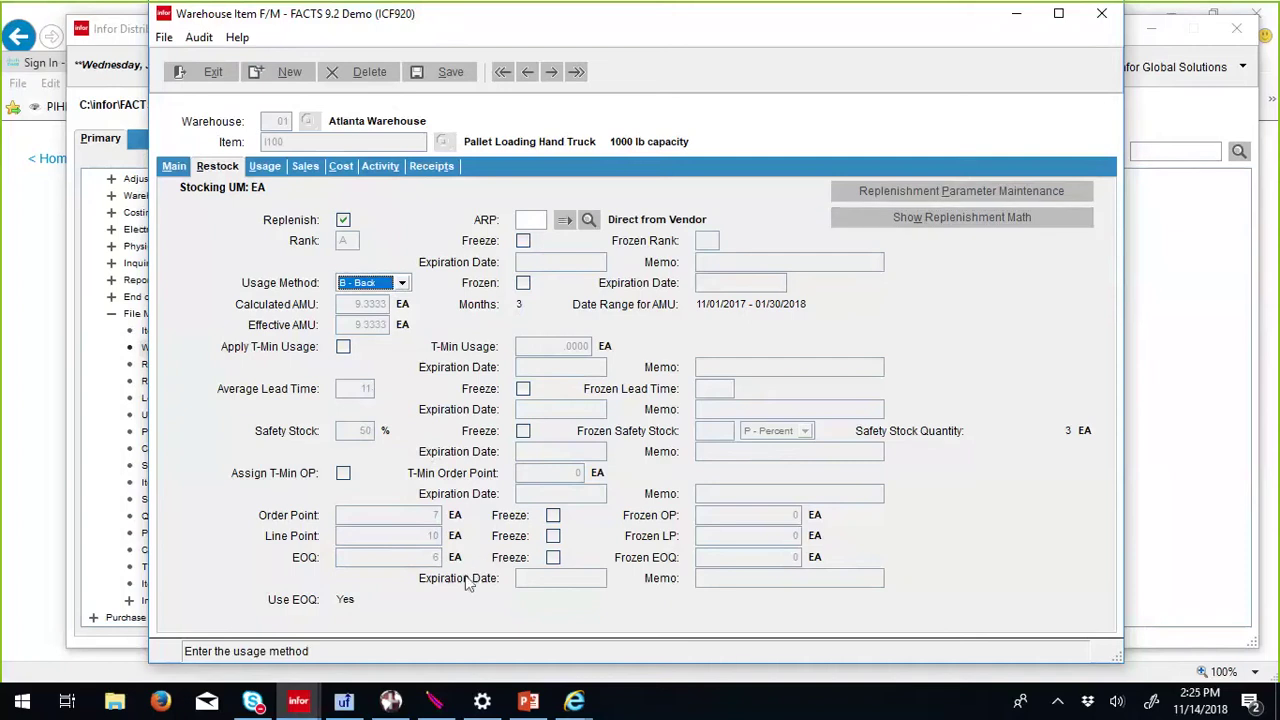
# Step: Show the replenishment math for item I100, read through the usage, order point, line point and EOQ calculations, and close it
pyautogui.click(938, 232)
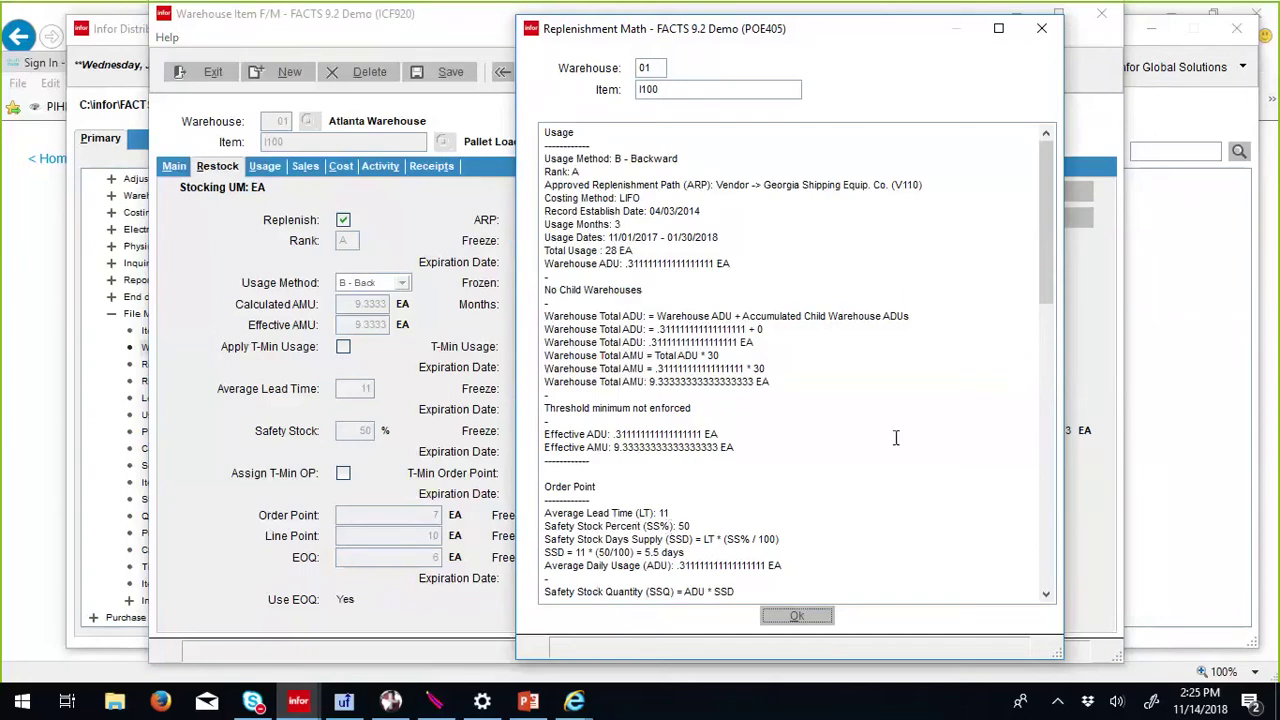
pyautogui.moveTo(1045, 274); pyautogui.dragTo(1045, 358)
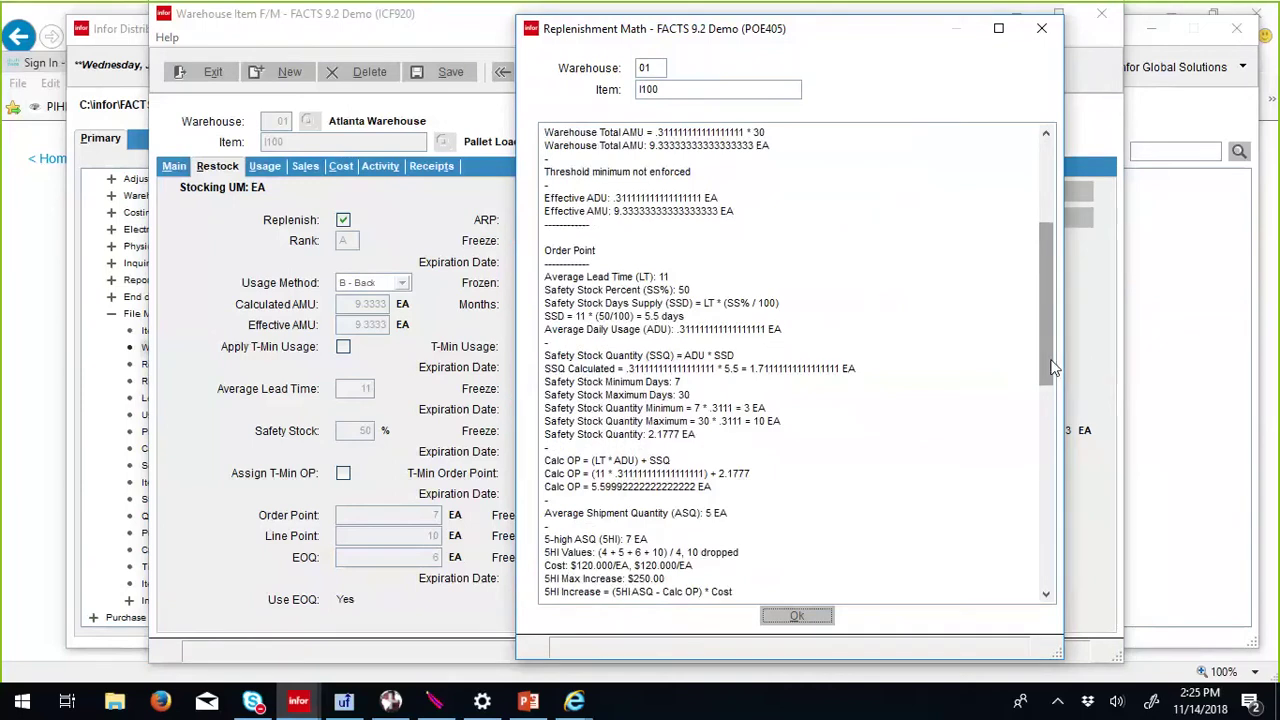
pyautogui.moveTo(1045, 355); pyautogui.dragTo(1045, 435)
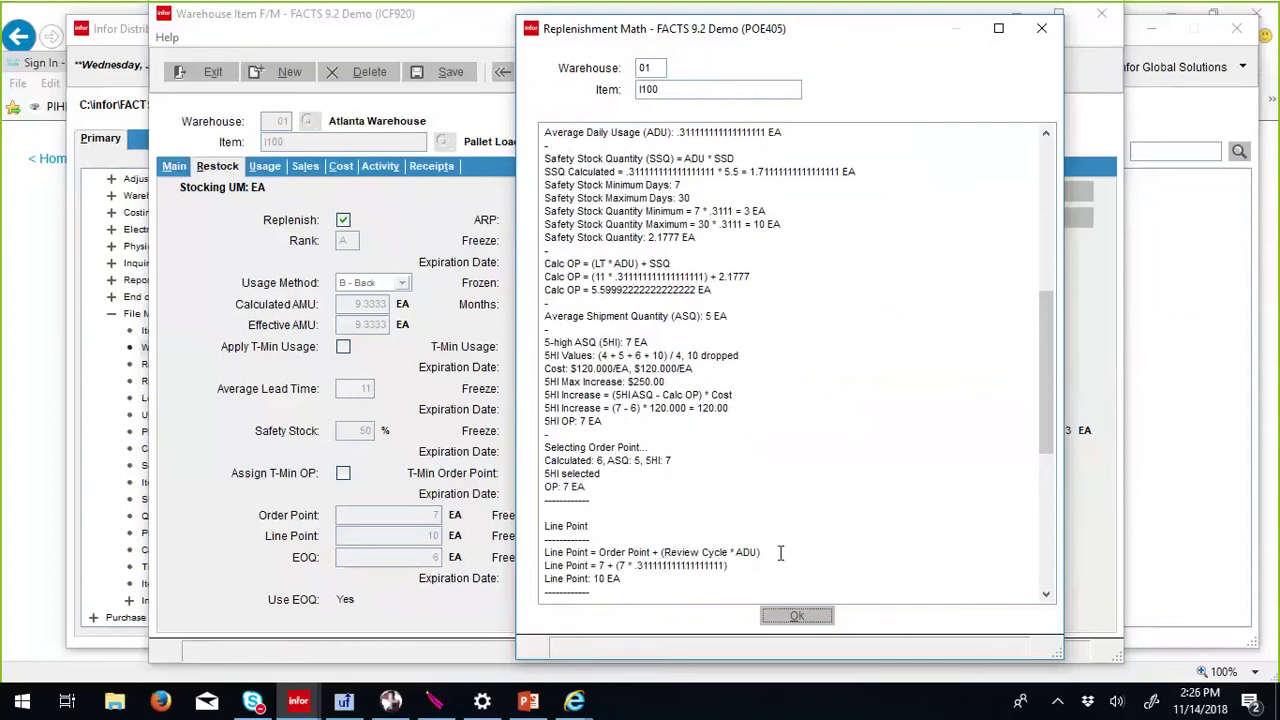
pyautogui.moveTo(1041, 418); pyautogui.dragTo(1071, 536)
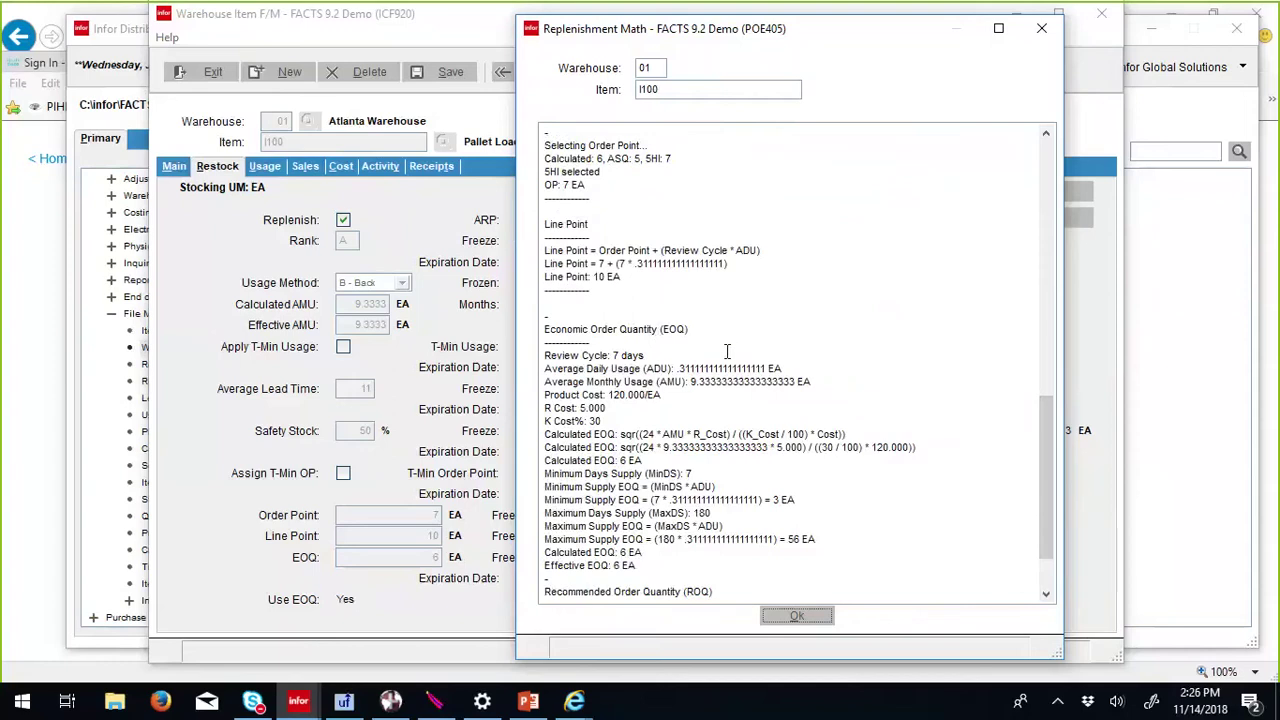
pyautogui.click(796, 616)
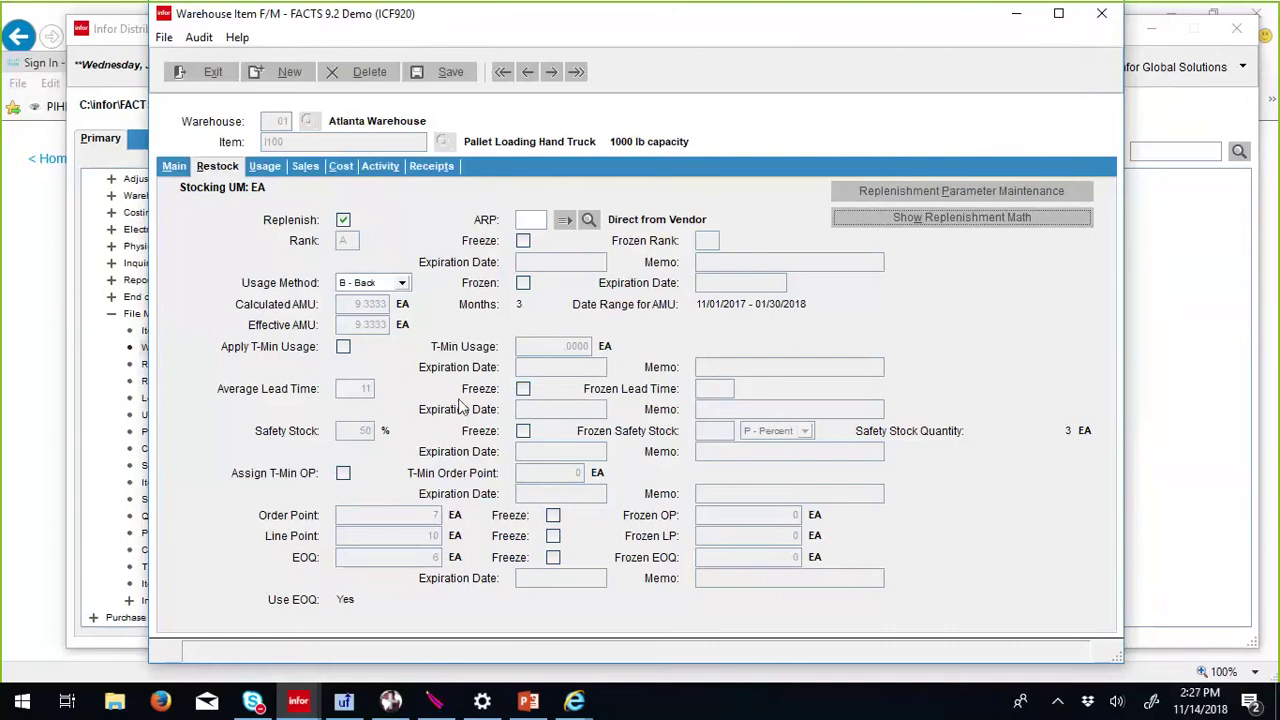
# Step: Exit Warehouse Item F/M and collapse the File Maintenances and Inventory Control entries in the main menu
pyautogui.click(212, 74)
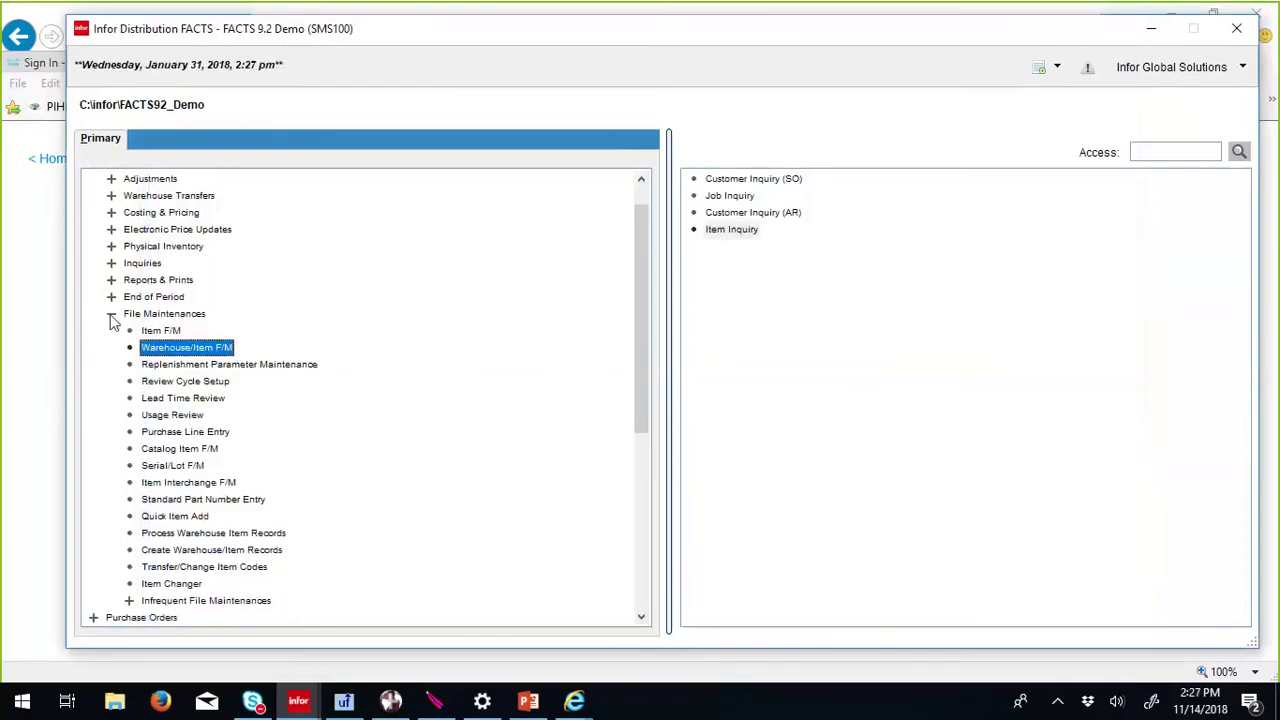
pyautogui.click(111, 314)
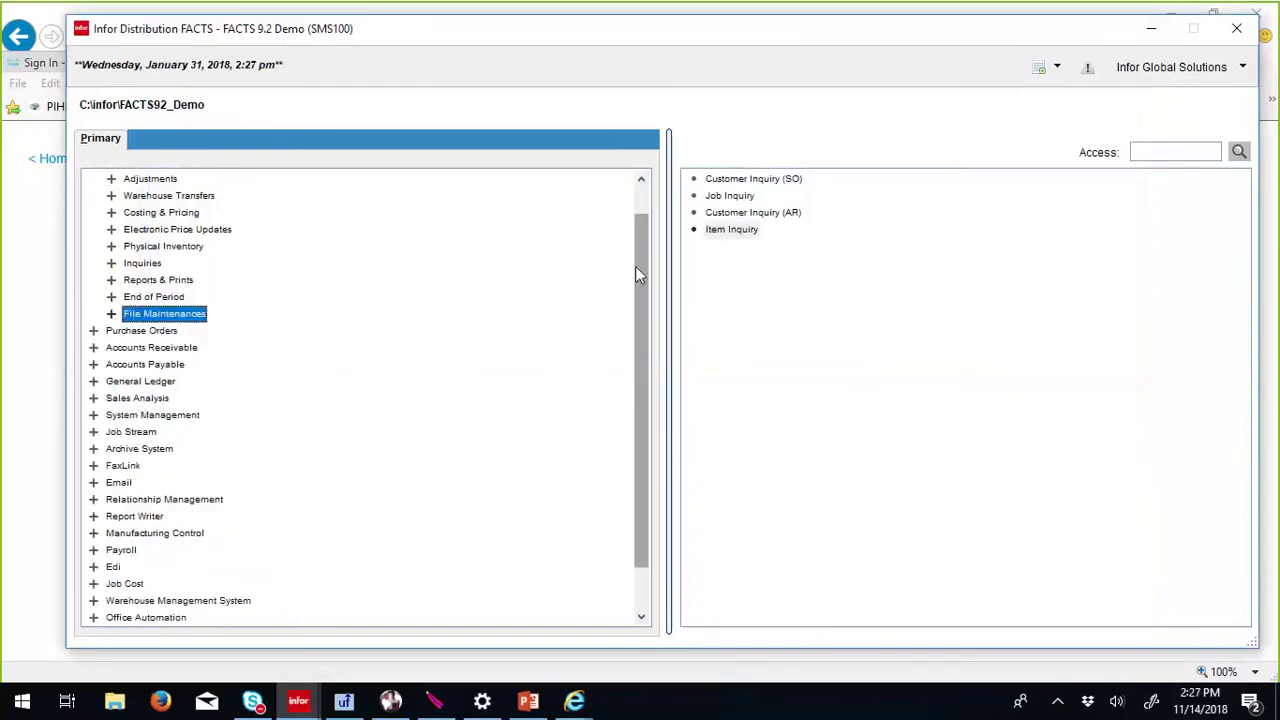
pyautogui.moveTo(639, 214); pyautogui.dragTo(645, 182)
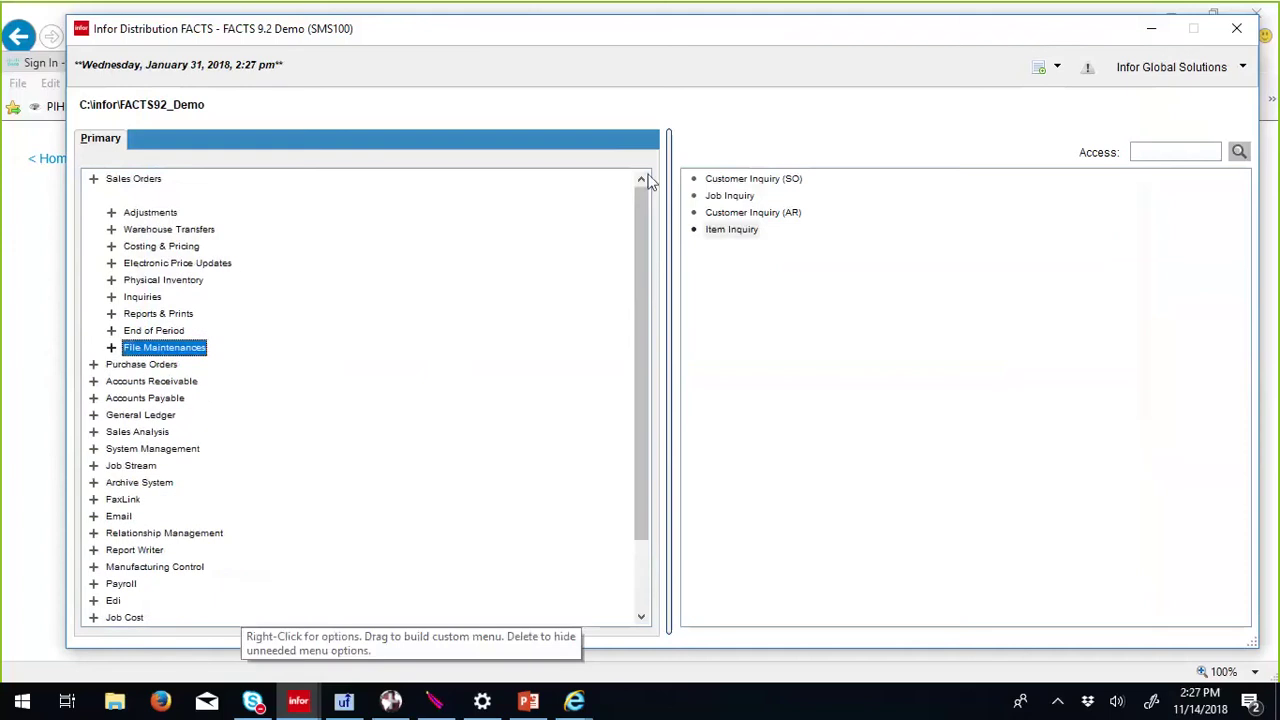
pyautogui.click(96, 199)
pyautogui.click(94, 197)
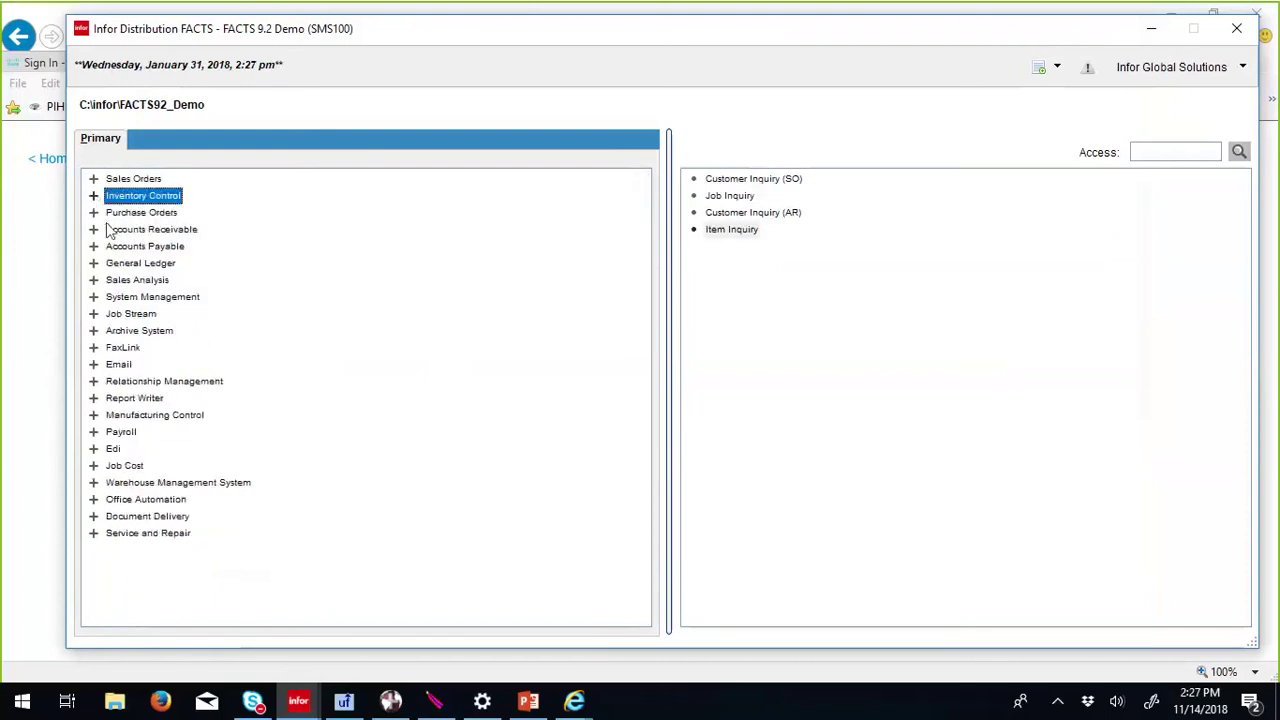
# Step: Open Buyers Control Center from Purchase Orders > Entry and select buyer 100
pyautogui.click(95, 214)
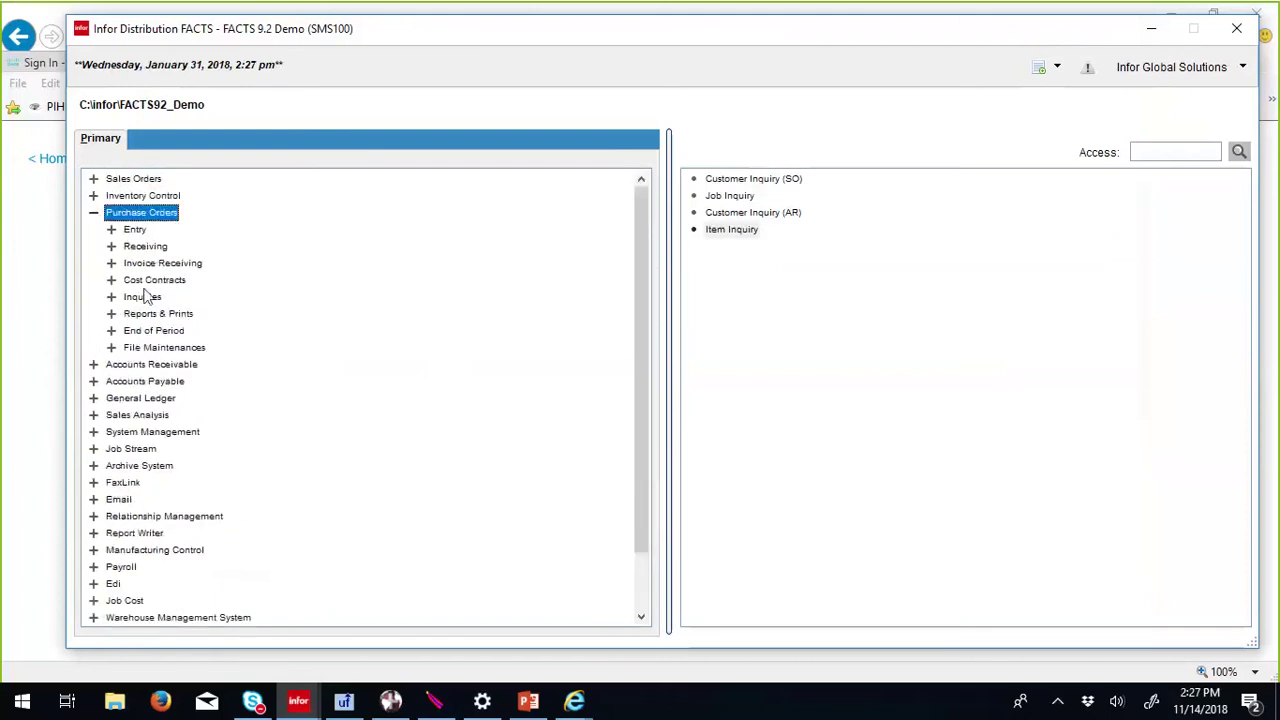
pyautogui.click(134, 232)
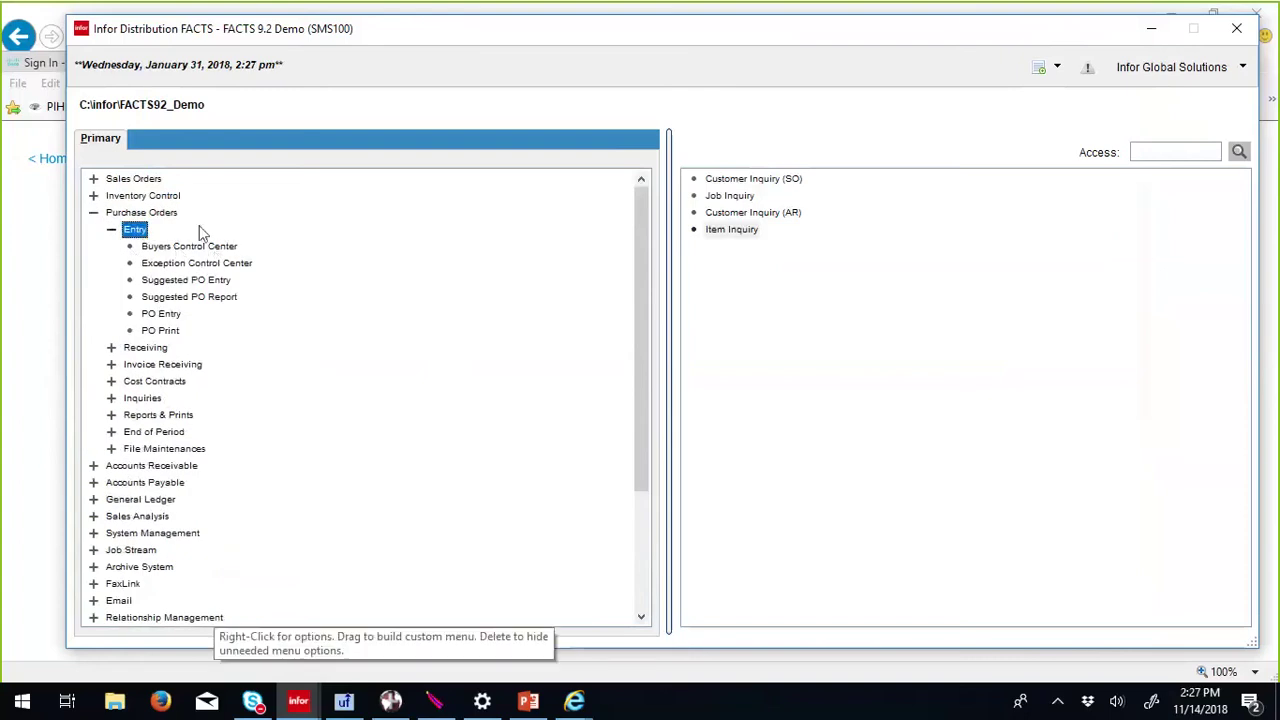
pyautogui.doubleClick(187, 249)
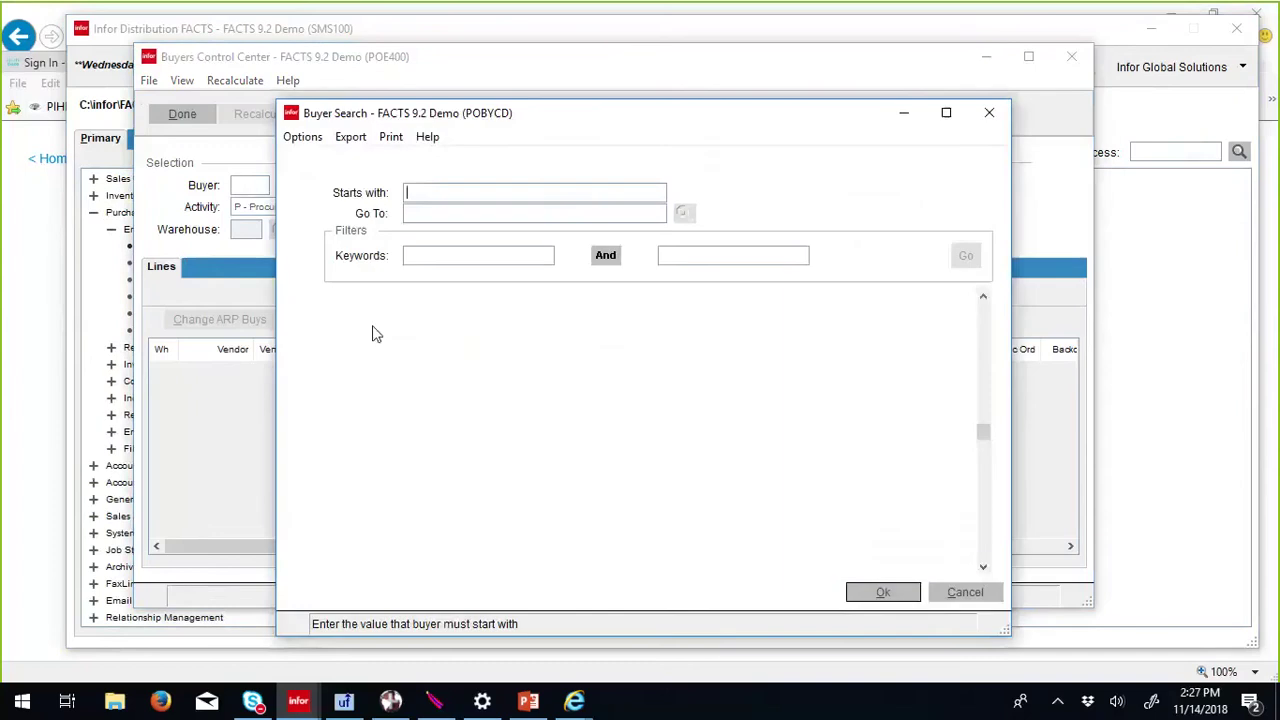
pyautogui.doubleClick(375, 333)
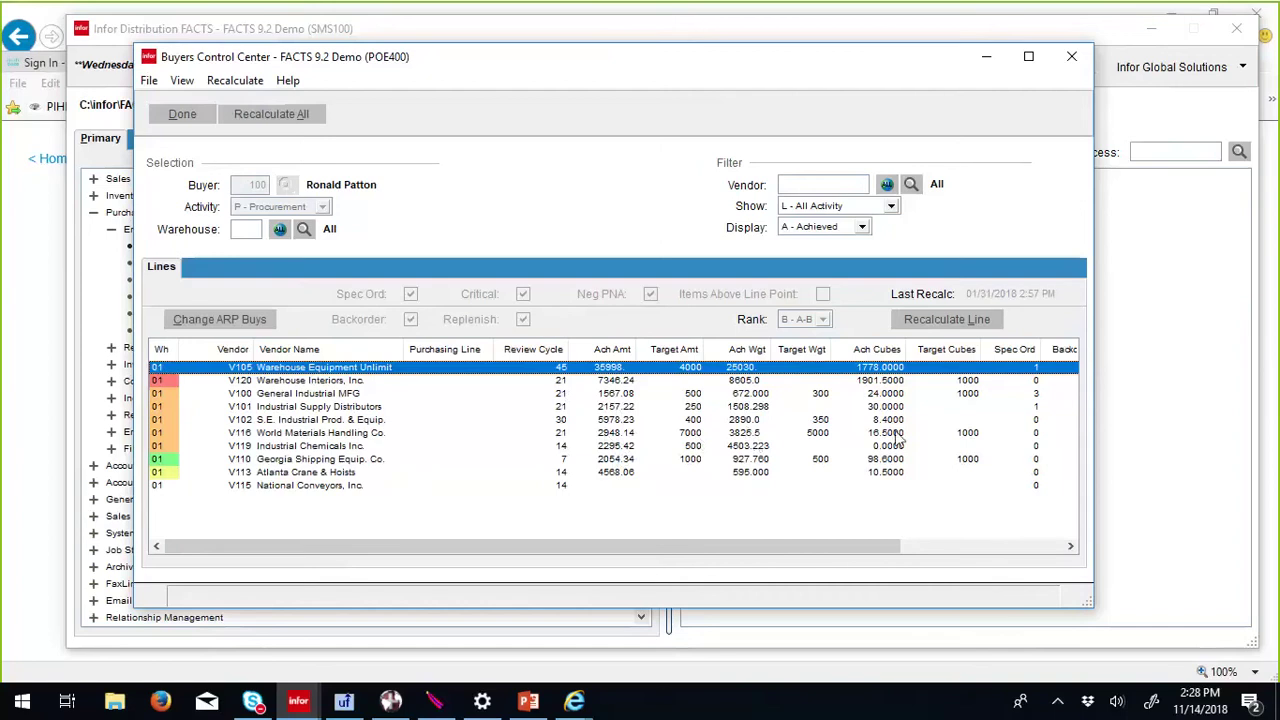
# Step: Open the World Materials Handling line and check the purchase order history behind item I117's lead time
pyautogui.click(696, 436)
pyautogui.doubleClick(697, 437)
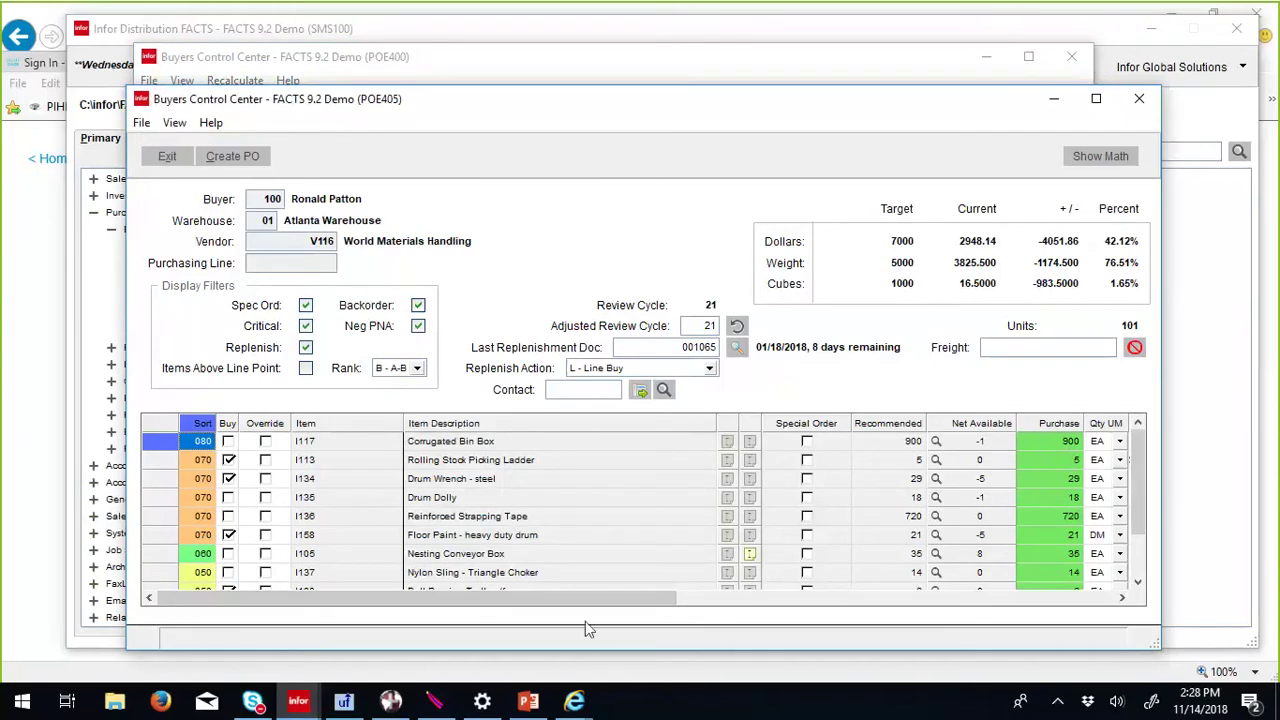
pyautogui.moveTo(639, 597); pyautogui.dragTo(950, 618)
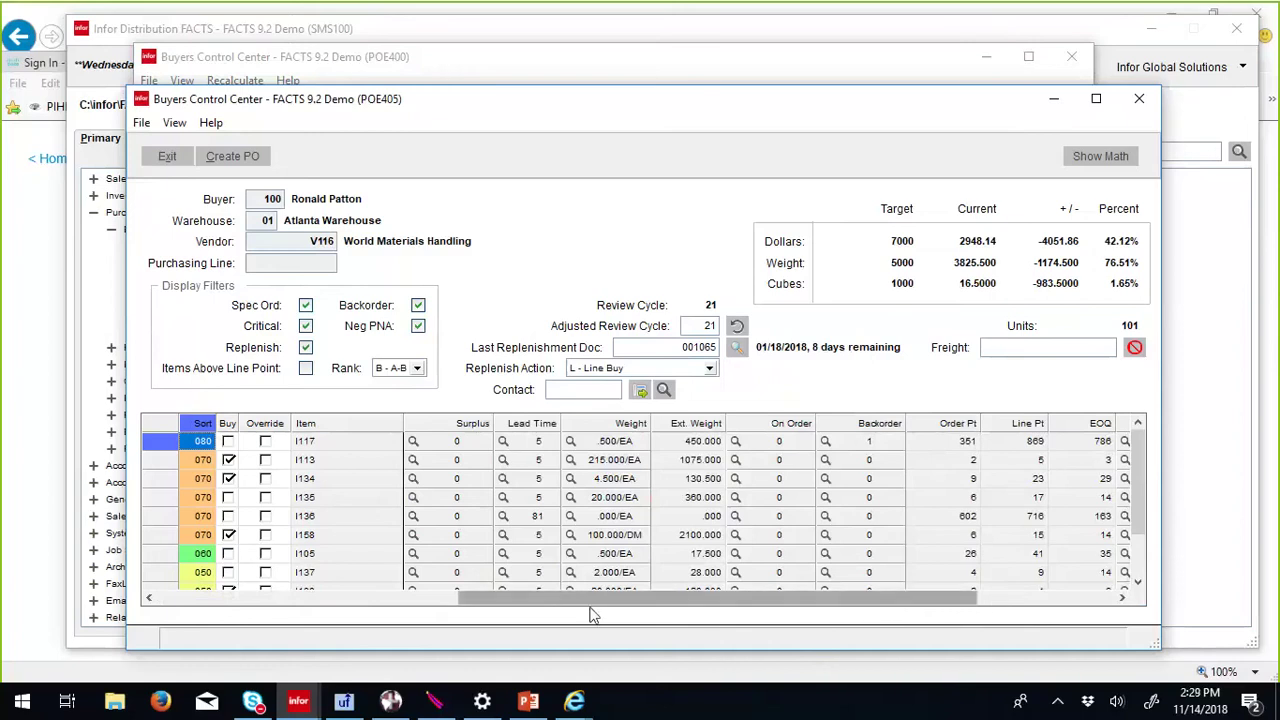
pyautogui.click(502, 444)
pyautogui.click(502, 444)
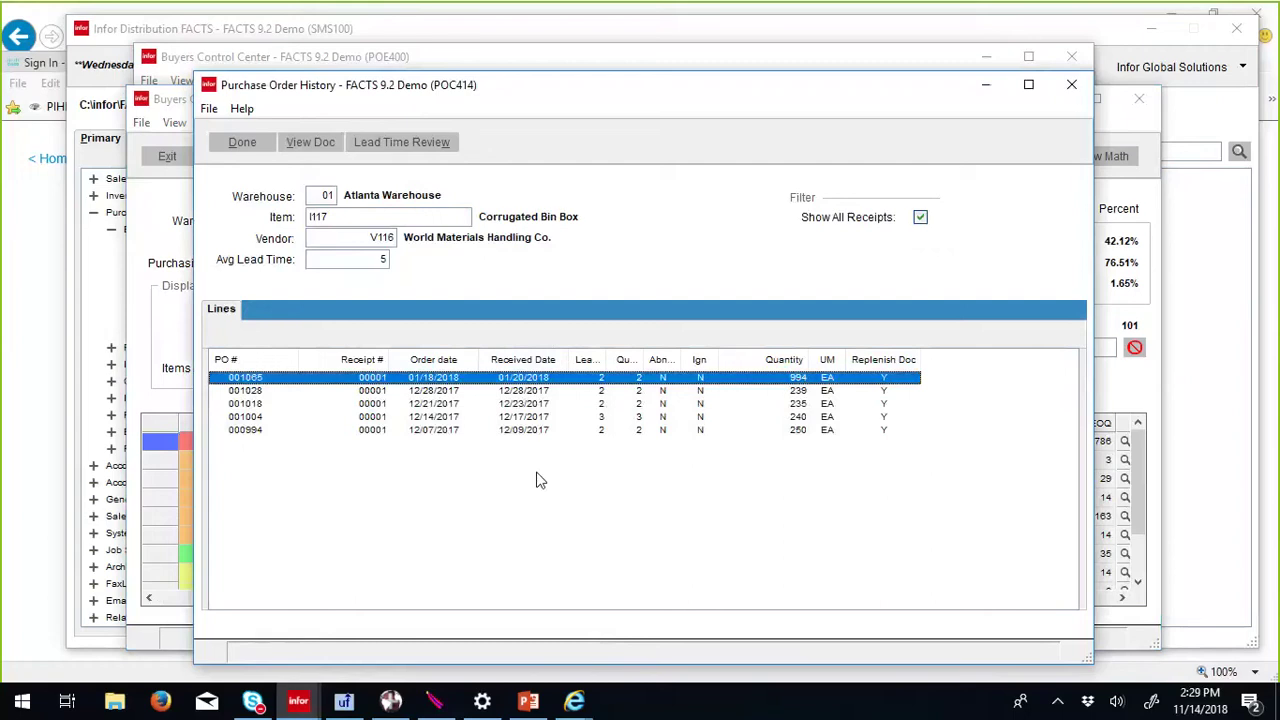
pyautogui.click(250, 150)
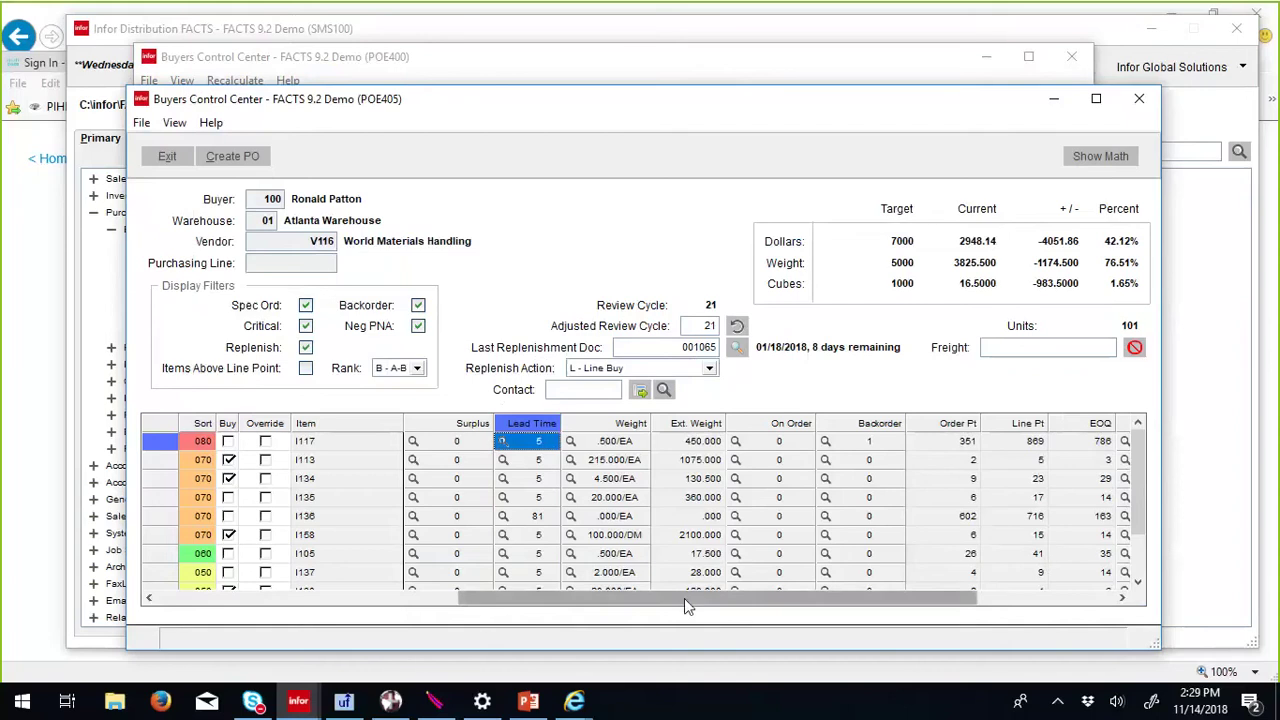
# Step: Examine the purchase quantity, cost, extension, weight and remaining columns of the World Materials Handling item lines
pyautogui.moveTo(684, 598); pyautogui.dragTo(378, 598)
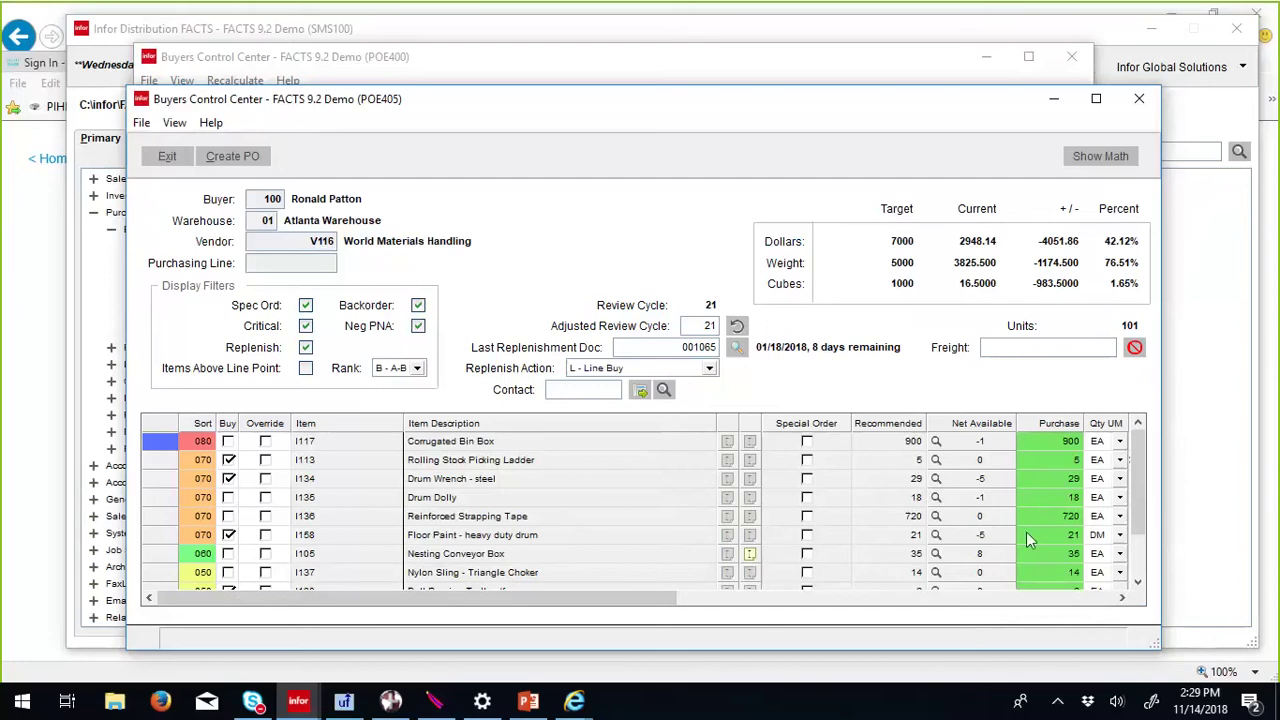
pyautogui.click(738, 606)
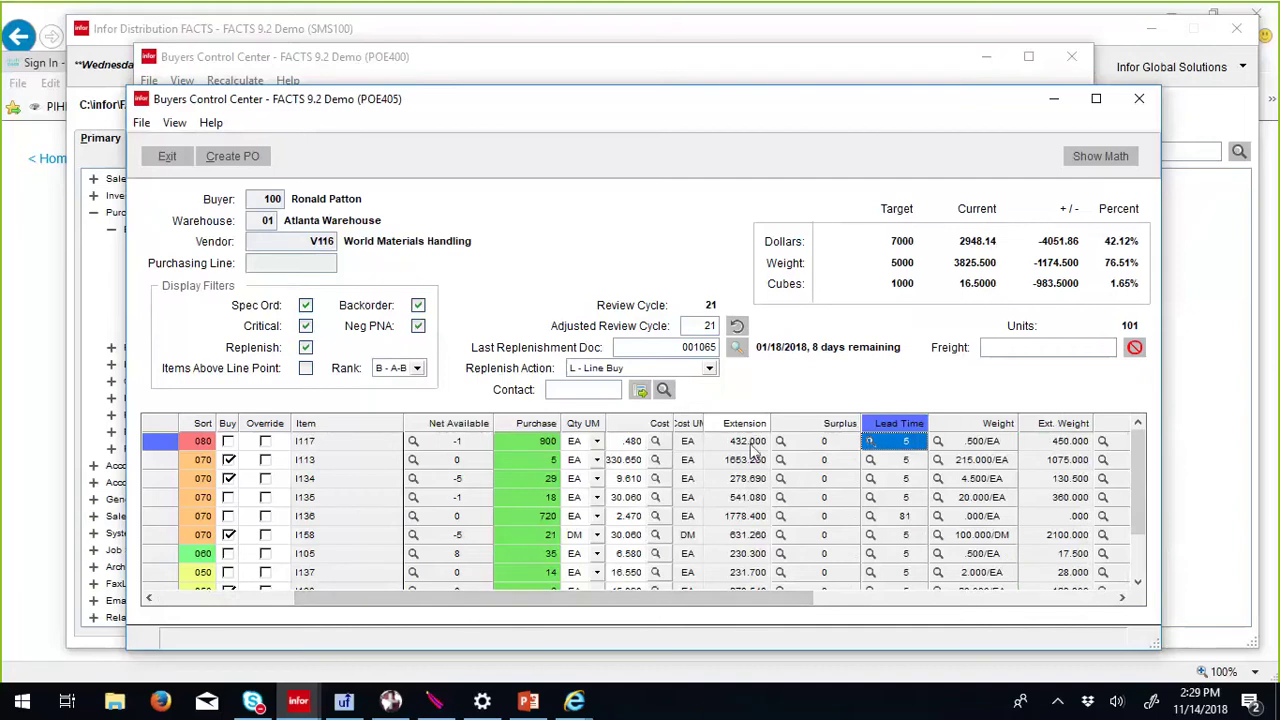
pyautogui.moveTo(813, 605); pyautogui.dragTo(1087, 579)
pyautogui.moveTo(728, 598); pyautogui.dragTo(374, 612)
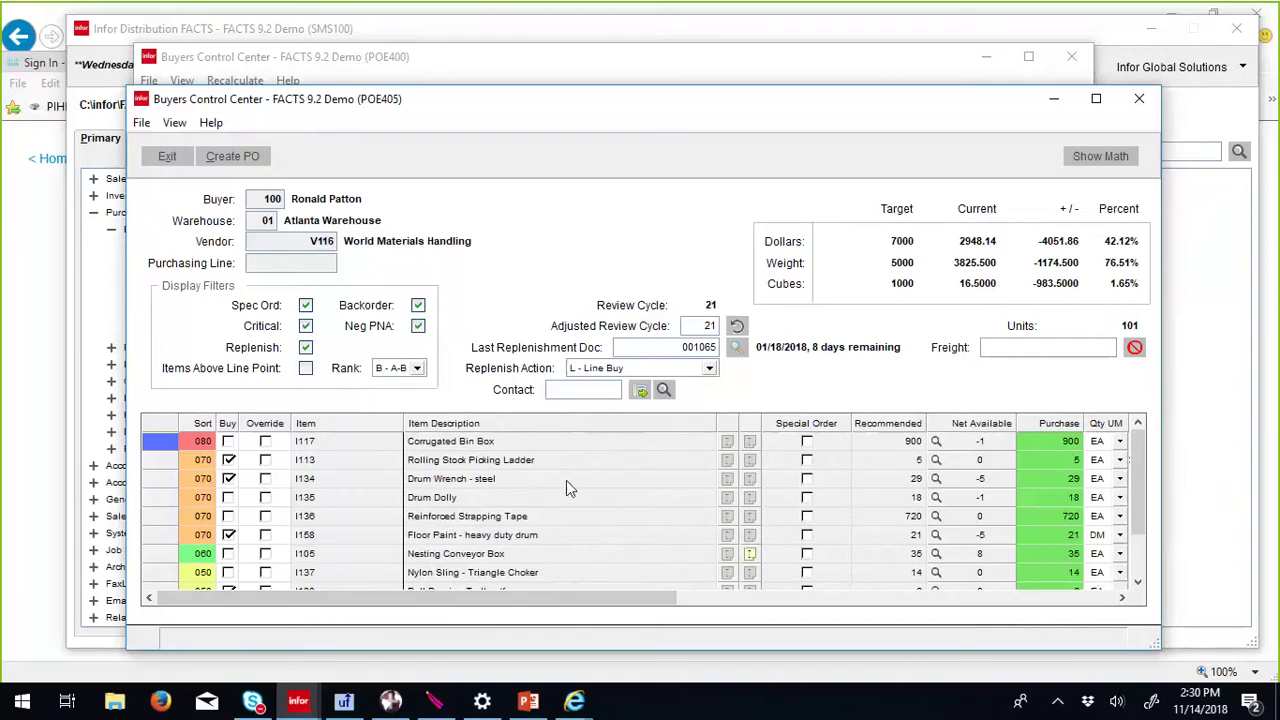
# Step: Exit both Buyers Control Center windows and collapse the Entry and Purchase Orders entries in the main menu
pyautogui.click(167, 156)
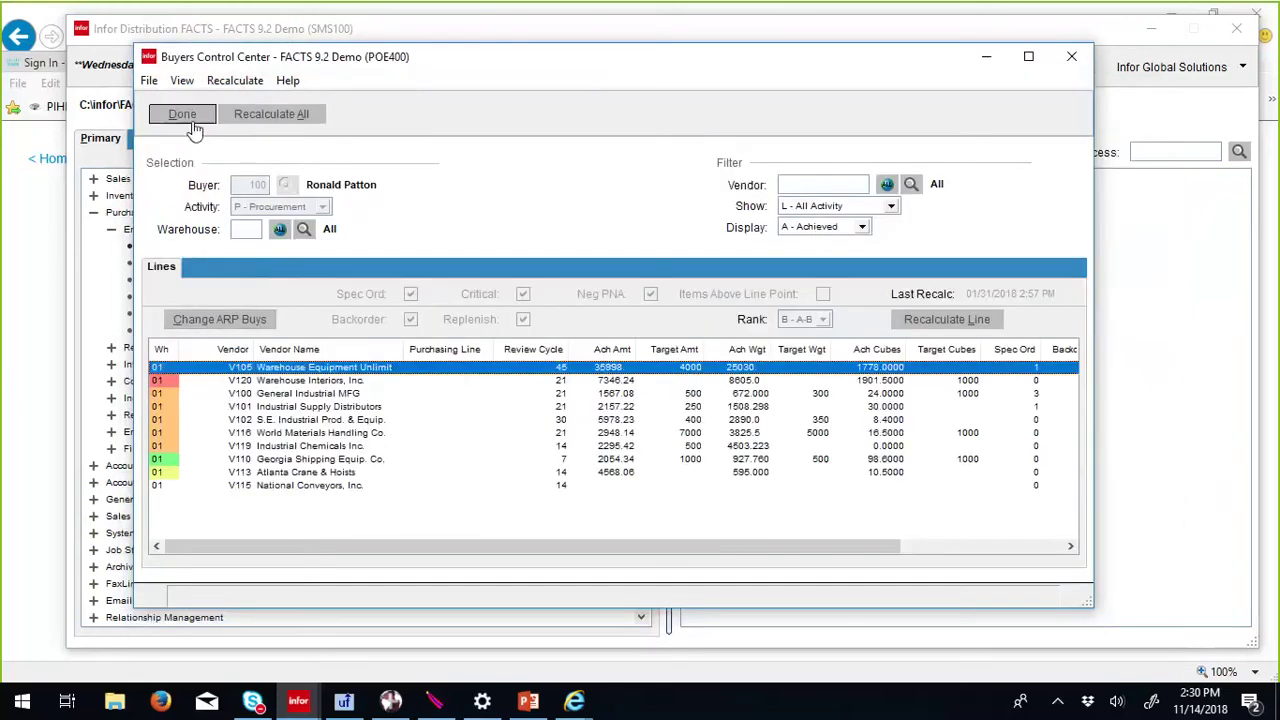
pyautogui.click(193, 119)
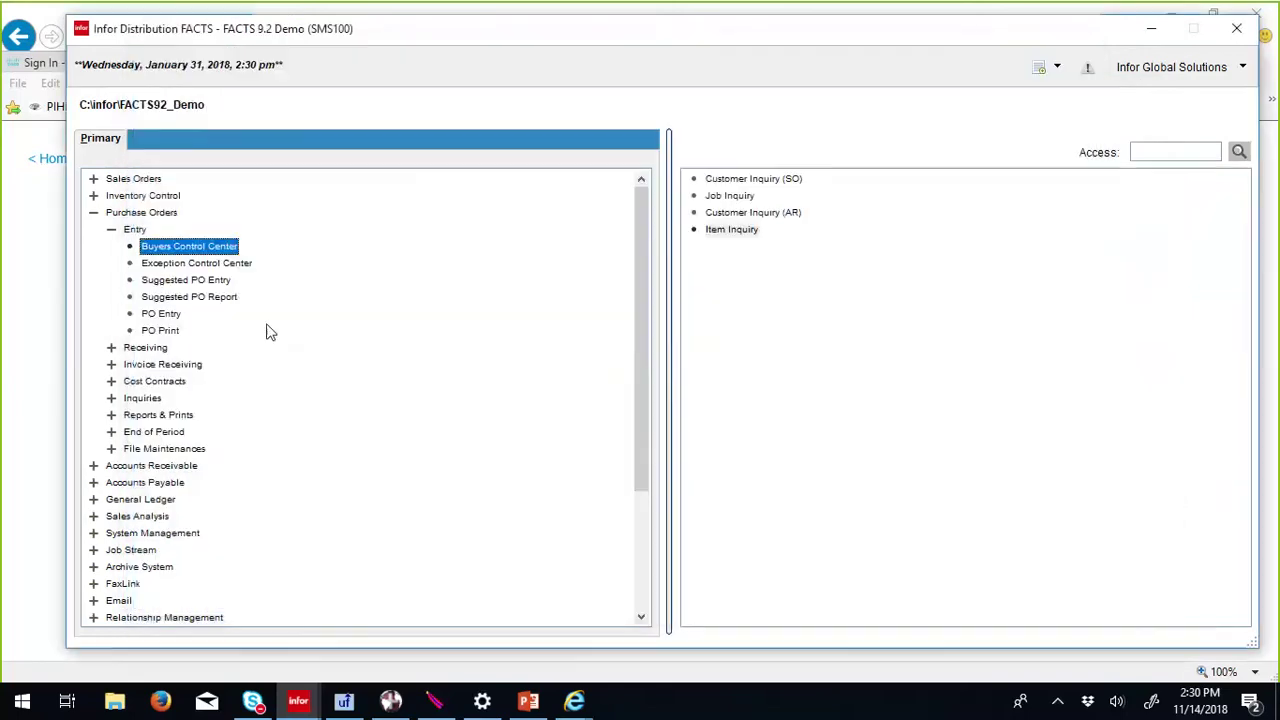
pyautogui.click(111, 229)
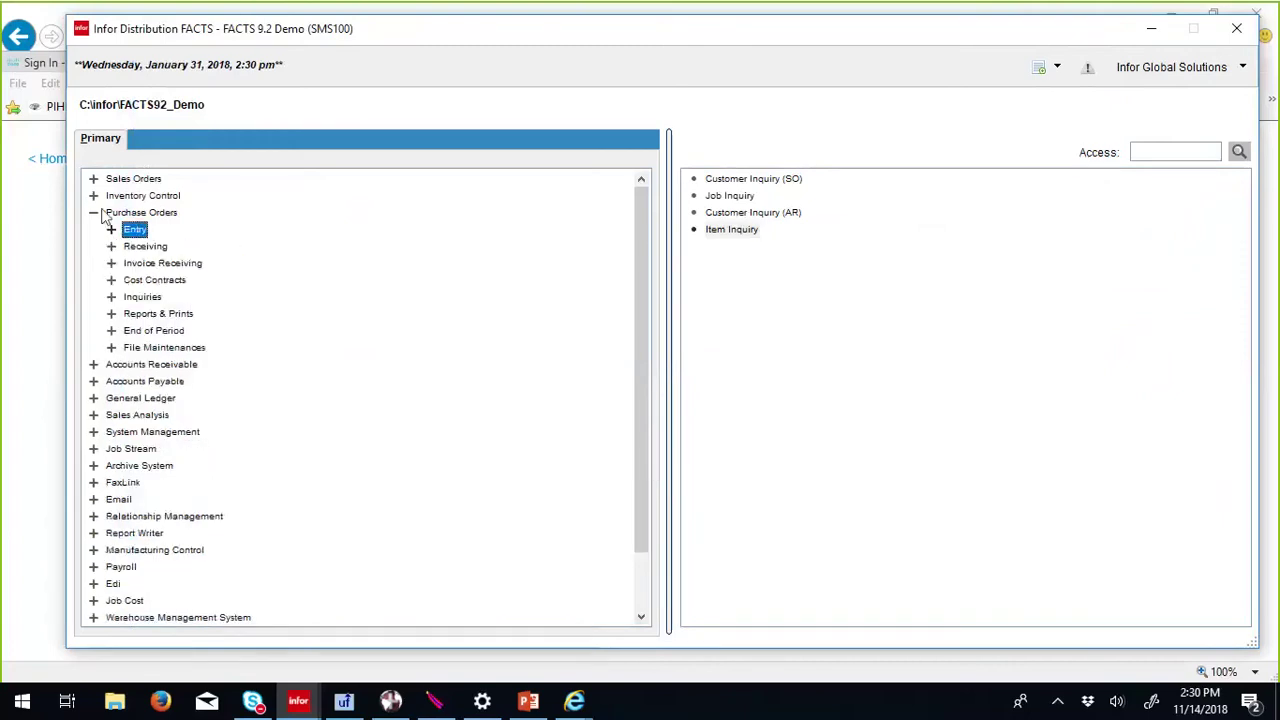
pyautogui.click(101, 214)
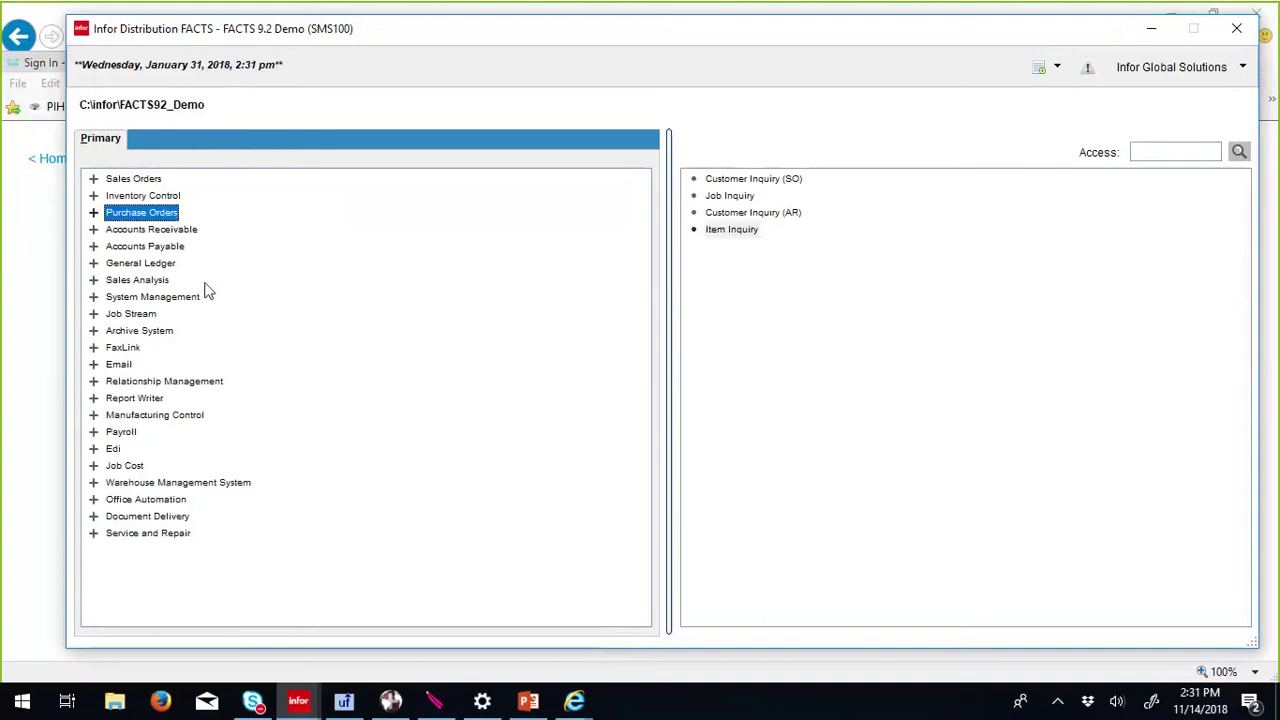
# Step: Review the Lost Sale Entry form and its reason codes, accept NS - Nonstock Items, and cancel the entry without saving
pyautogui.rightClick(385, 357)
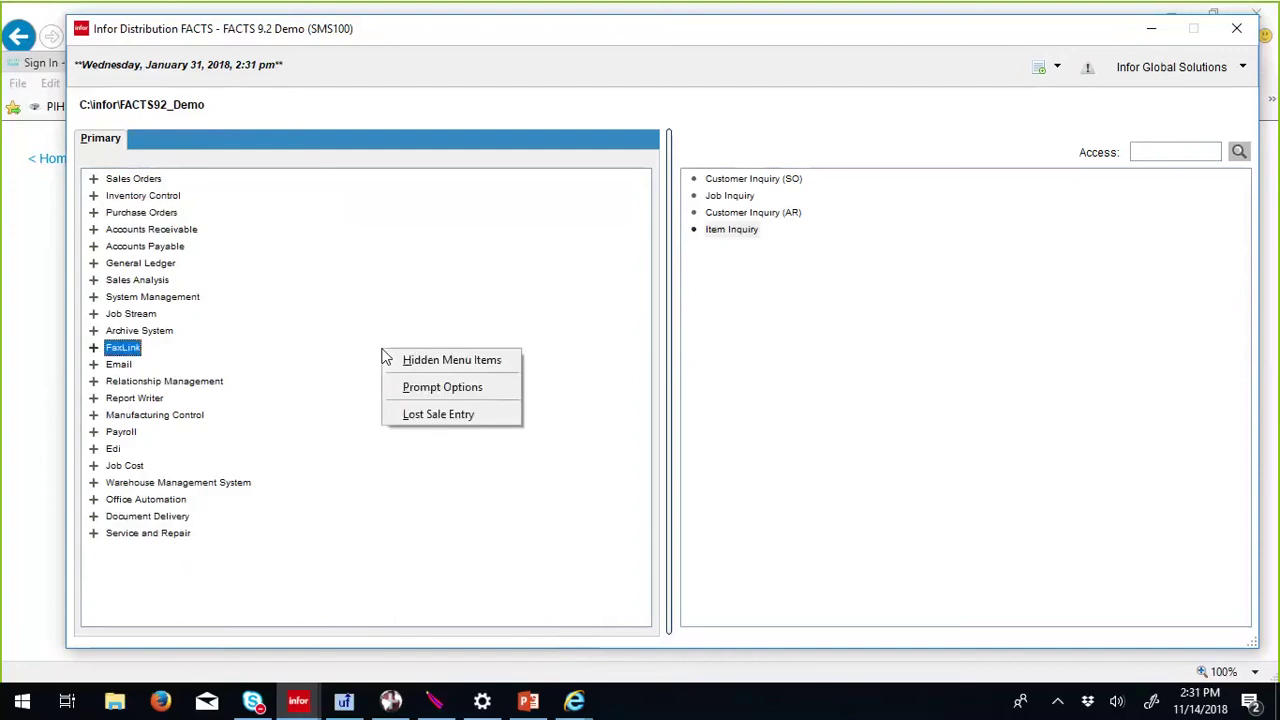
pyautogui.click(417, 421)
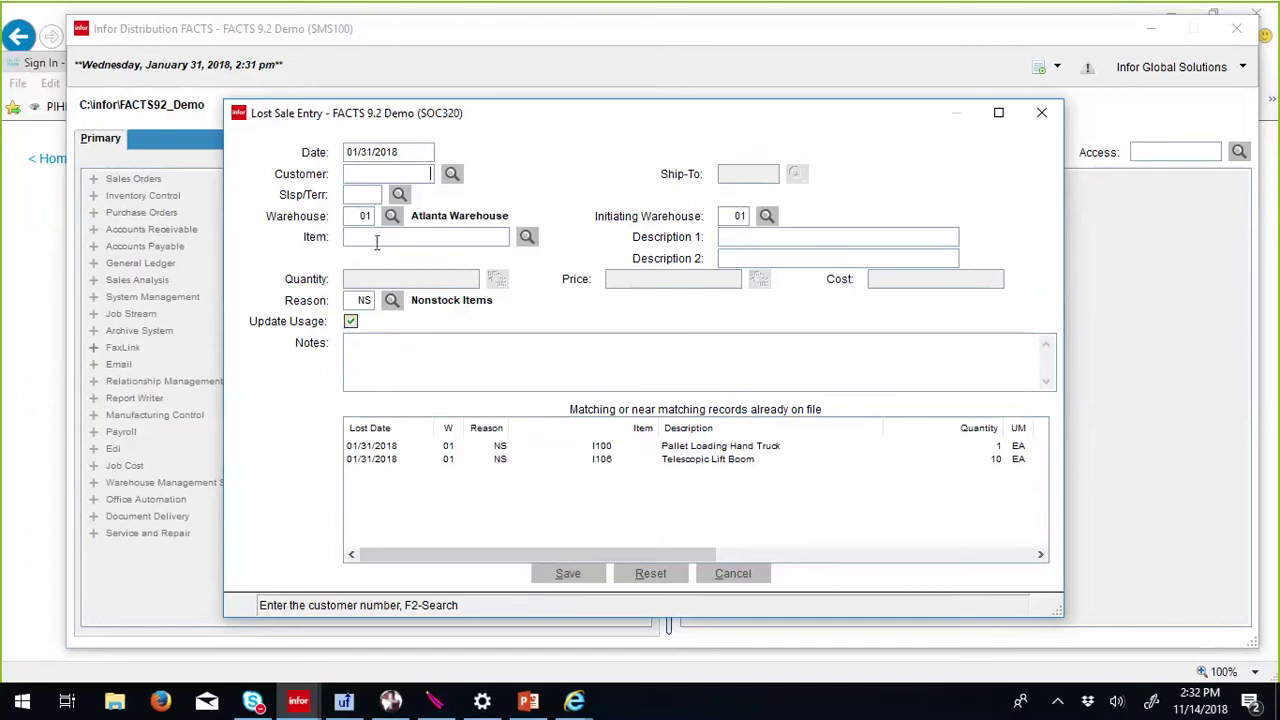
pyautogui.click(392, 302)
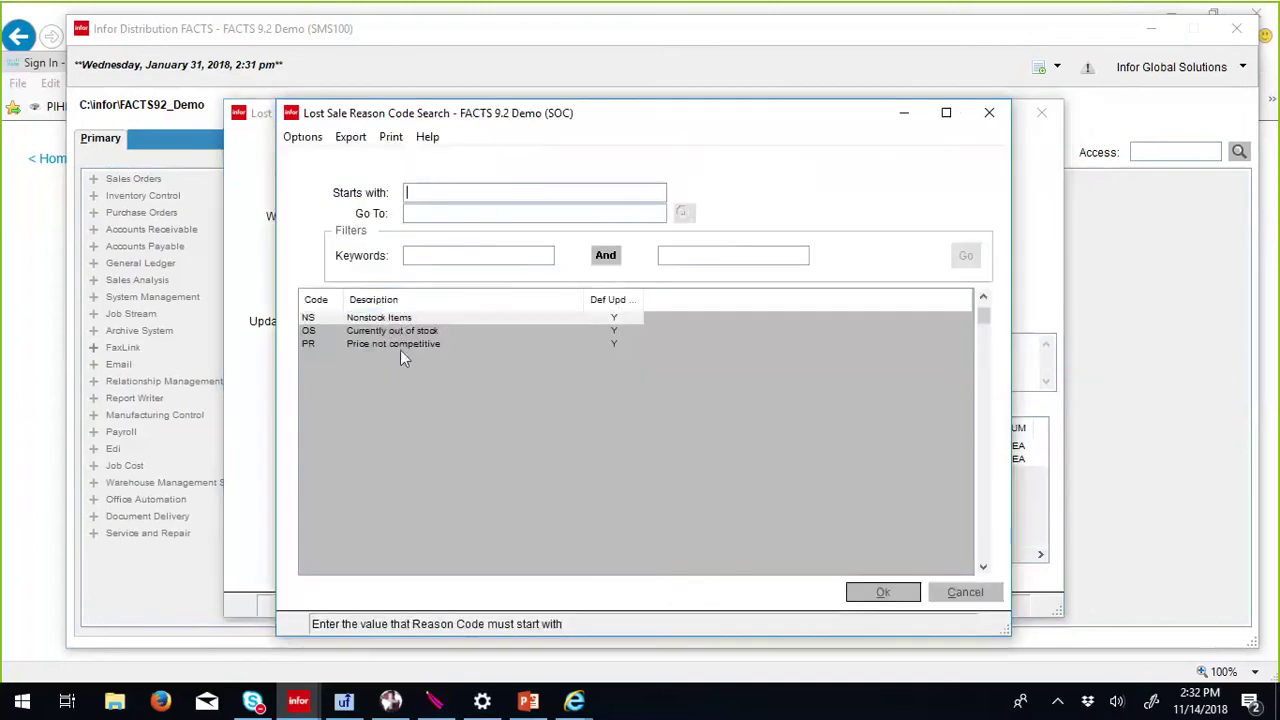
pyautogui.click(885, 593)
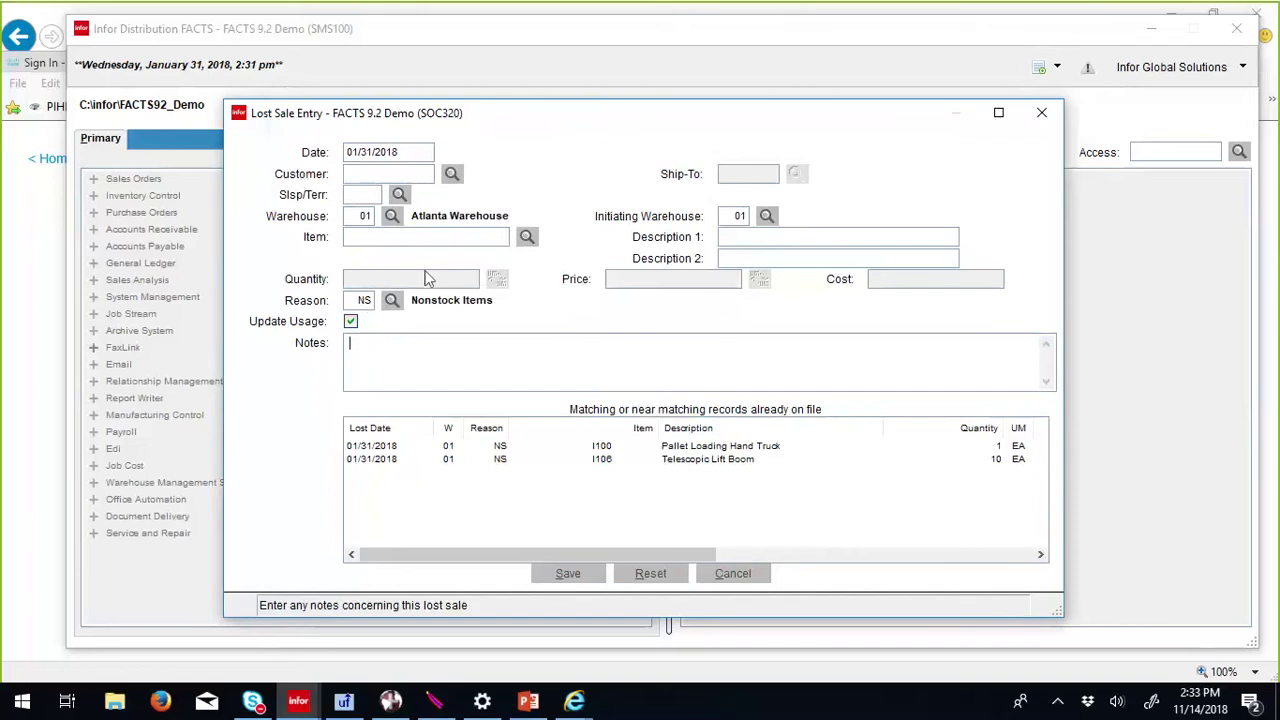
pyautogui.click(731, 575)
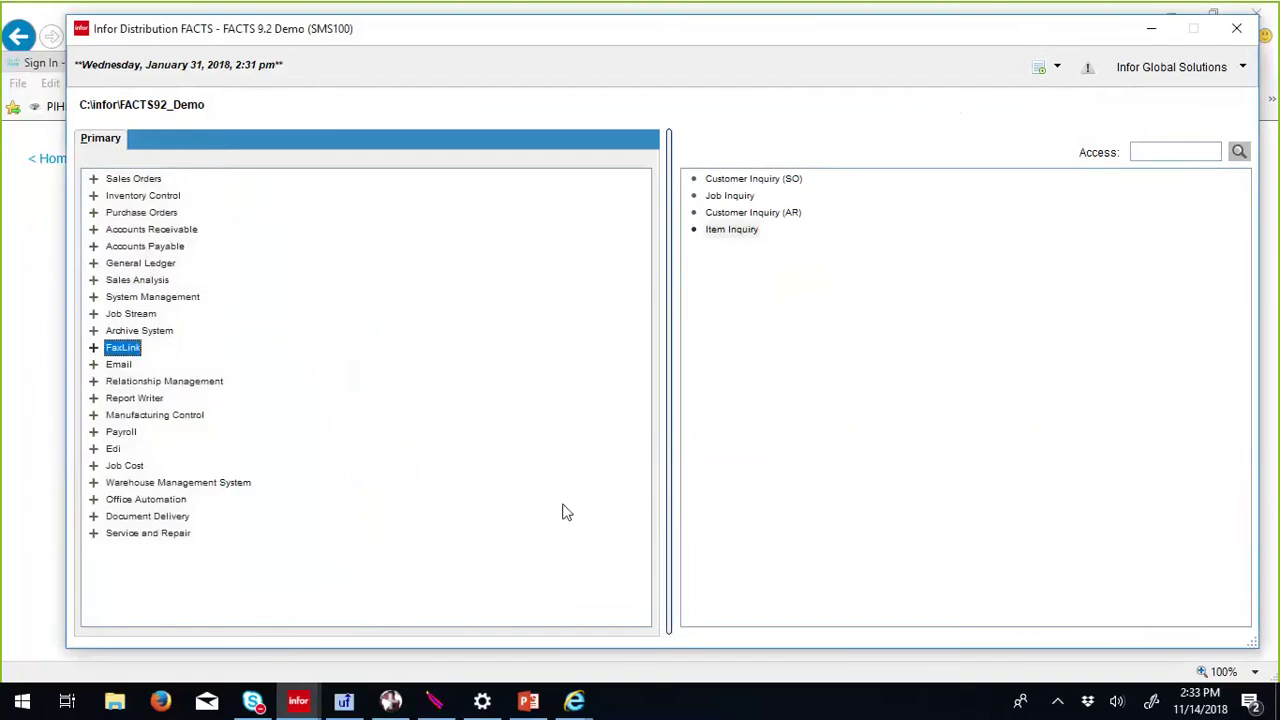
pyautogui.rightClick(445, 362)
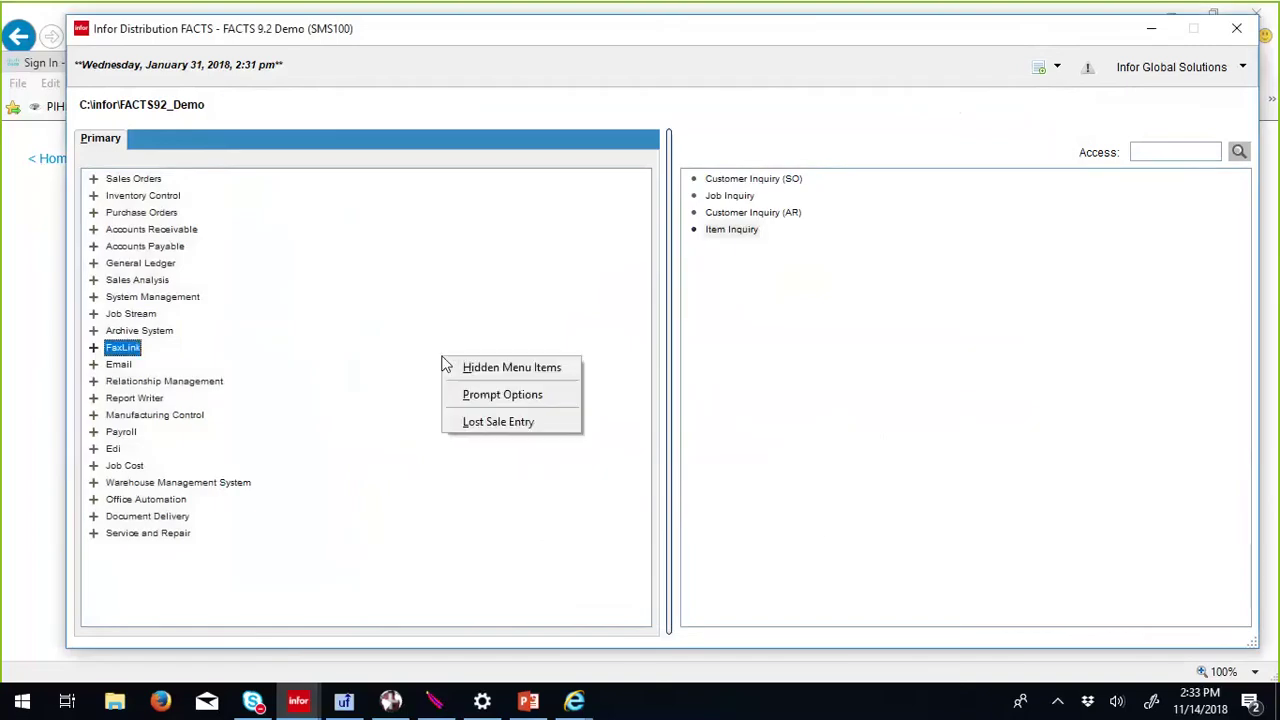
pyautogui.click(405, 408)
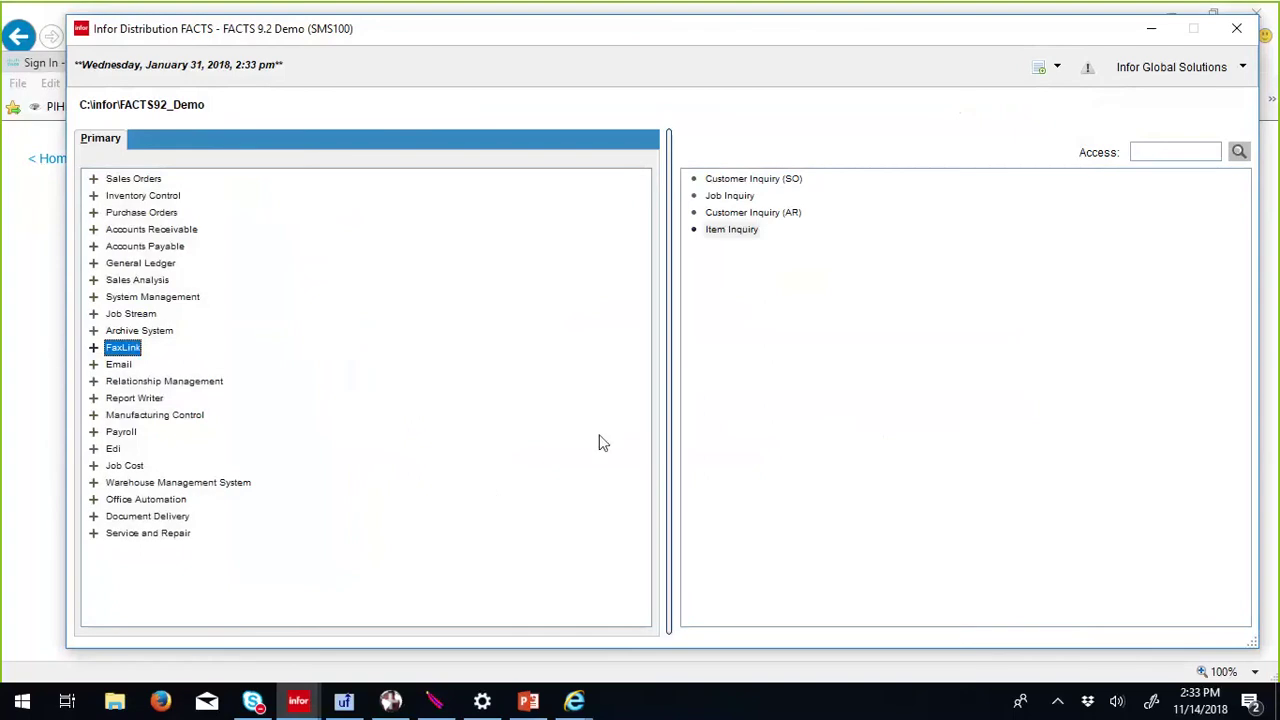
# Step: Review the Credit Card Control settings under System Management's File Maintenances using access code SM, and close the form and menu
pyautogui.click(1138, 151)
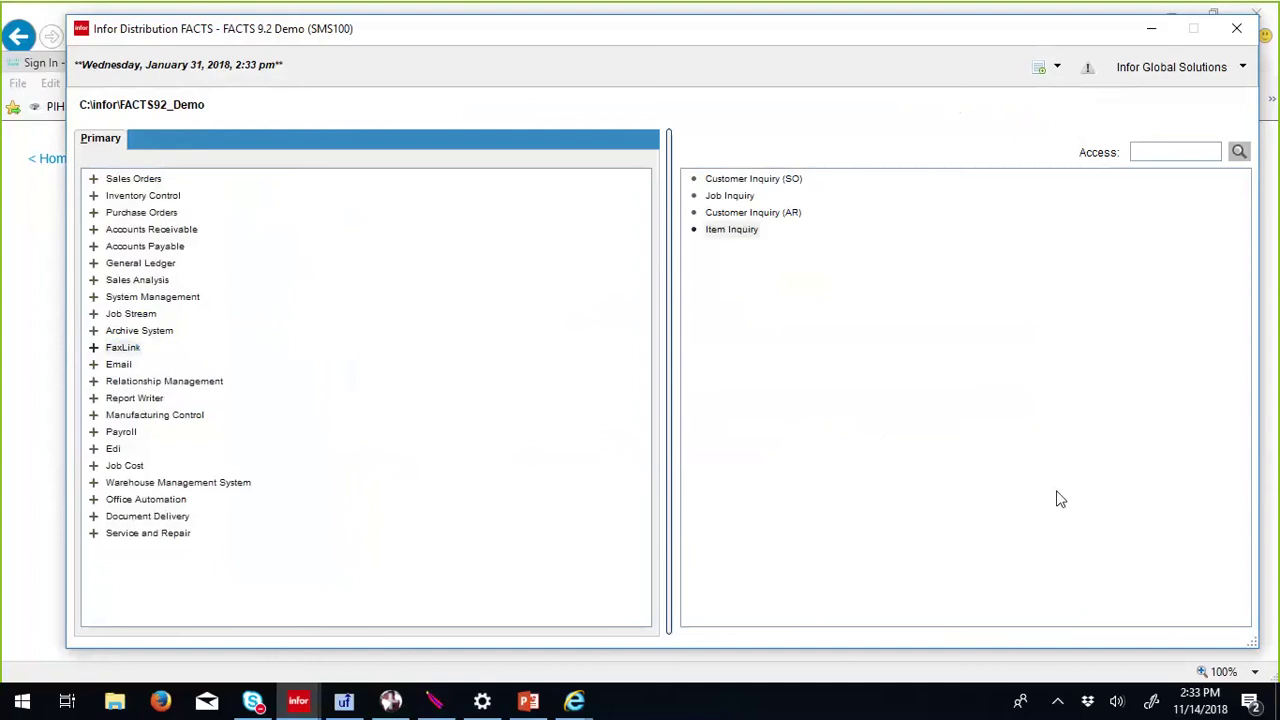
pyautogui.write('SM')
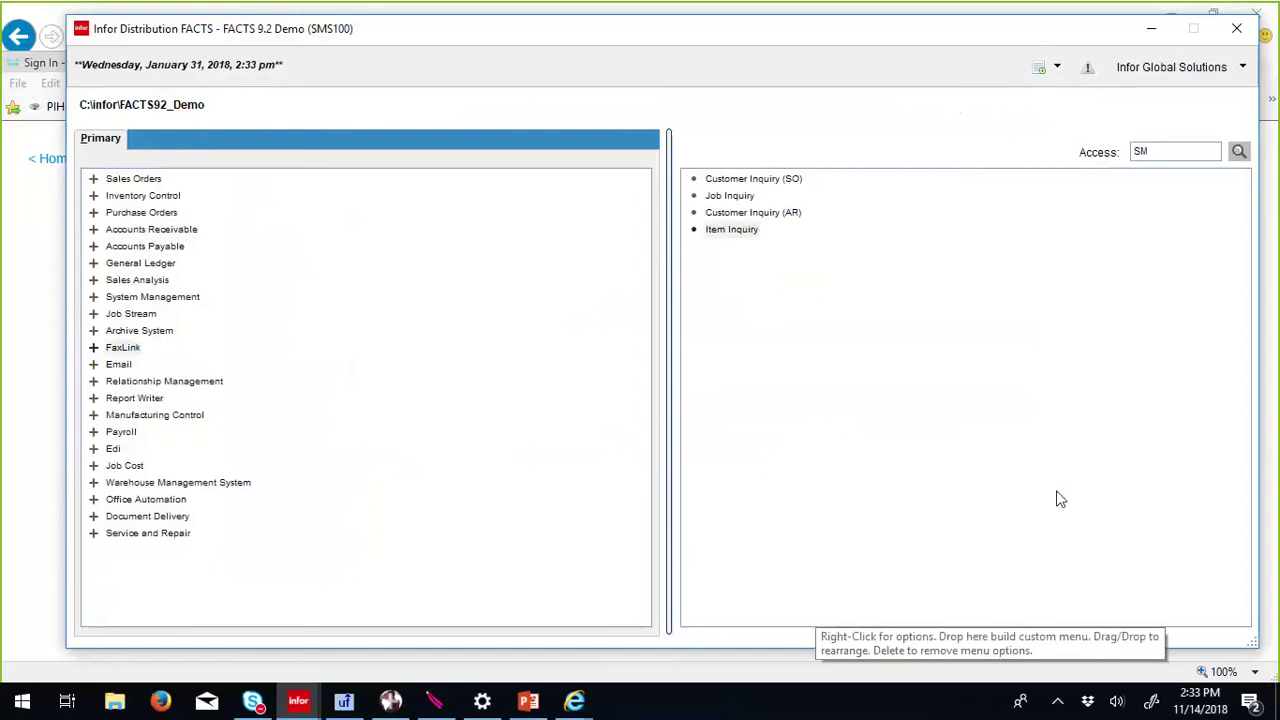
pyautogui.press('Return')
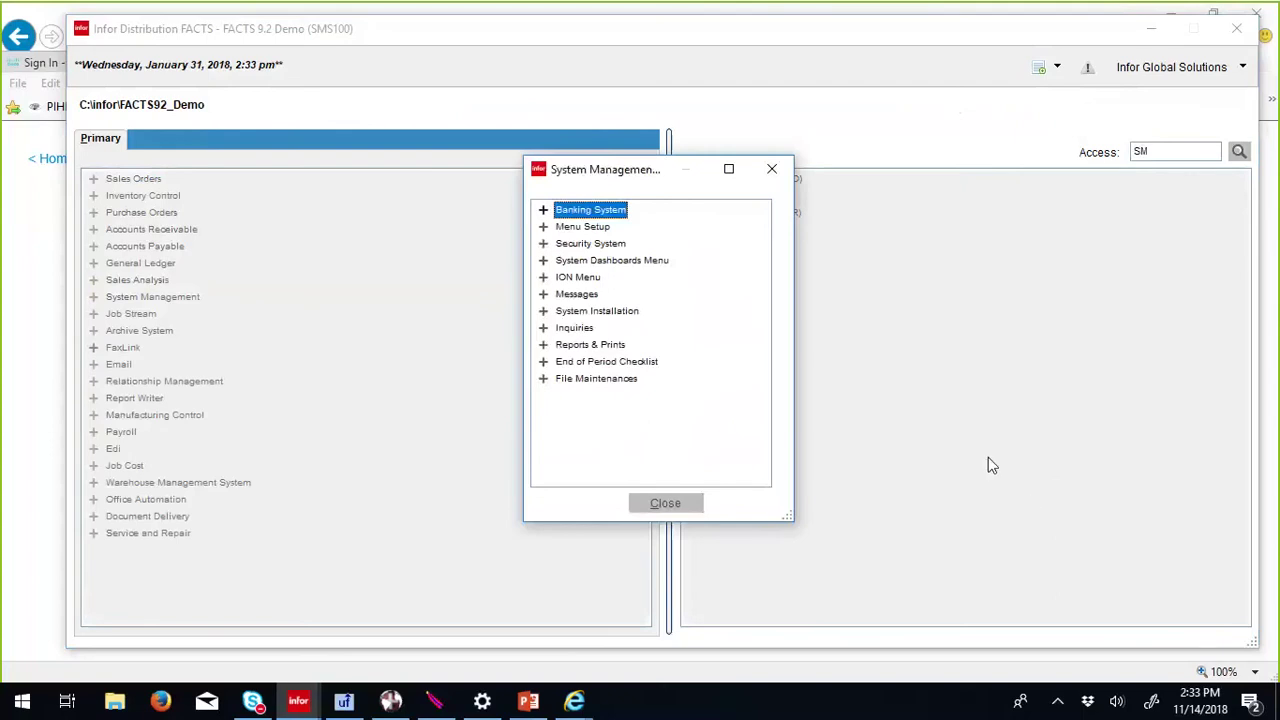
pyautogui.doubleClick(613, 381)
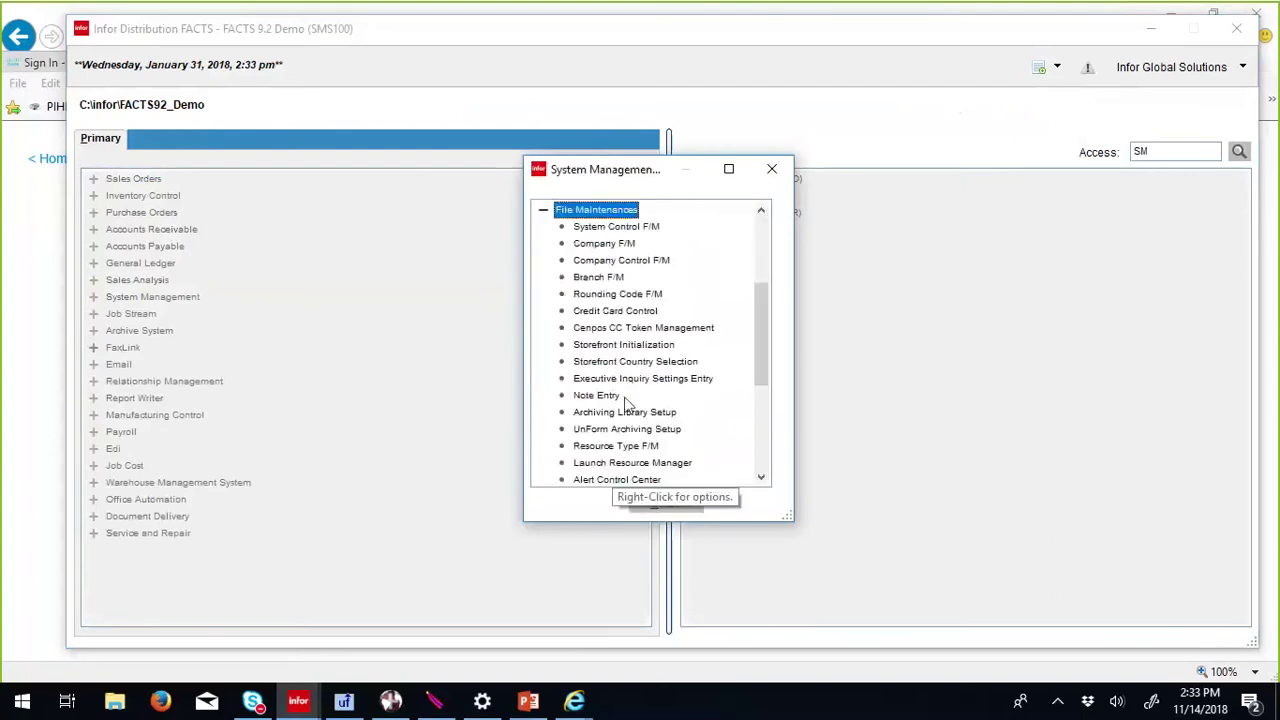
pyautogui.doubleClick(601, 318)
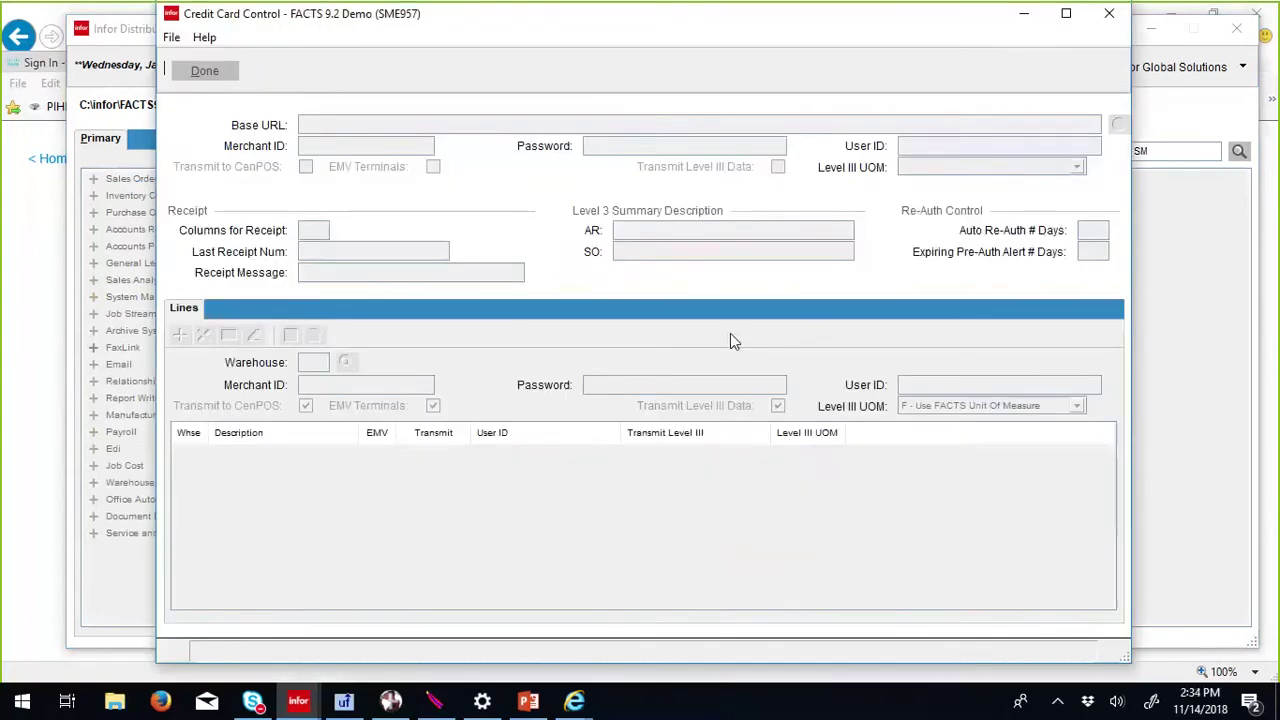
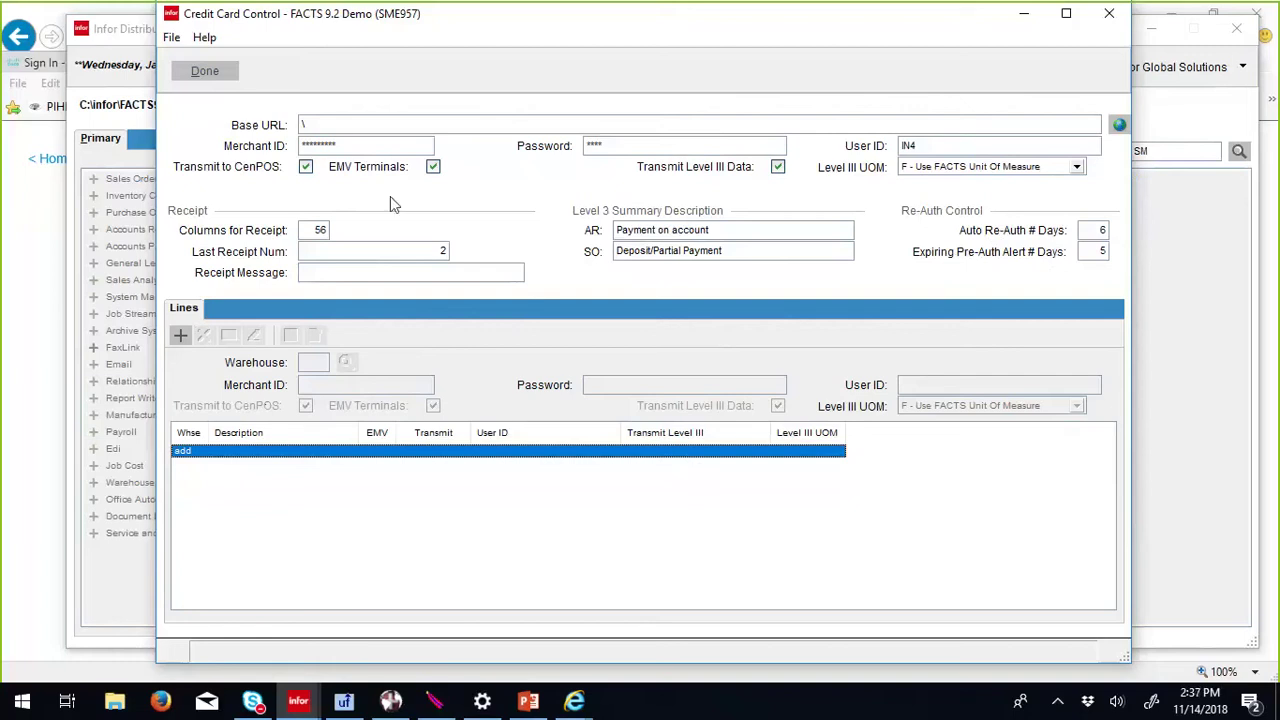
pyautogui.click(218, 74)
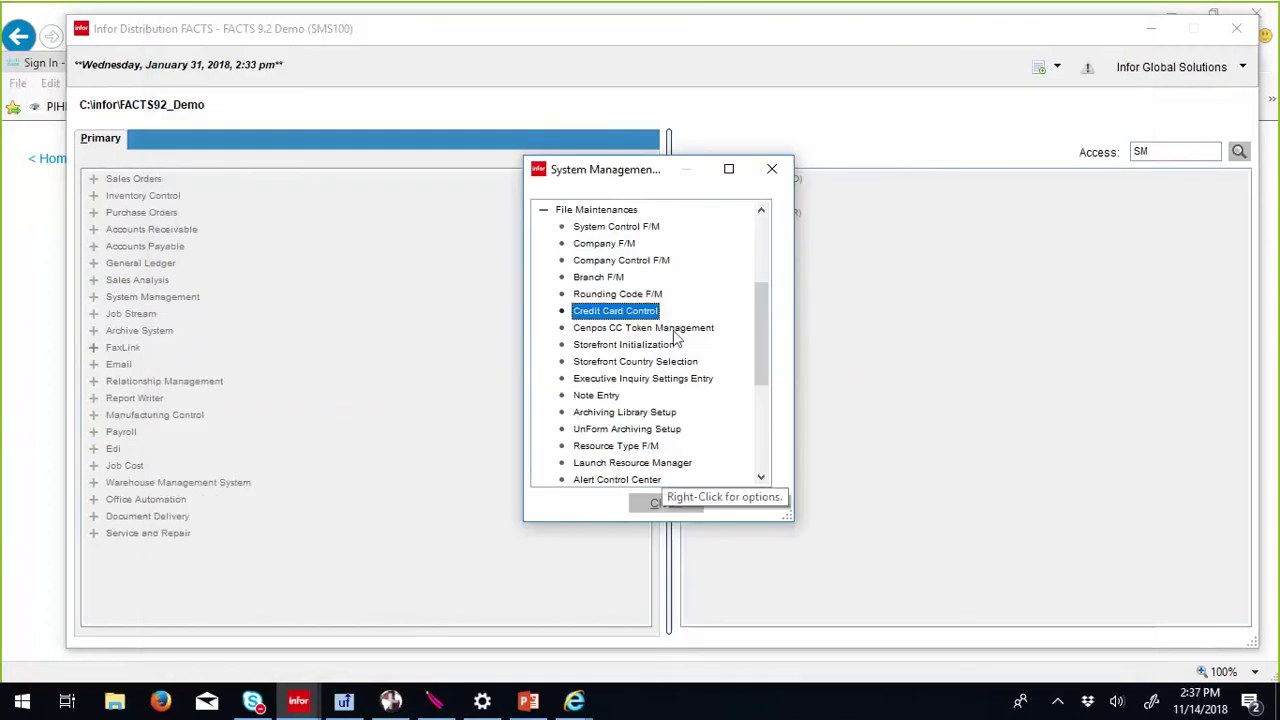
pyautogui.click(664, 504)
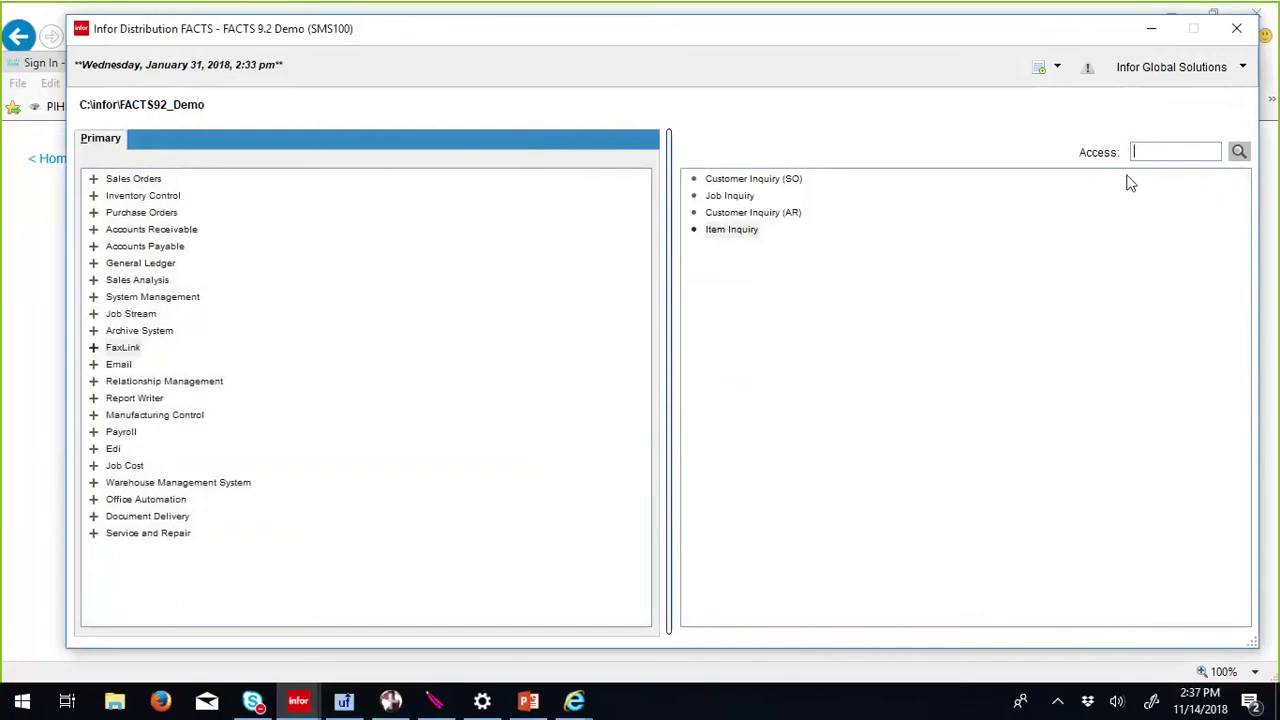
# Step: Open Customer F/M through access code ARF and bring up the Southeastern Industrial Supply record
pyautogui.write('ARF')
pyautogui.press('Return')
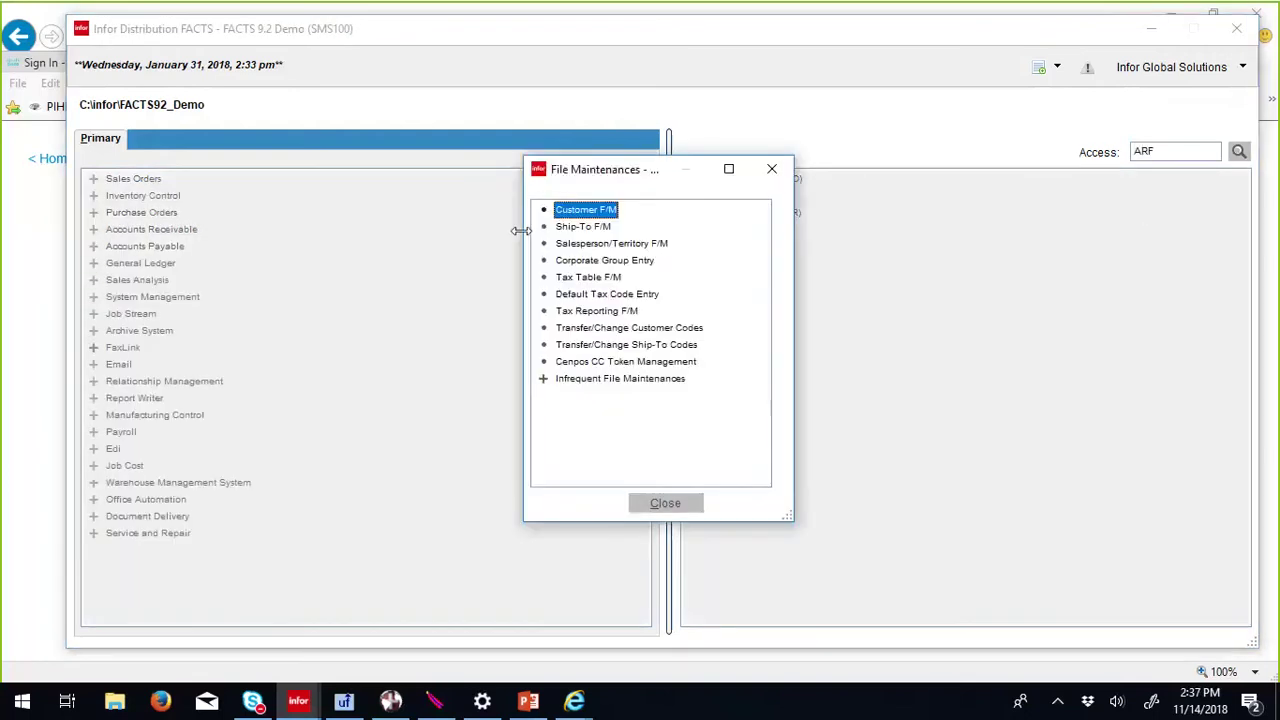
pyautogui.doubleClick(583, 212)
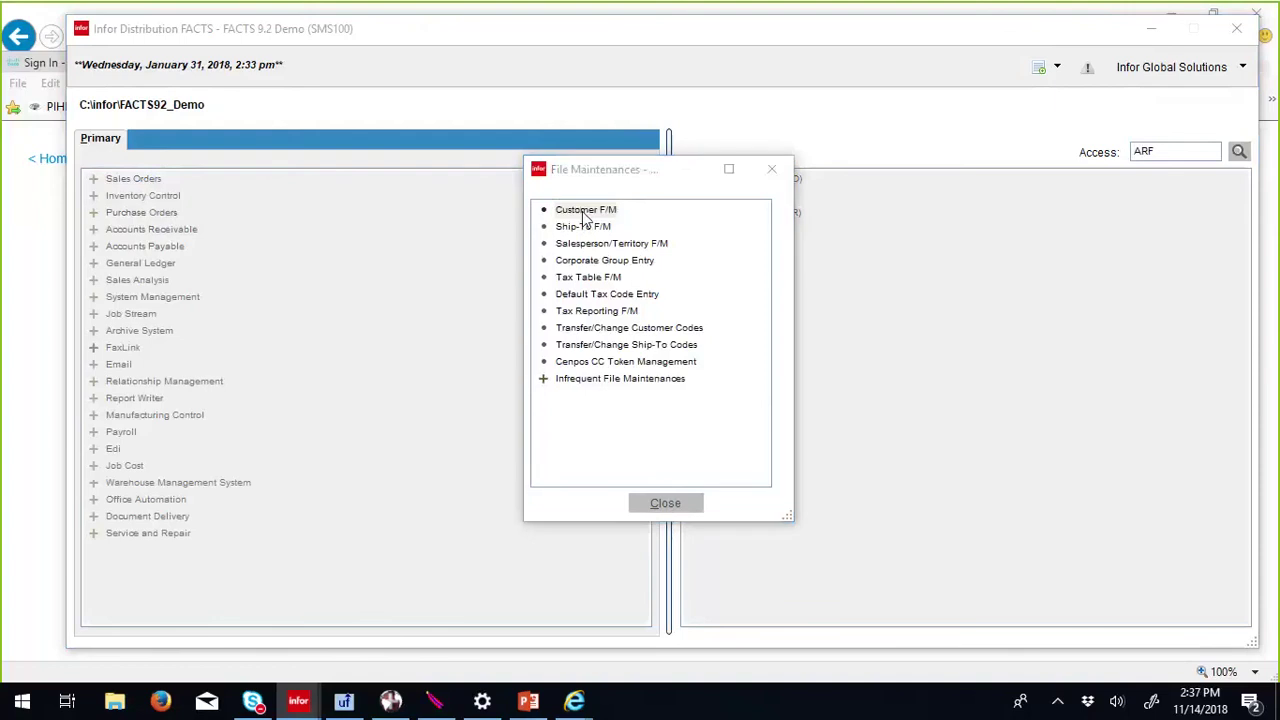
pyautogui.click(671, 158)
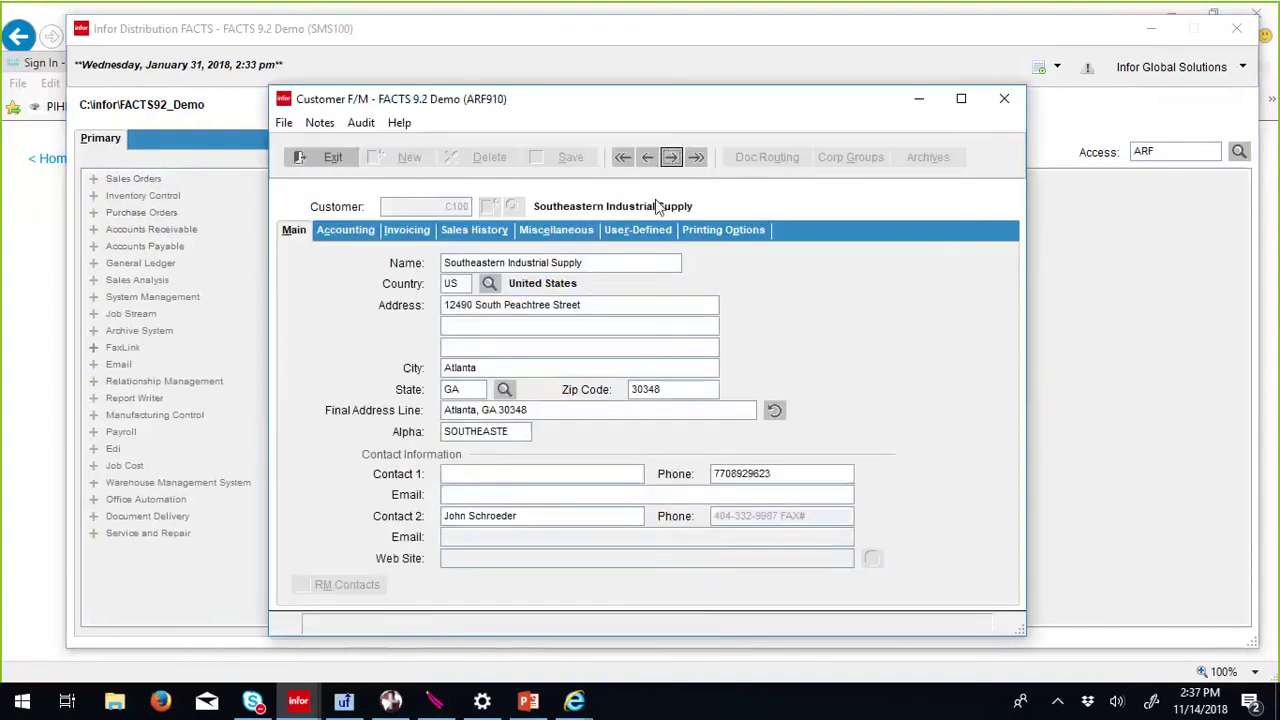
# Step: Check the customer's invoicing options, including CC Token Usage, Auto Re-Auth and API Process Method, and exit Customer F/M and its menu
pyautogui.click(403, 241)
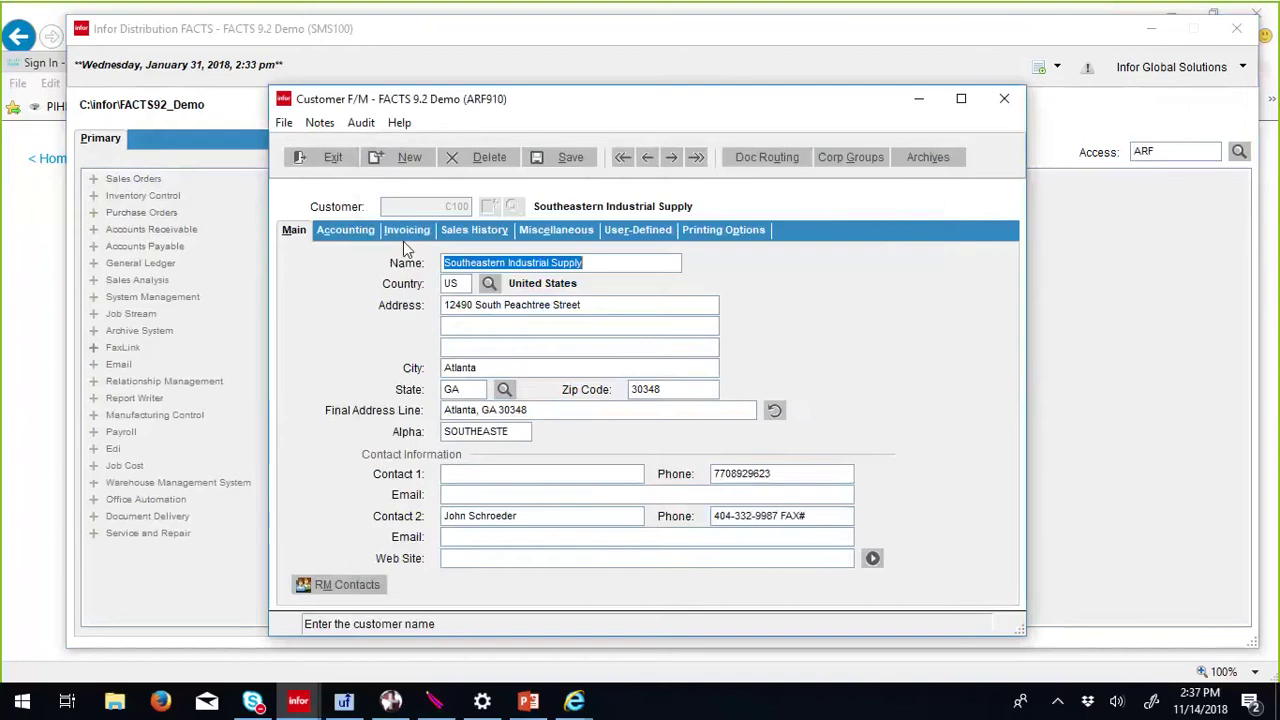
pyautogui.click(406, 230)
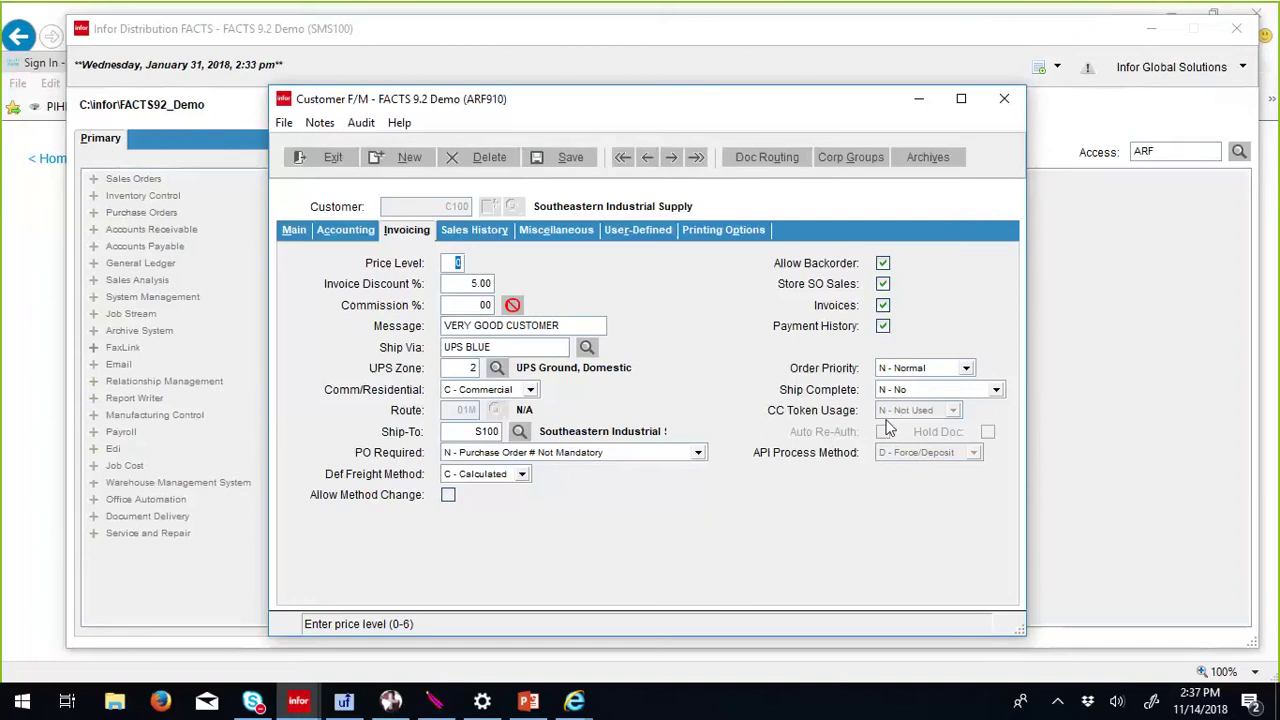
pyautogui.write('0')
pyautogui.click(322, 160)
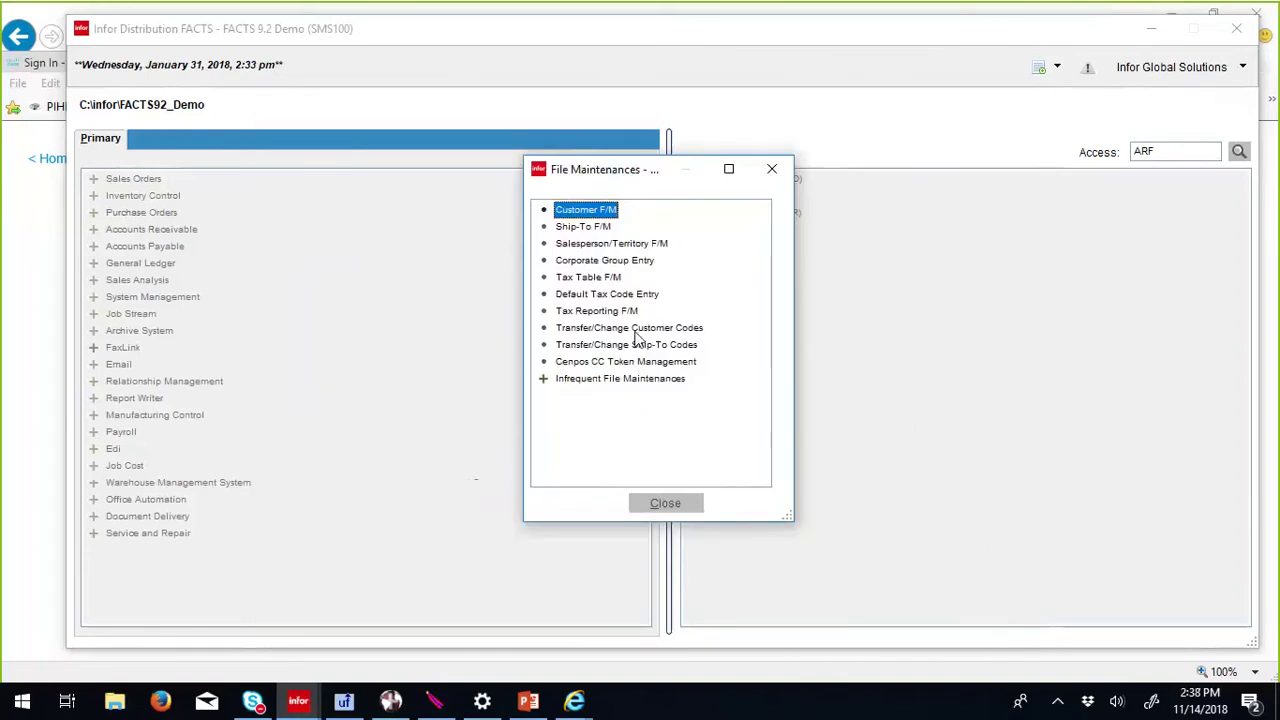
pyautogui.click(665, 504)
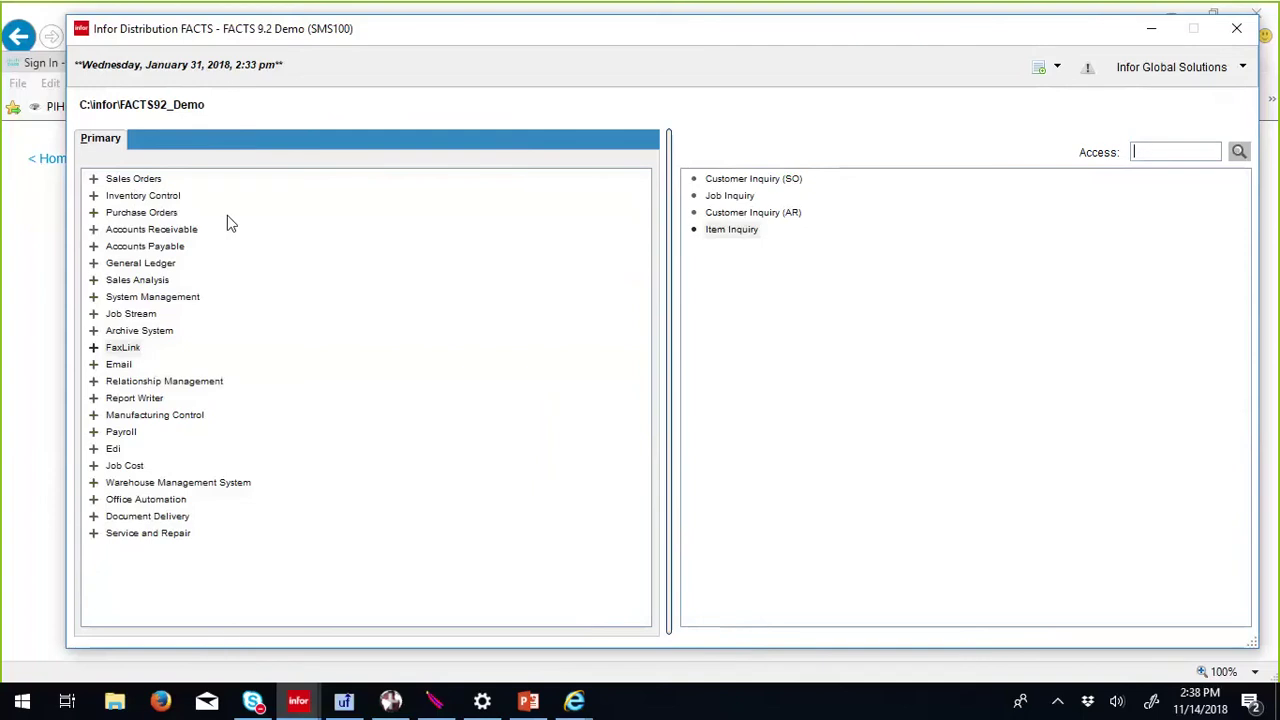
# Step: Open Order Entry under Sales Orders, load the existing Southeastern Industrial Supply order by its document number, and dismiss the important notes
pyautogui.click(151, 178)
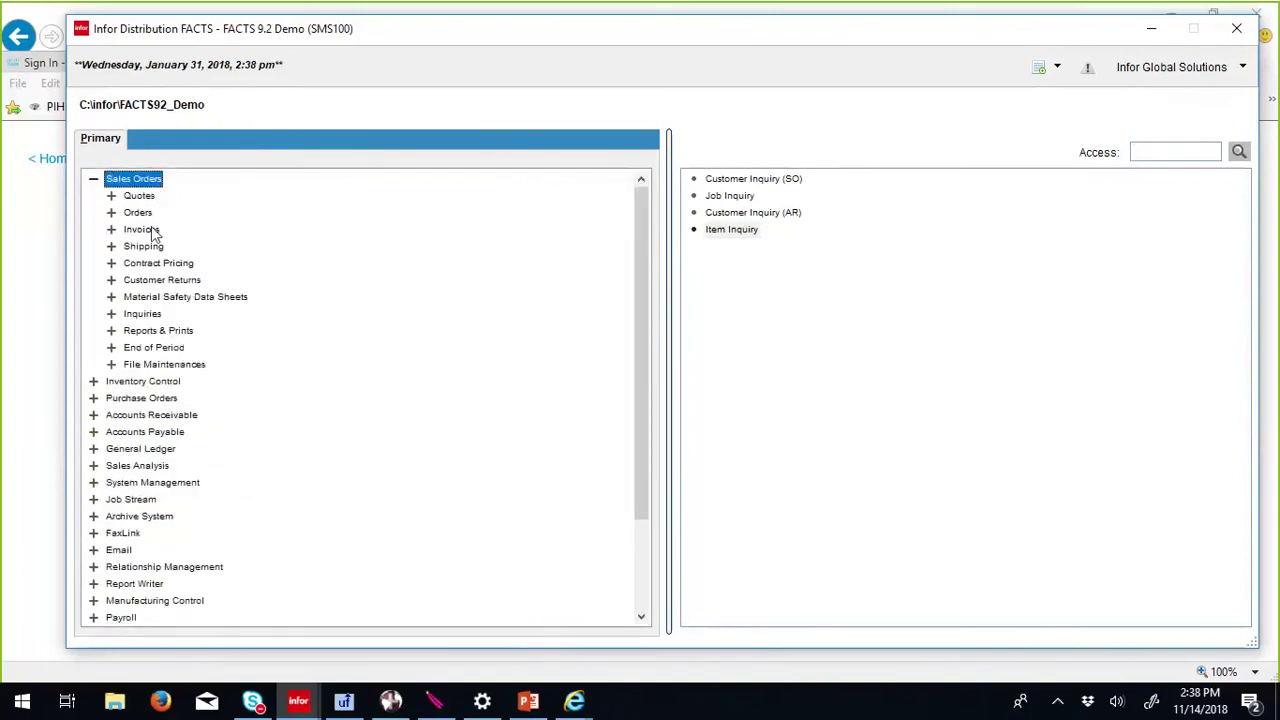
pyautogui.click(140, 213)
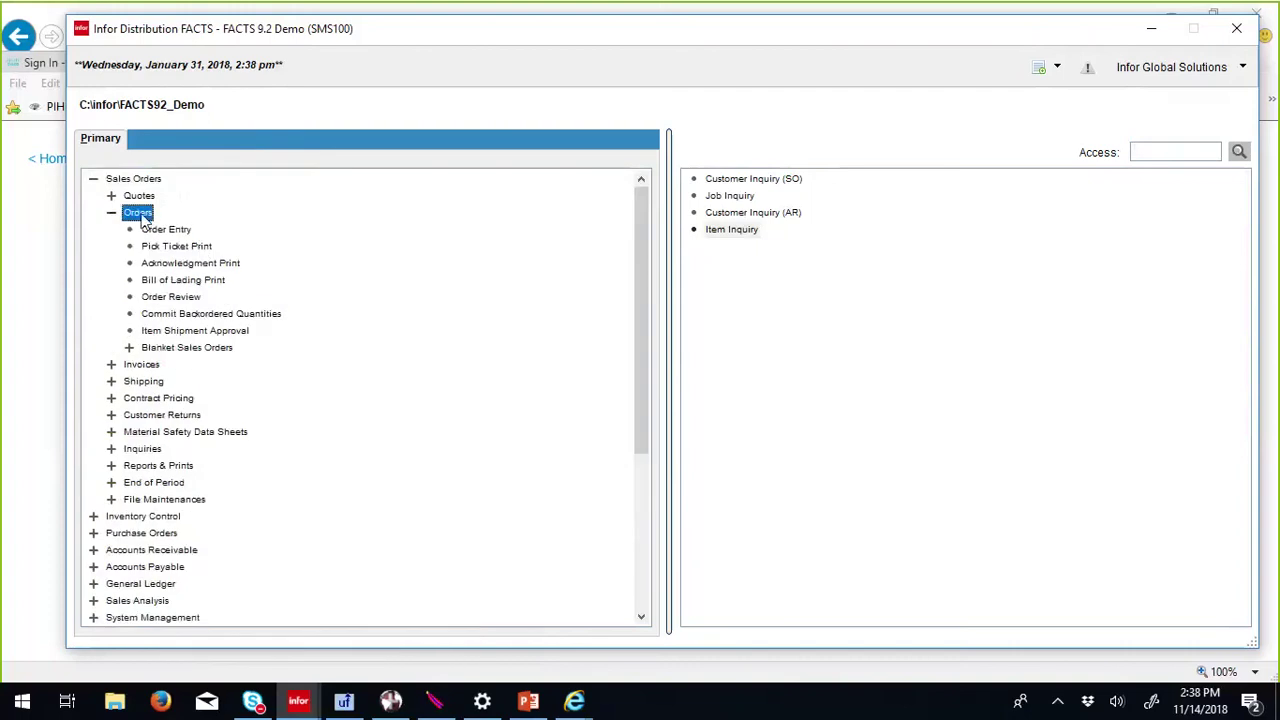
pyautogui.doubleClick(168, 230)
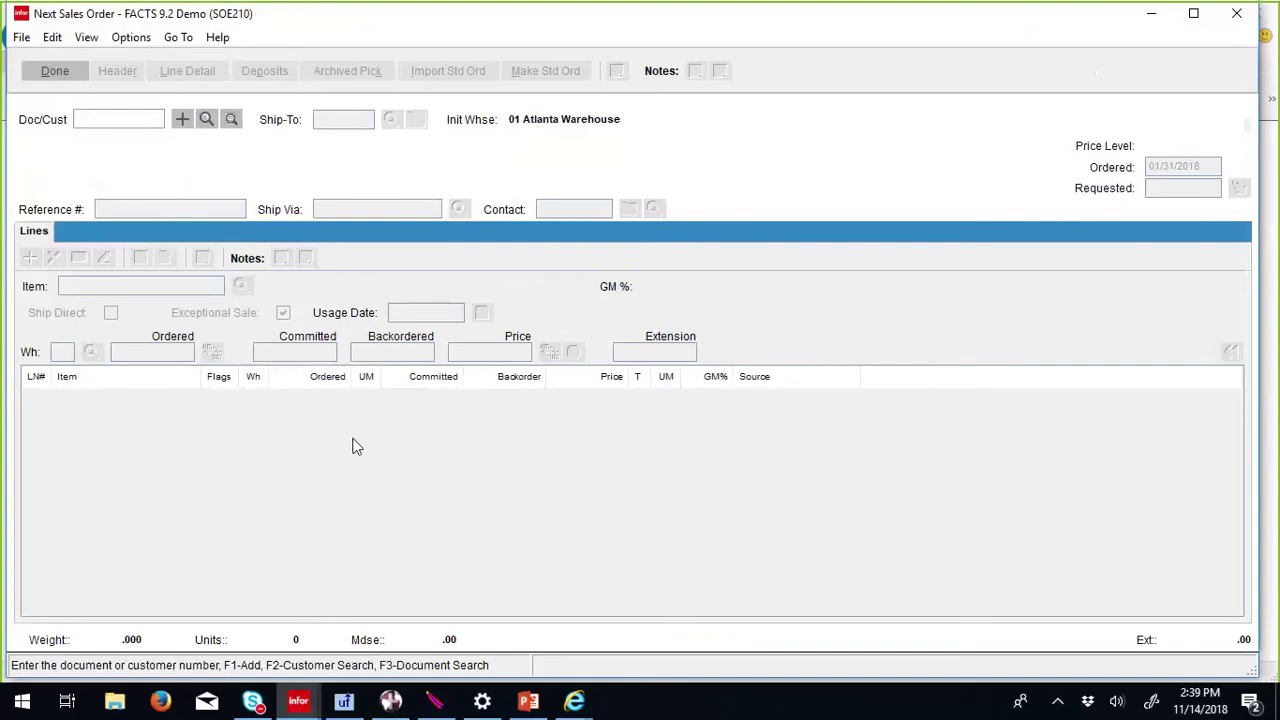
pyautogui.write('584')
pyautogui.press('Return')
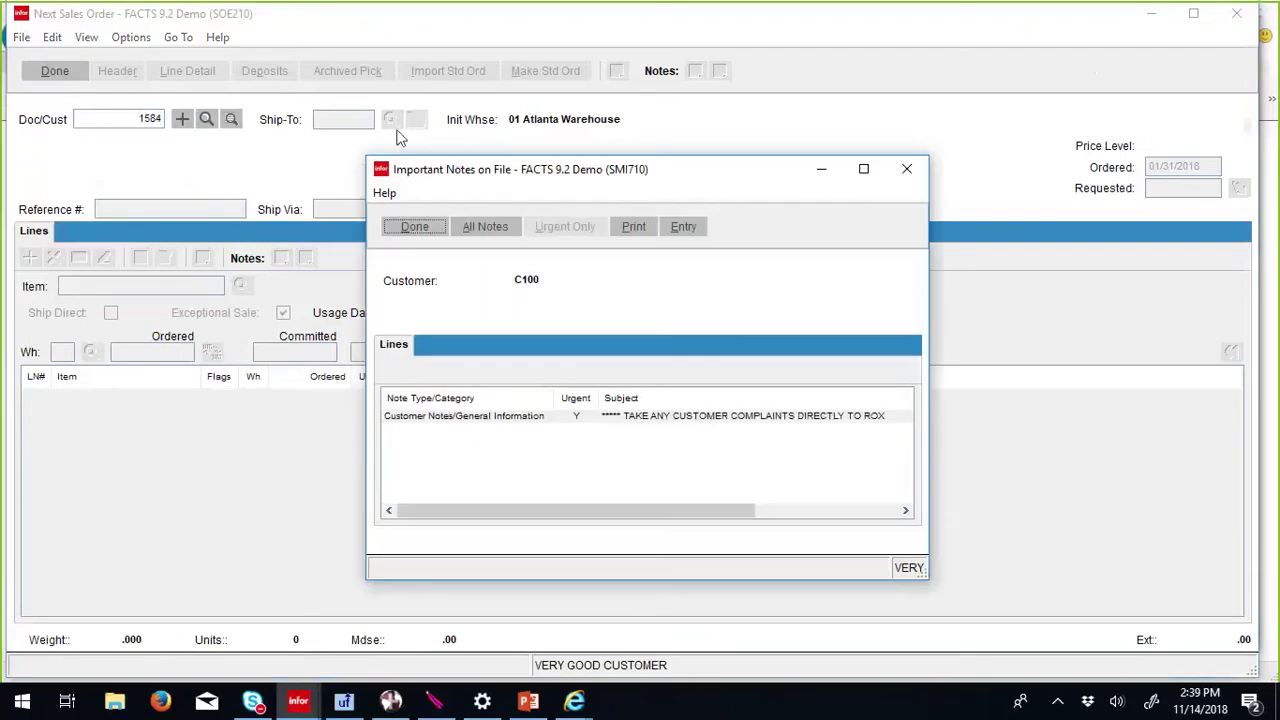
pyautogui.click(437, 228)
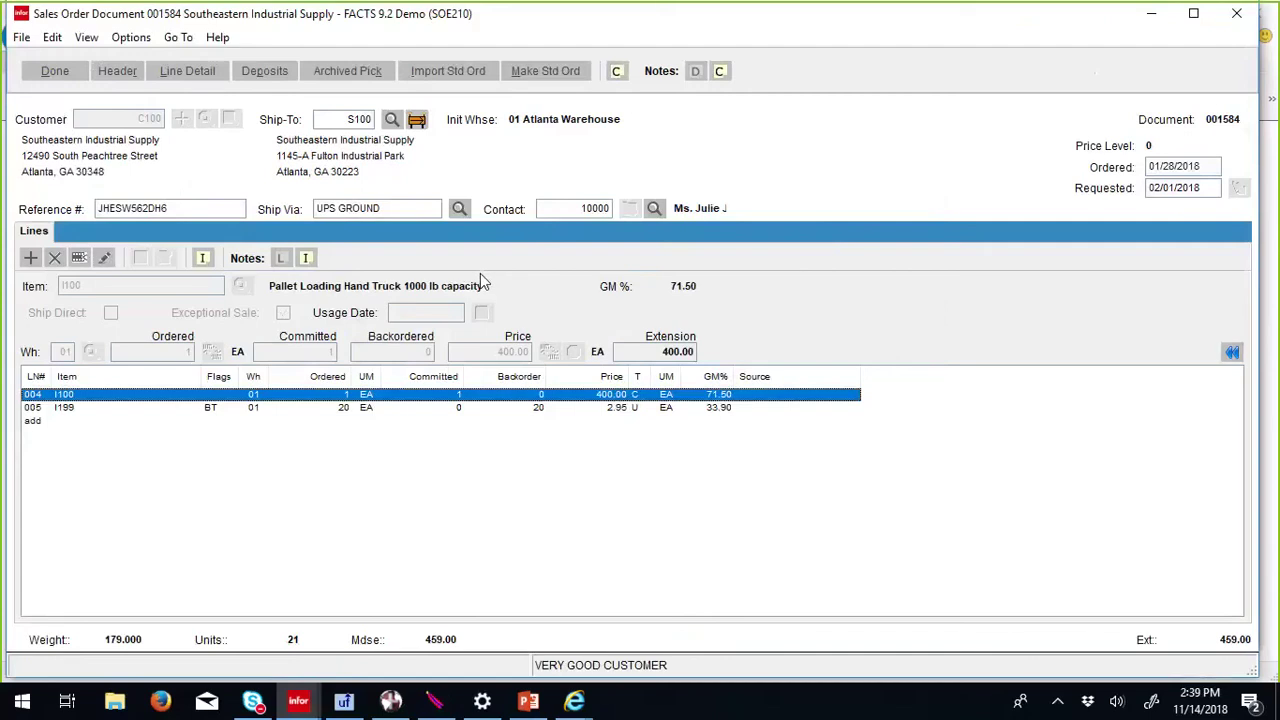
# Step: Review the sales order's Order Status Change History and close it
pyautogui.click(136, 40)
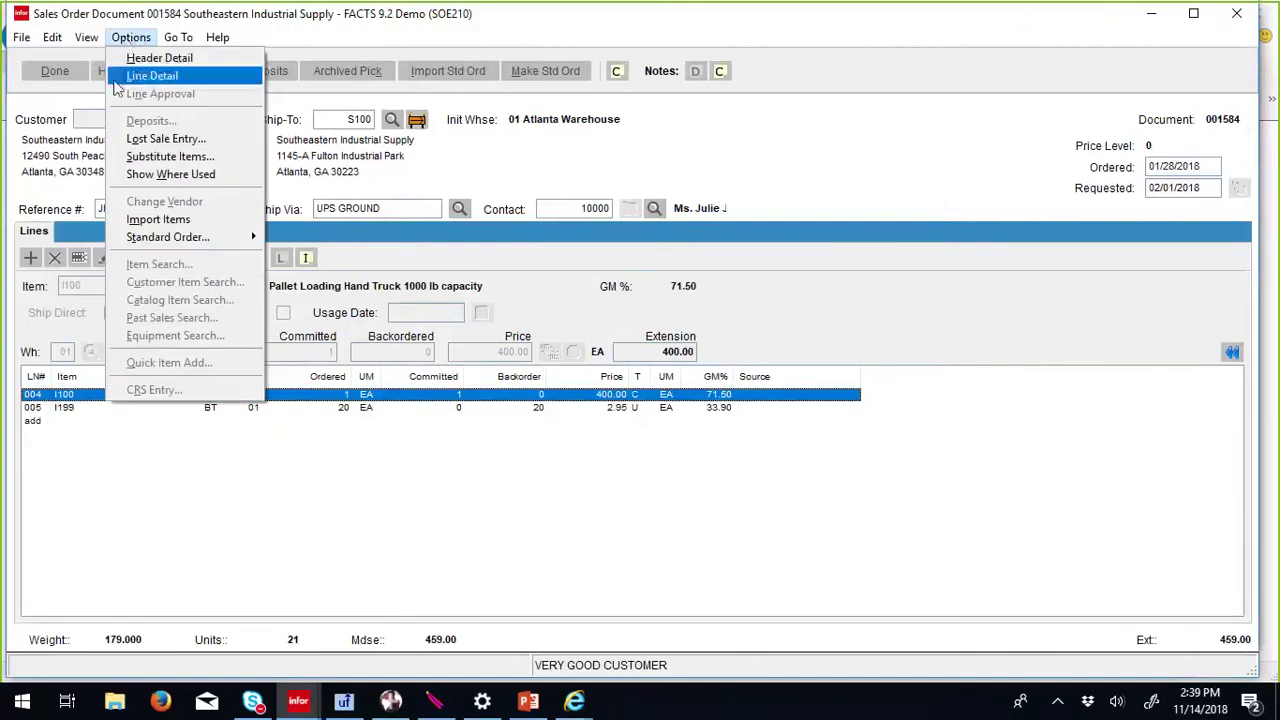
pyautogui.click(86, 40)
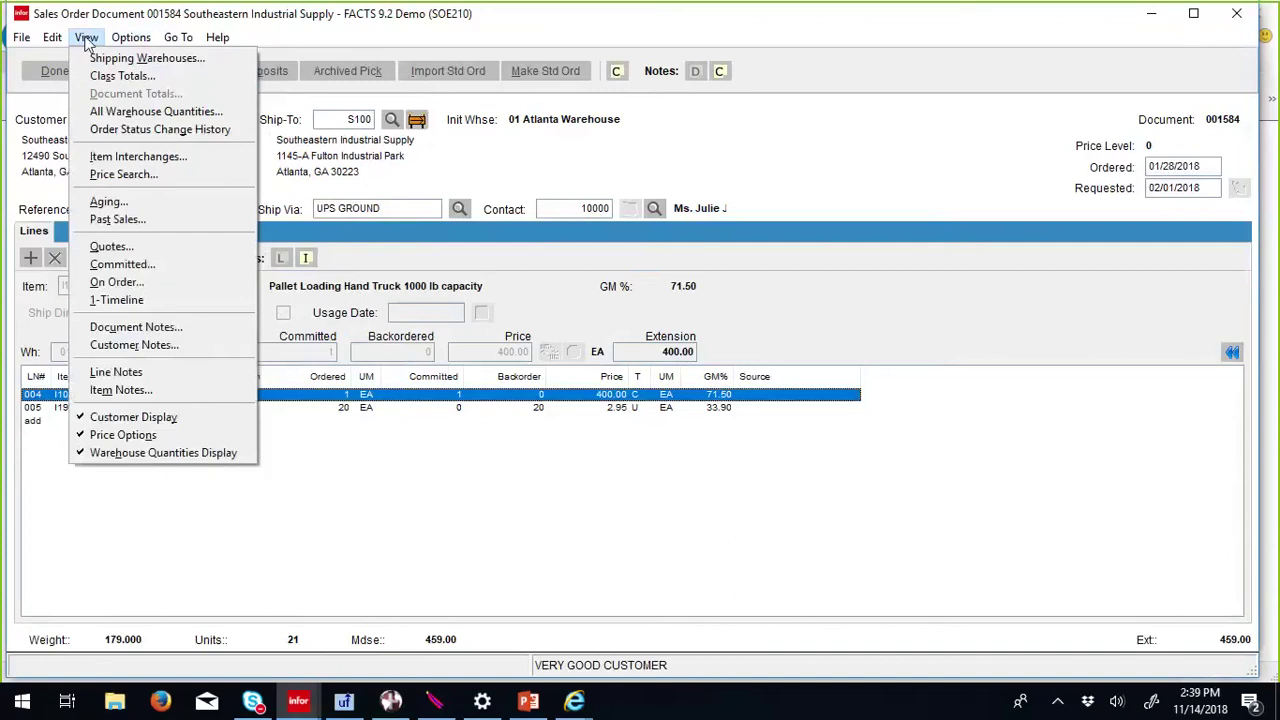
pyautogui.click(120, 131)
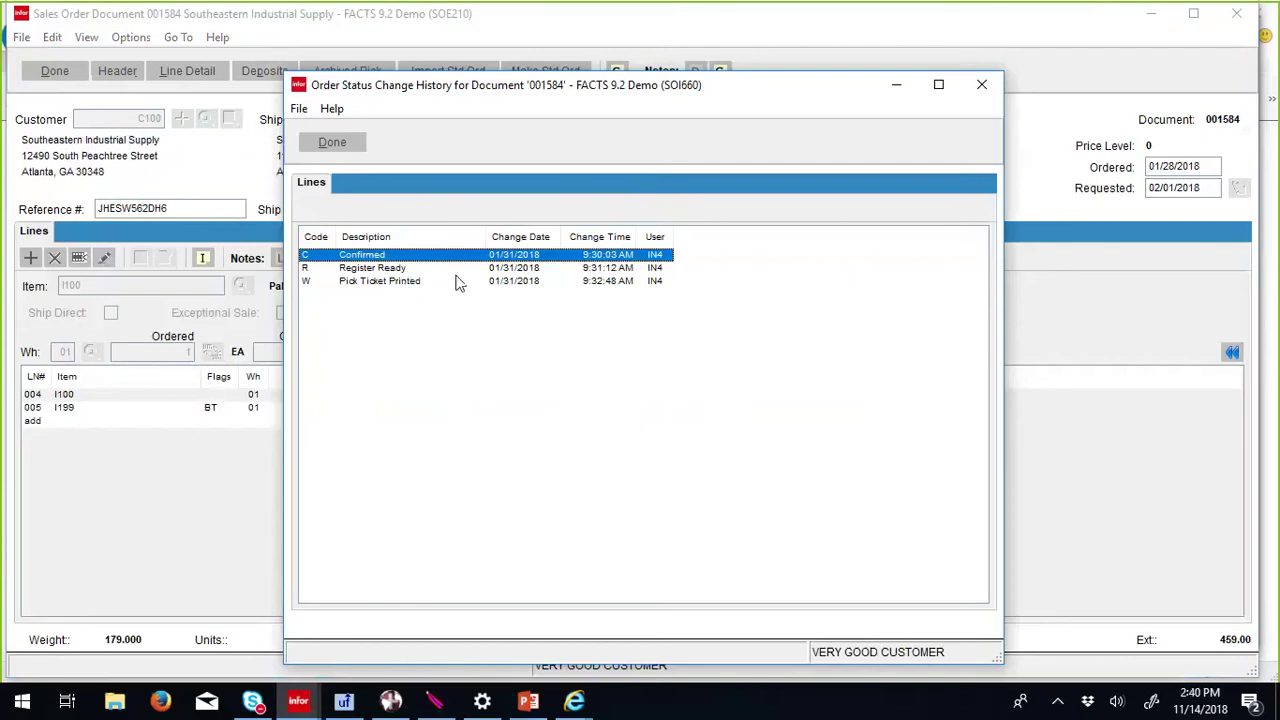
pyautogui.click(347, 145)
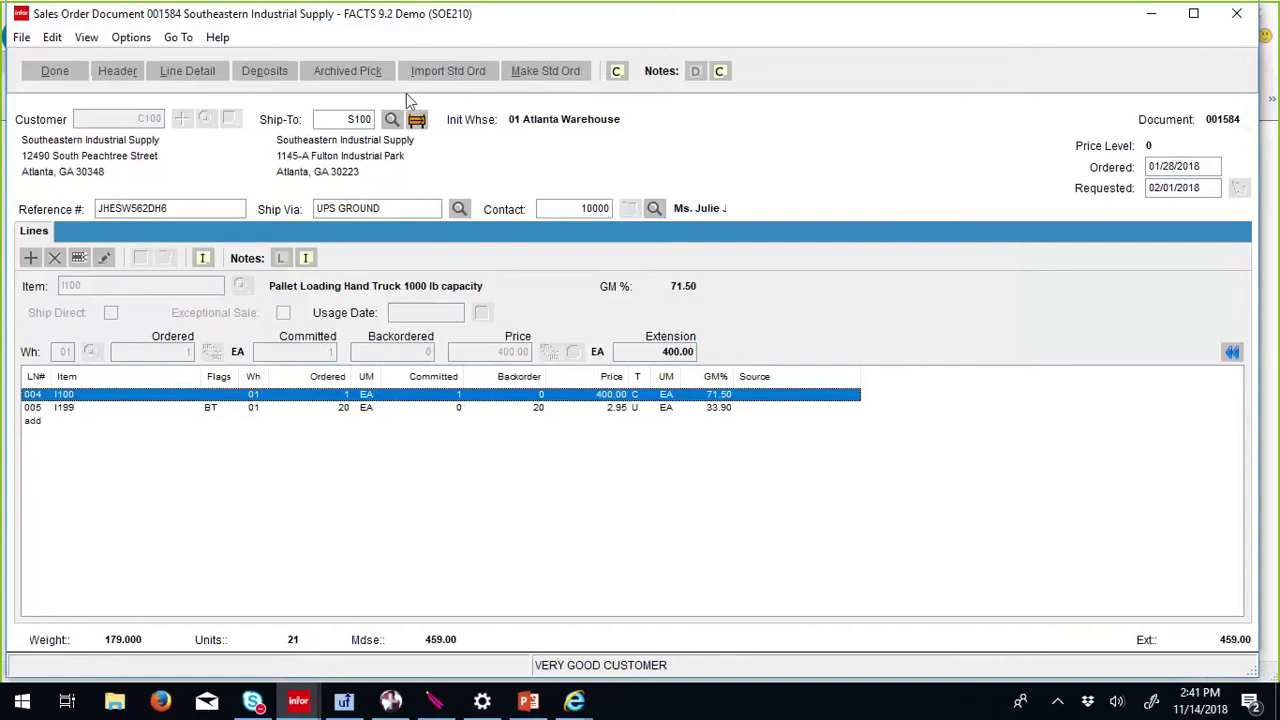
# Step: Request making a standard order but decline replacing the existing one, and import the customer's standard order into the document
pyautogui.click(540, 73)
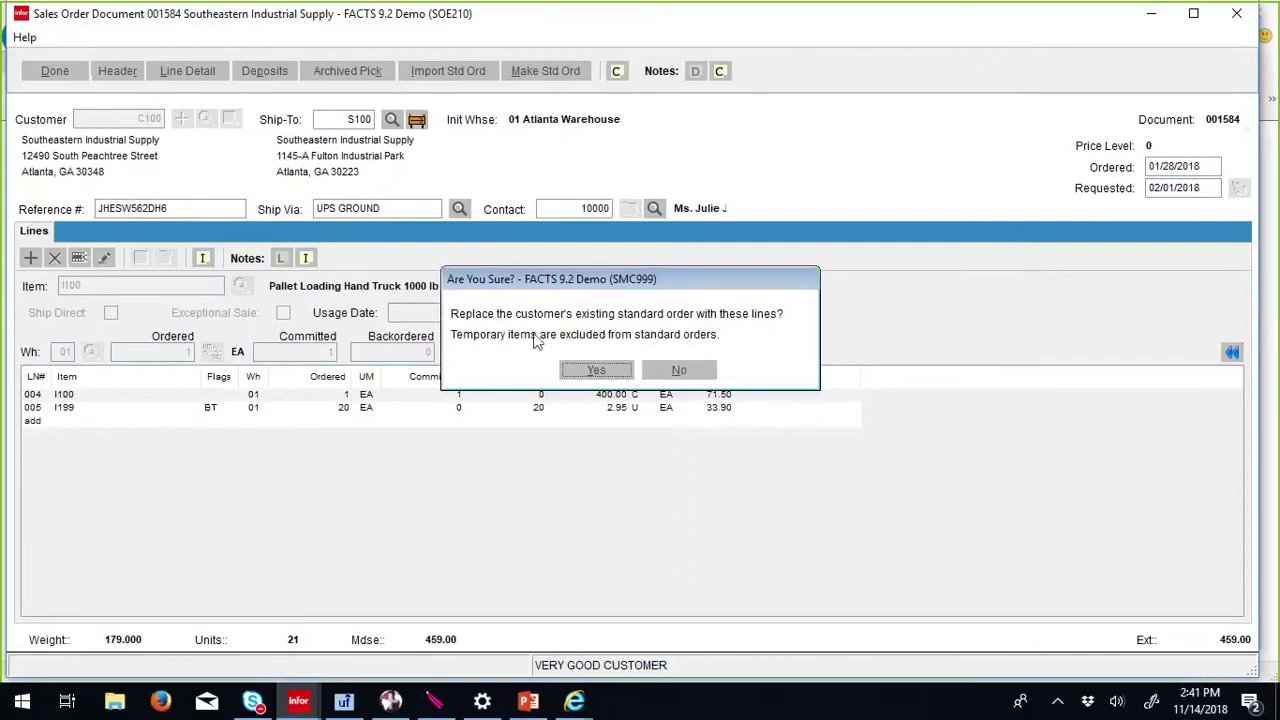
pyautogui.click(682, 371)
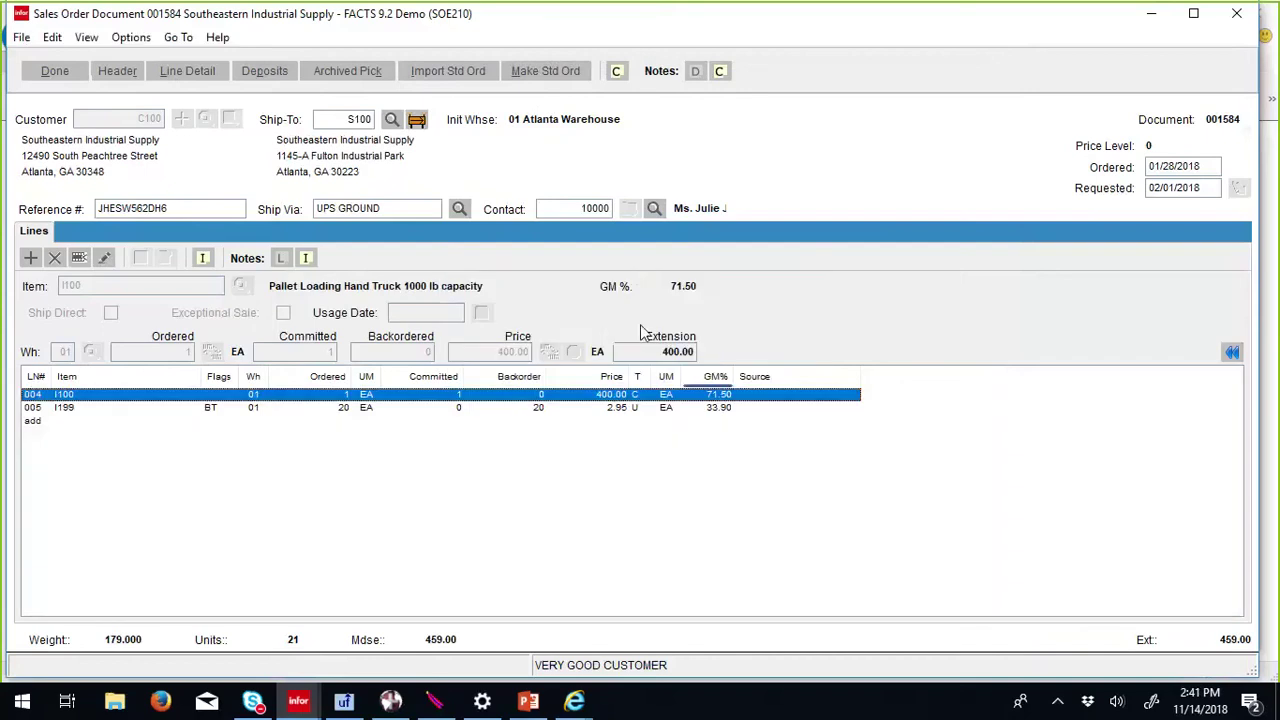
pyautogui.click(452, 76)
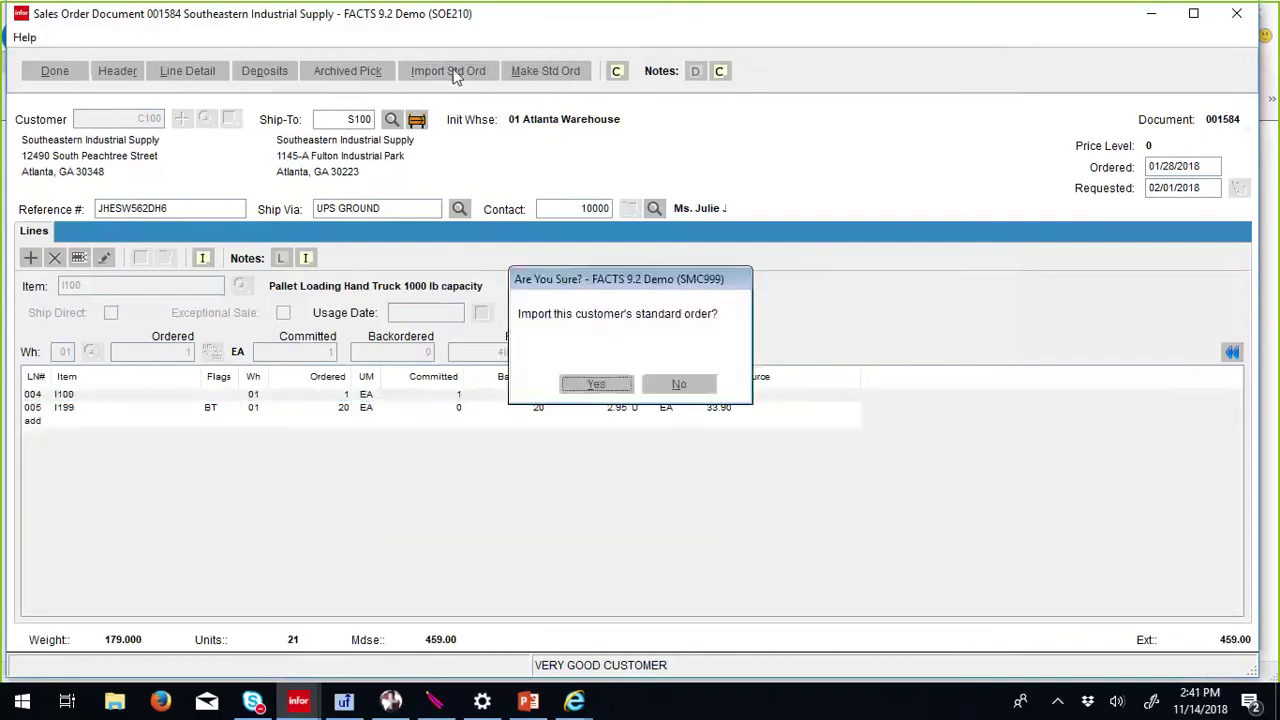
pyautogui.click(597, 386)
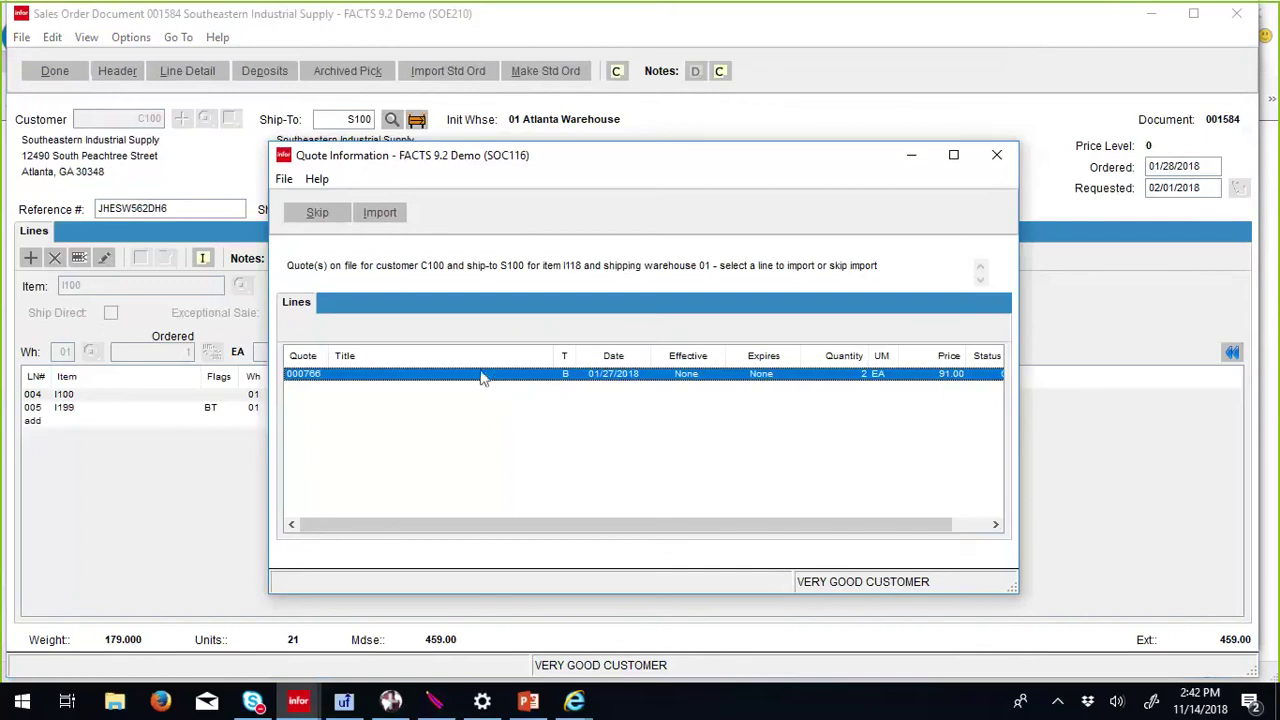
# Step: Skip the quote for item I118 and create a suggested PO with Georgia Shipping Equip. Co., leaving the warehouse out of the reprint file
pyautogui.click(317, 212)
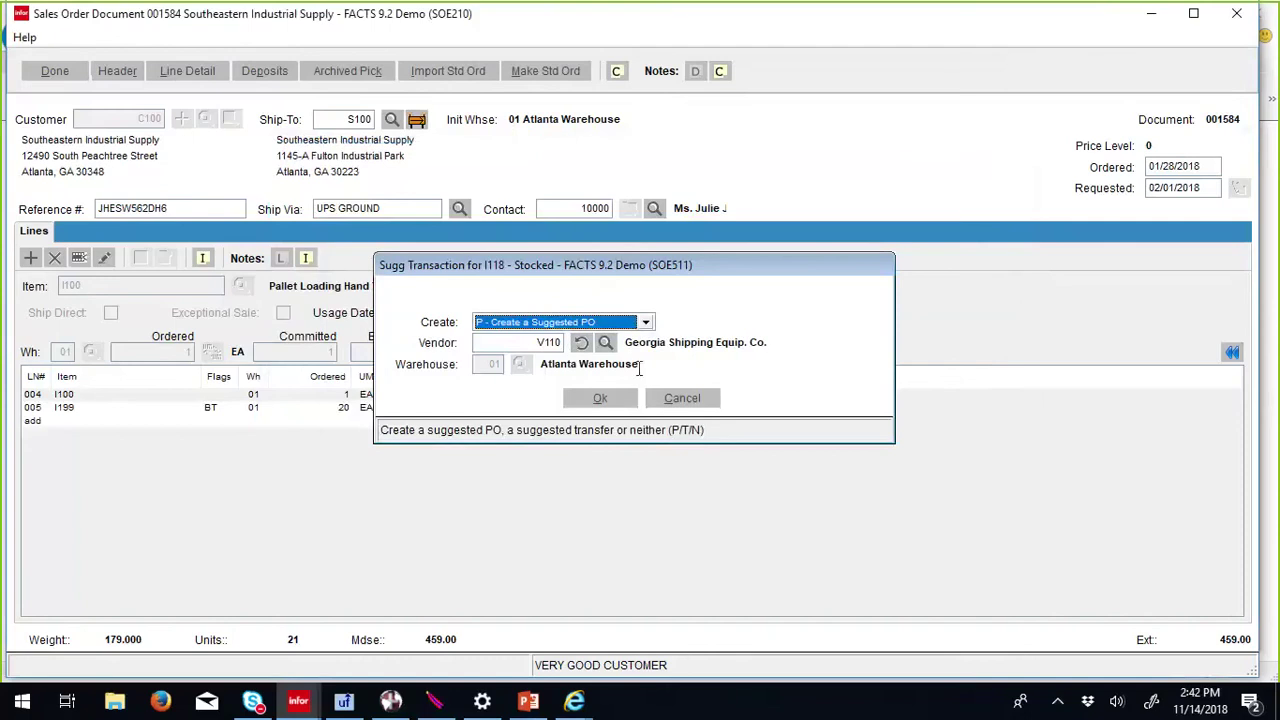
pyautogui.click(614, 401)
pyautogui.click(640, 382)
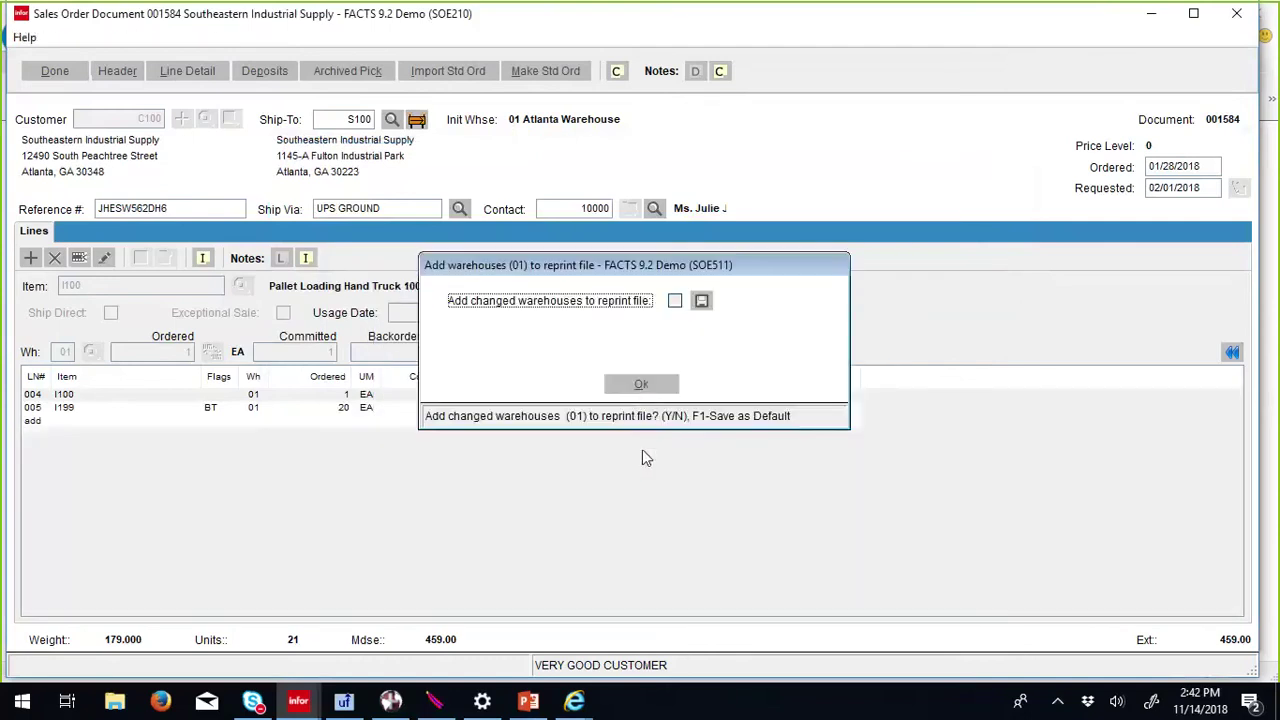
pyautogui.click(642, 382)
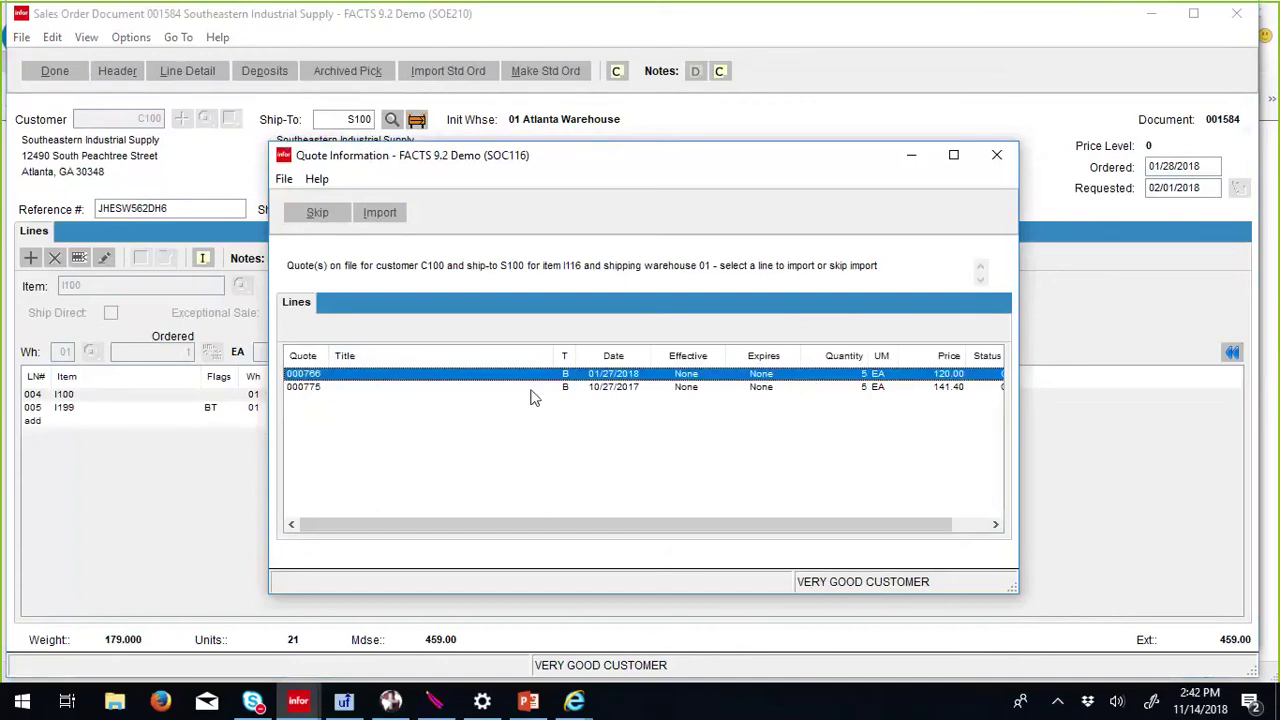
# Step: Import the 01/27/2018 quote for item I116 and create a suggested PO with General Industrial MFG, leaving the warehouse out of the reprint file
pyautogui.click(380, 214)
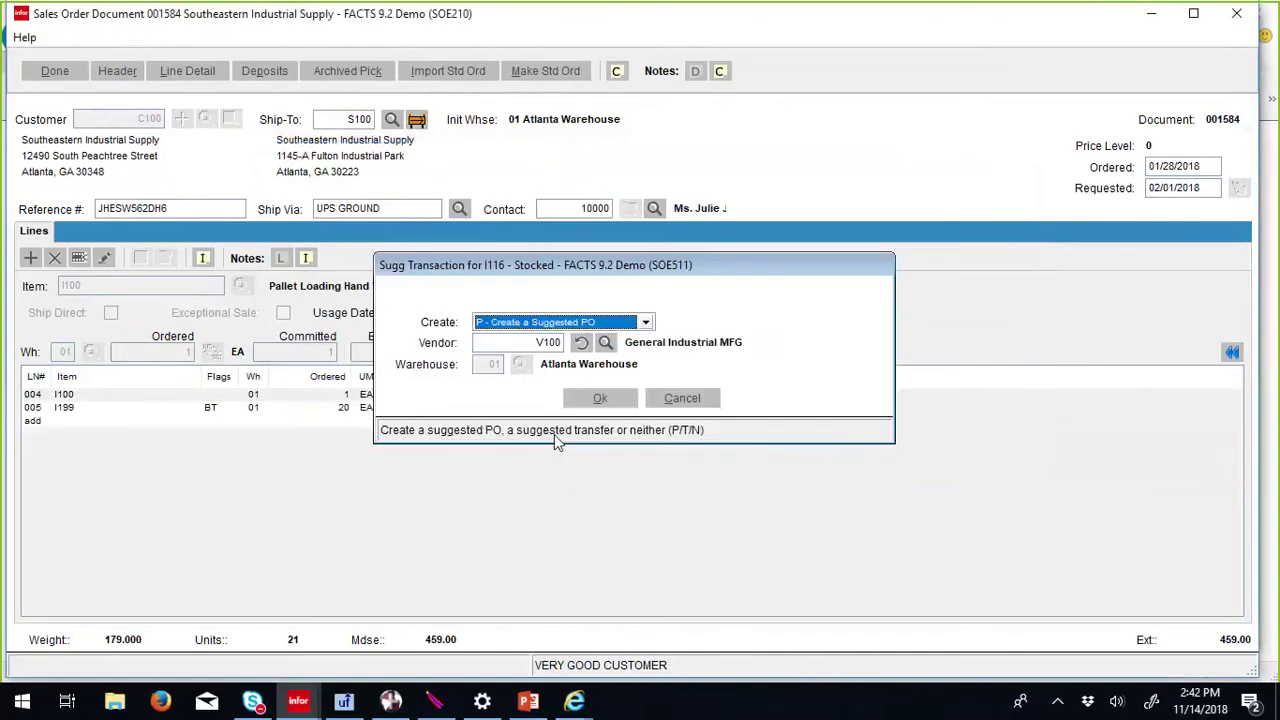
pyautogui.click(616, 406)
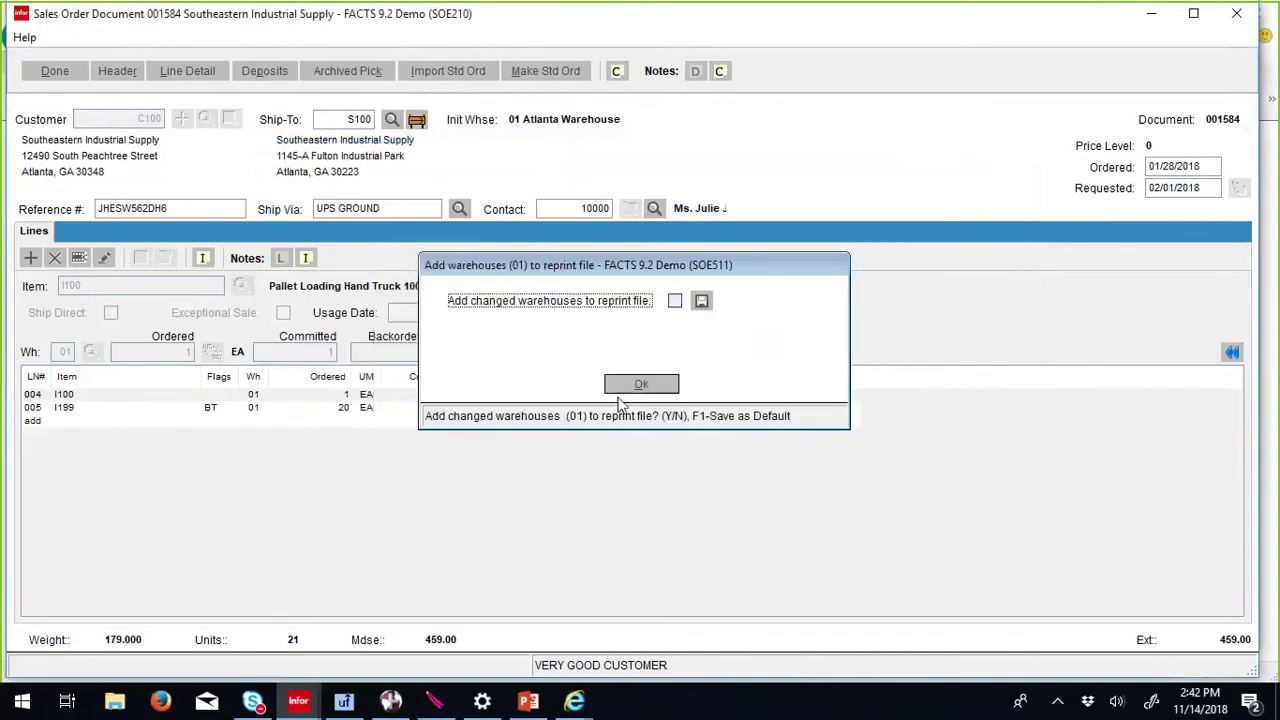
pyautogui.click(617, 390)
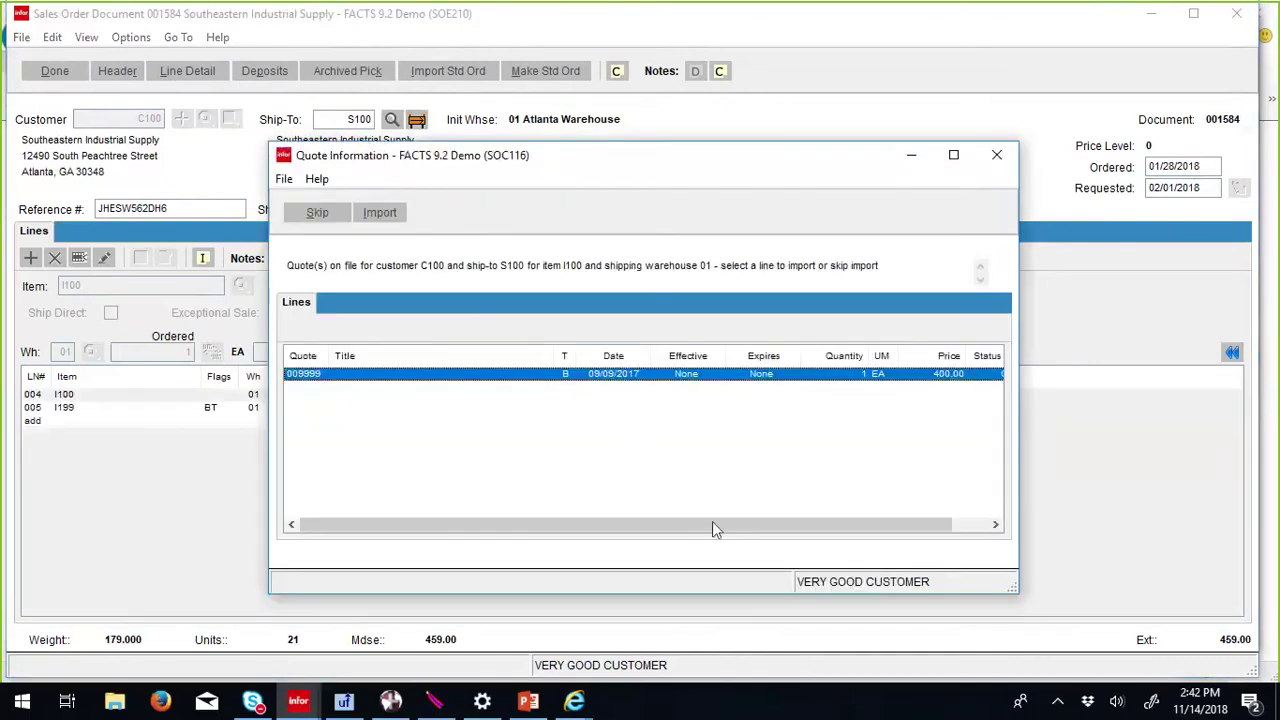
# Step: Import the quote for item I100 with its line note, and create a suggested PO for I101 with Warehouse Equipment Unlimited
pyautogui.click(380, 212)
pyautogui.press('Return')
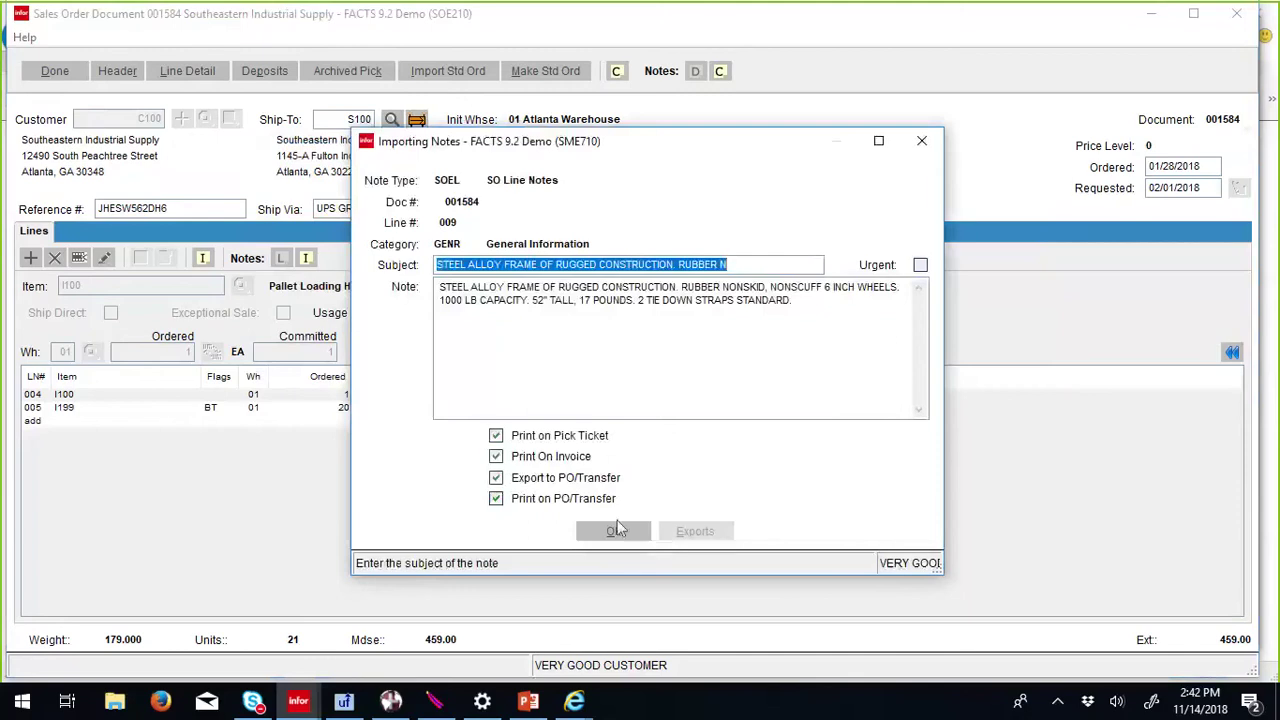
pyautogui.click(613, 531)
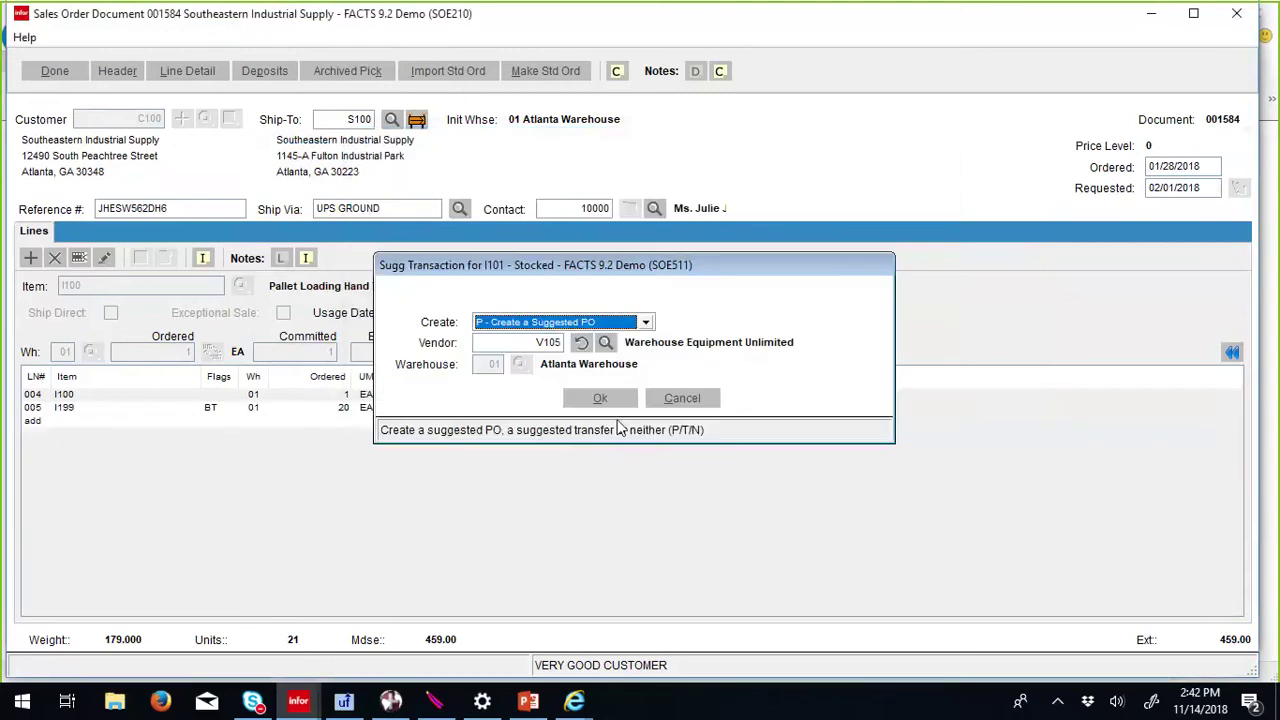
pyautogui.click(601, 400)
pyautogui.click(638, 384)
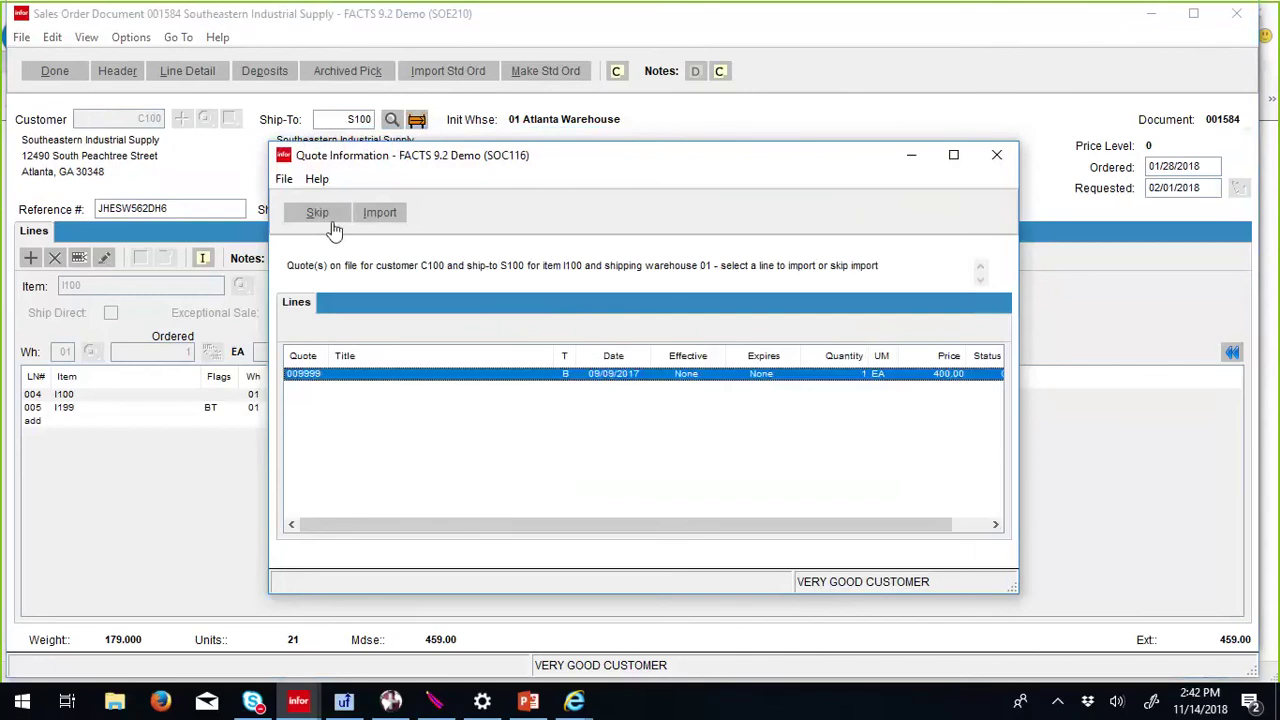
# Step: Skip the quote for the second I100 line, leave the warehouse out of the reprint file, and accept the imported line note
pyautogui.click(340, 214)
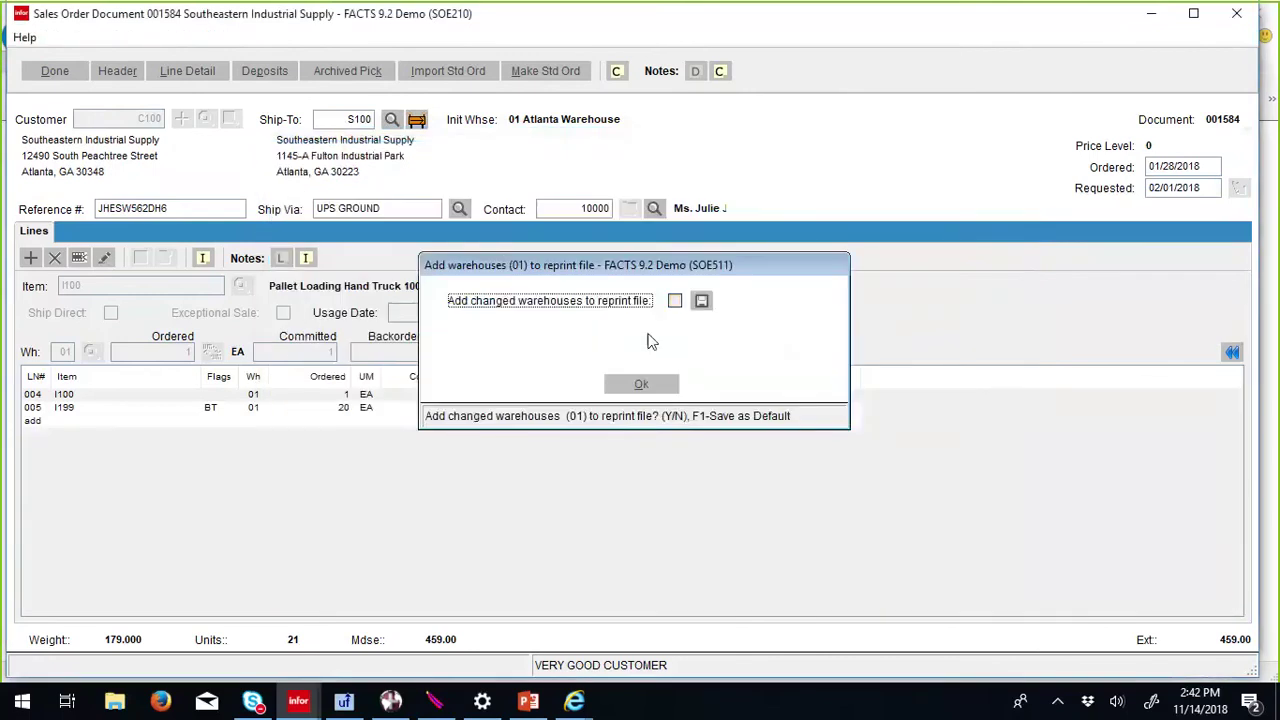
pyautogui.click(632, 385)
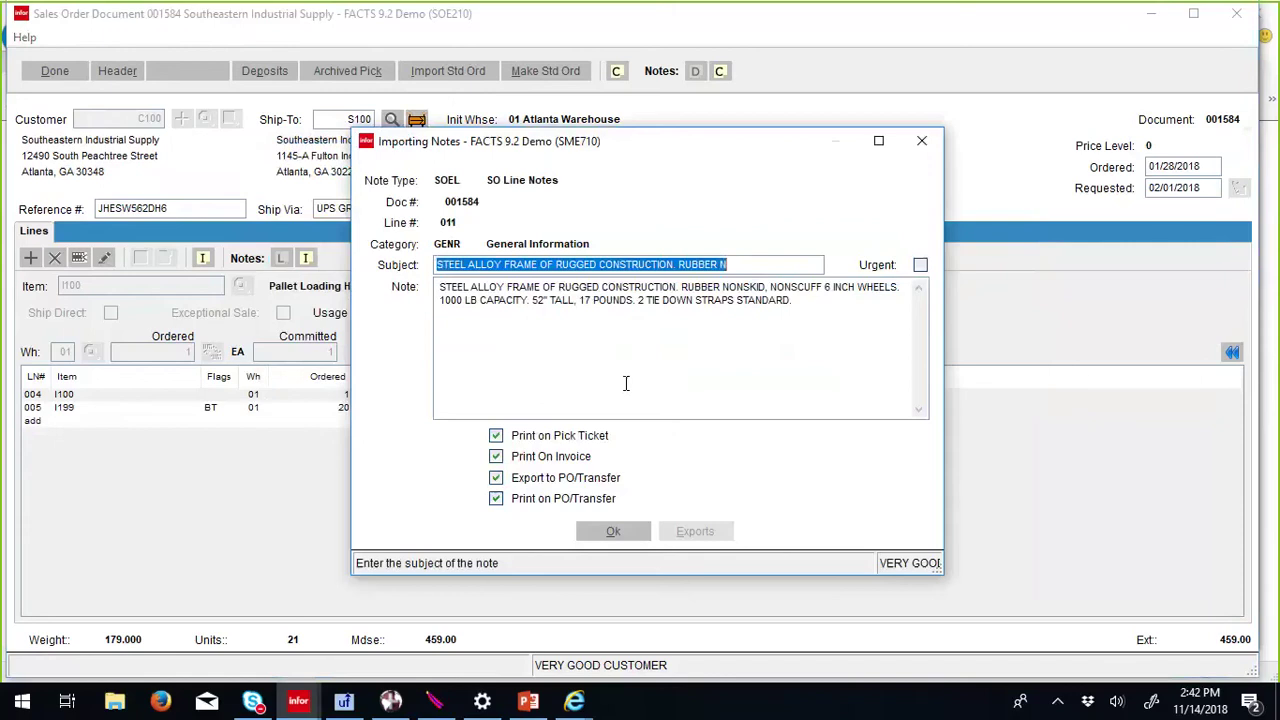
pyautogui.click(627, 531)
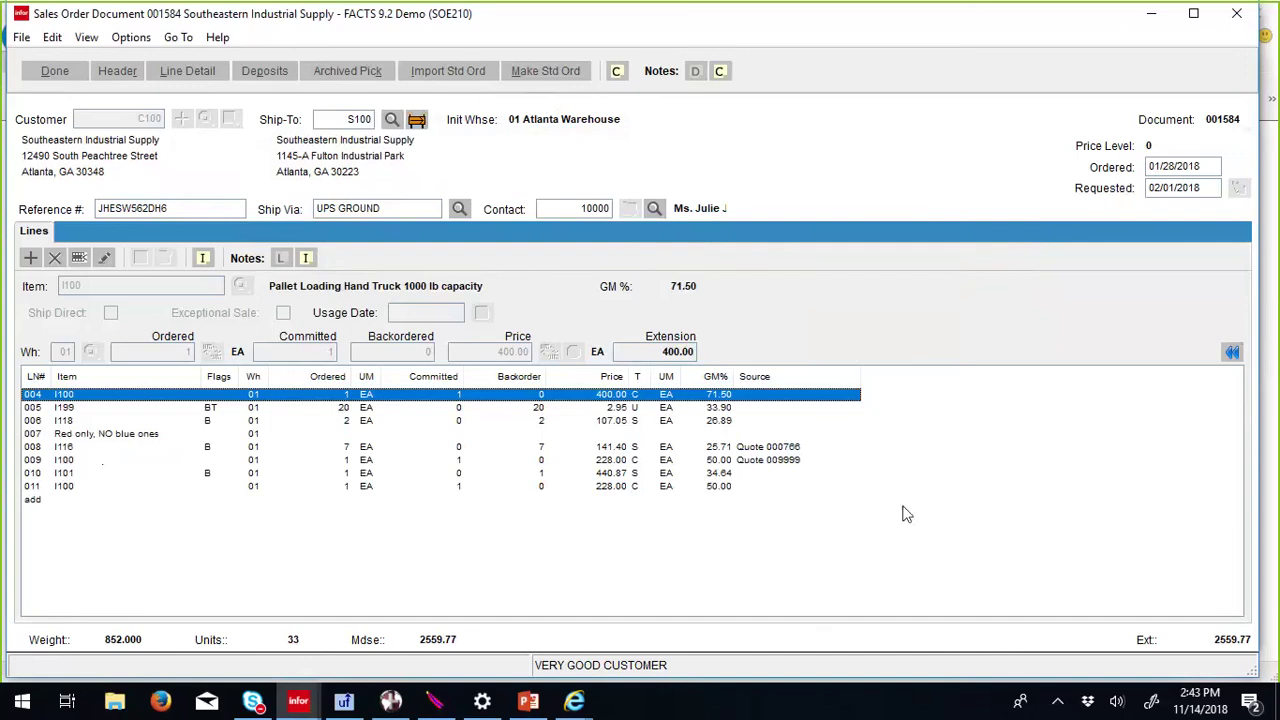
# Step: Show the item pad's Prior Purchases and add item I112, Portable Waste Container, to the order without adding the warehouse to the reprint file
pyautogui.click(1231, 354)
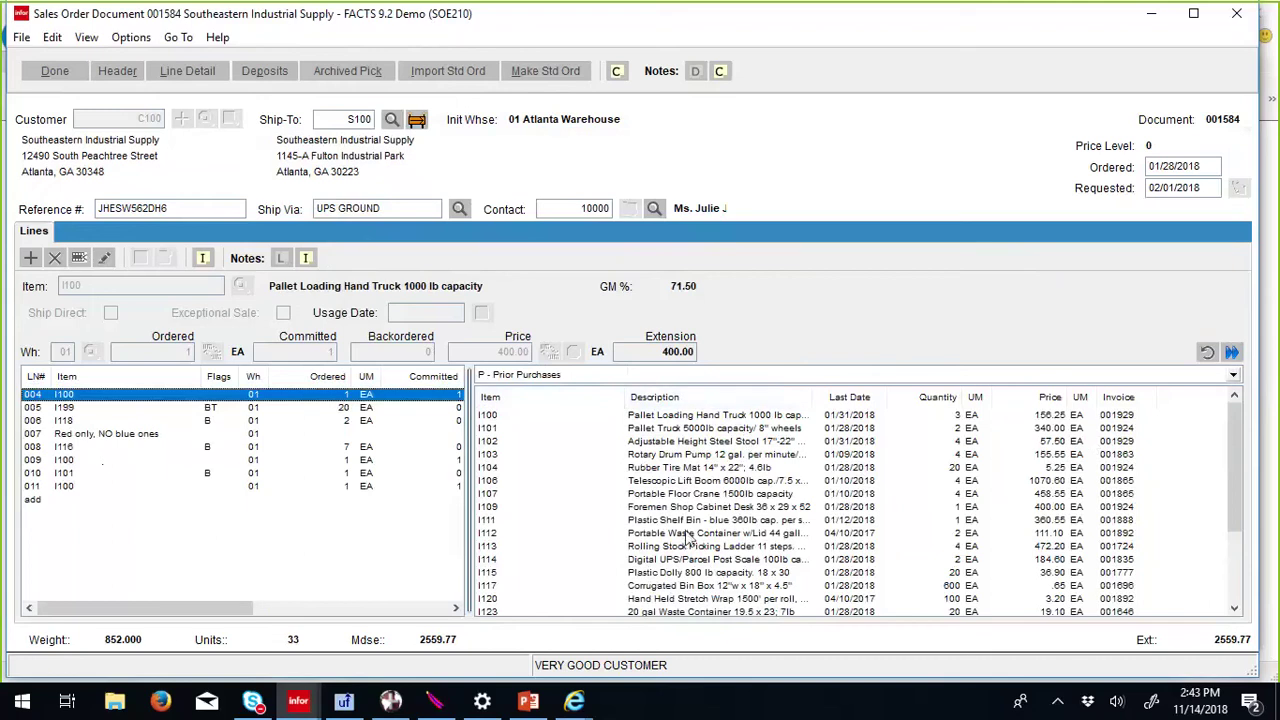
pyautogui.moveTo(680, 540); pyautogui.dragTo(343, 530)
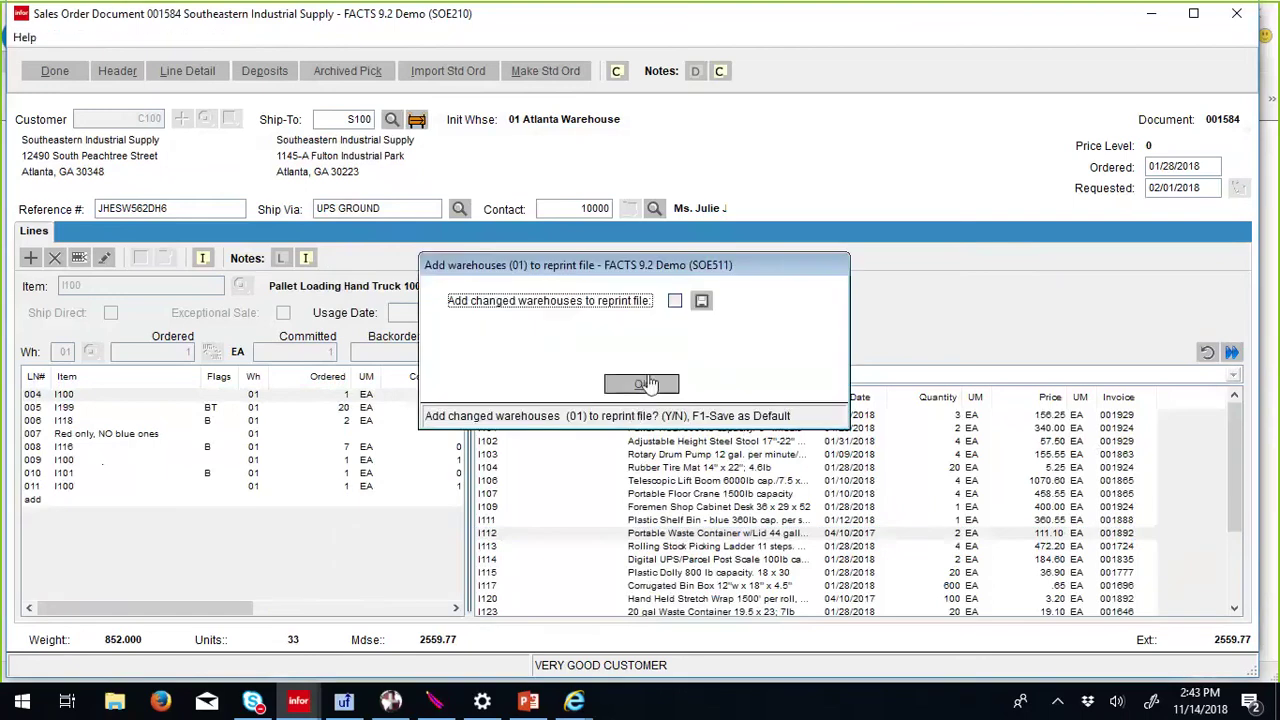
pyautogui.click(630, 388)
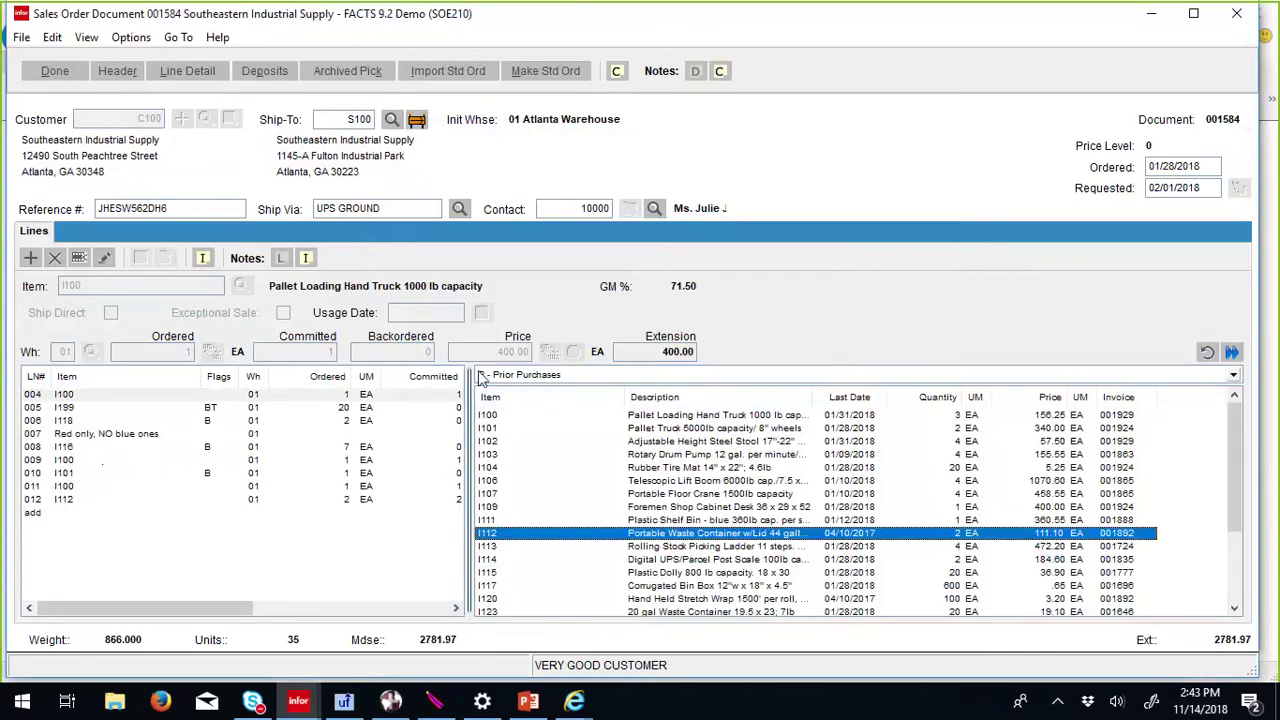
# Step: Add the Plastic Pallet item I127 from Prior Purchases to the order and create a suggested PO with World Materials Handling Co
pyautogui.moveTo(1232, 458); pyautogui.dragTo(1238, 548)
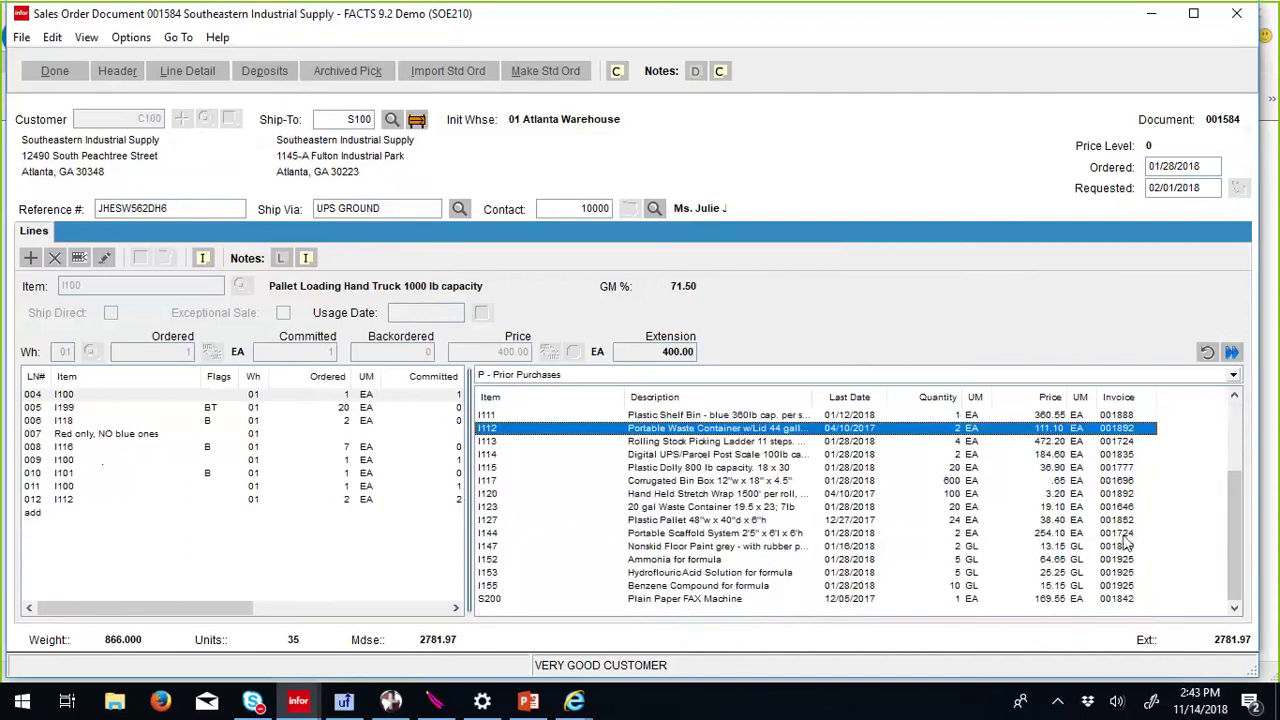
pyautogui.click(665, 522)
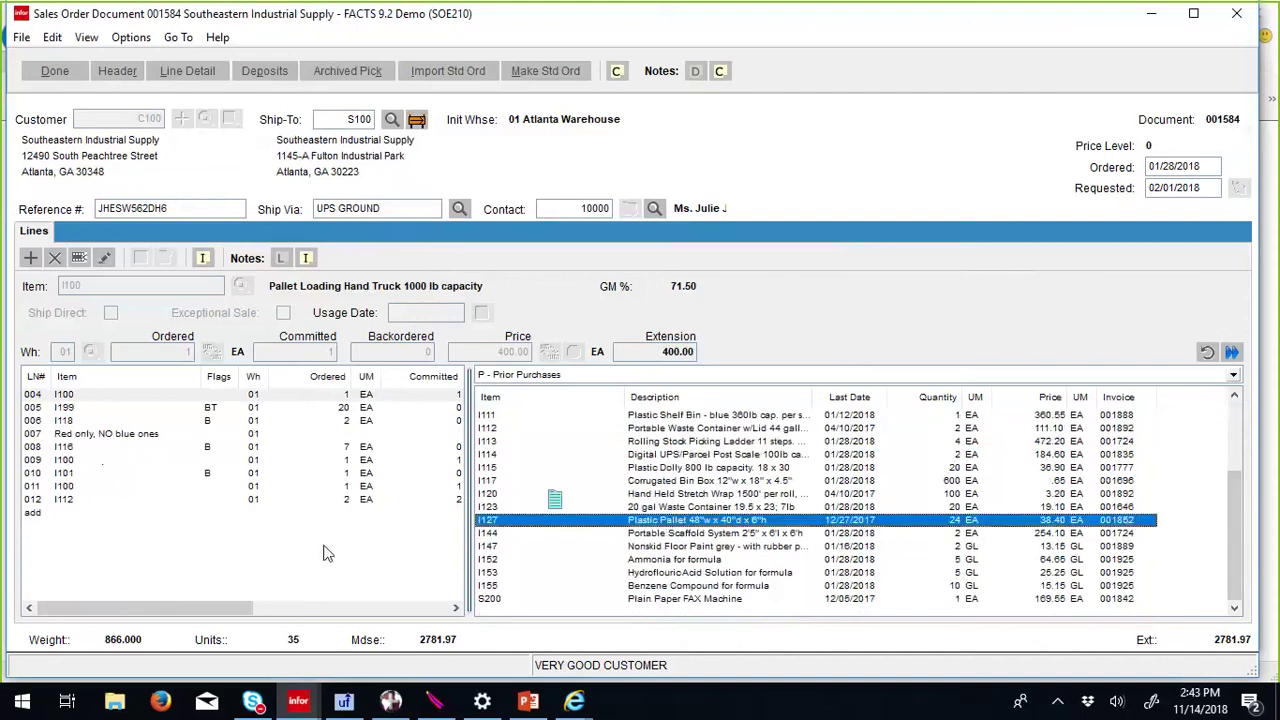
pyautogui.click(350, 563)
pyautogui.click(608, 398)
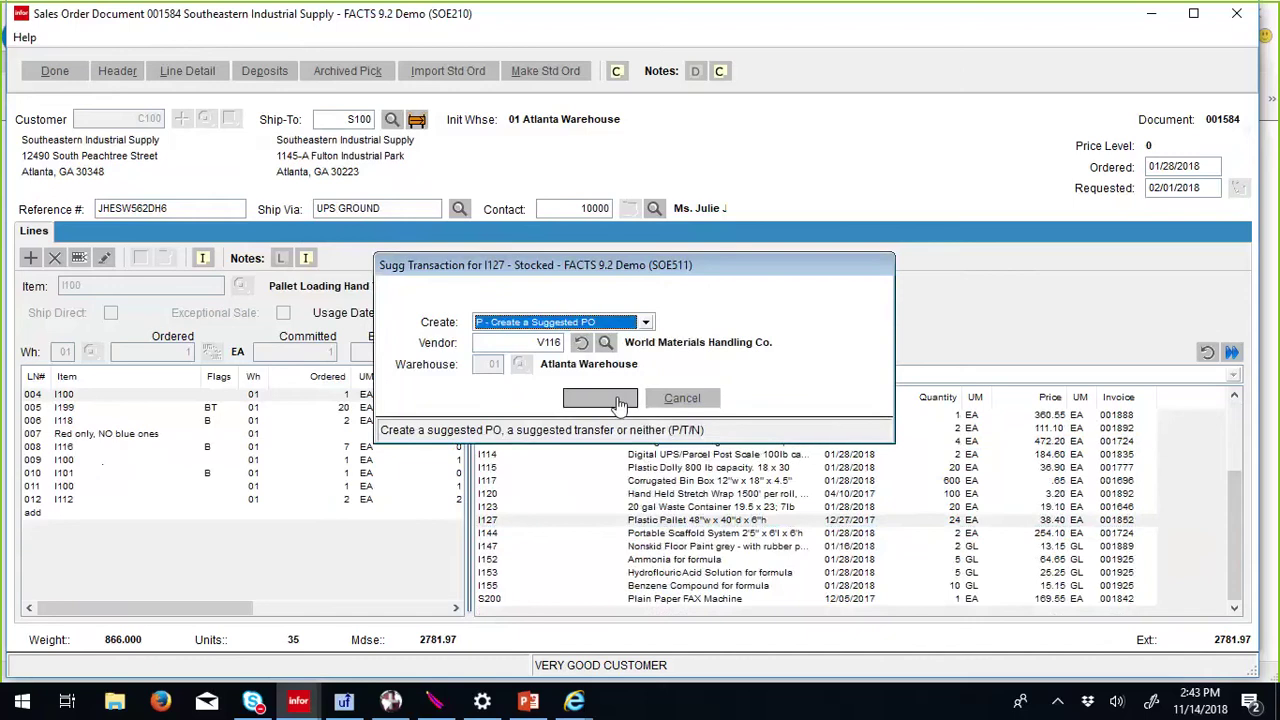
pyautogui.press('Return')
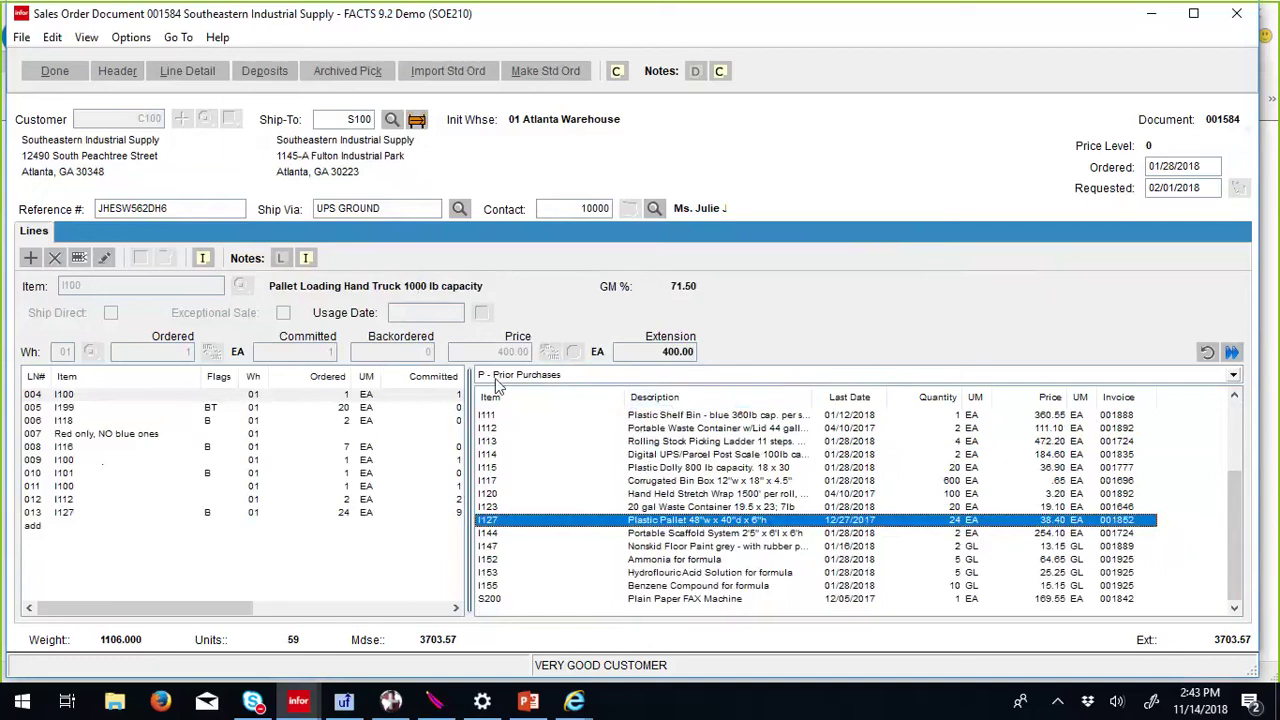
# Step: Review the item pad's display options and its On Order view, return to Prior Purchases, and hide the pad
pyautogui.click(1233, 375)
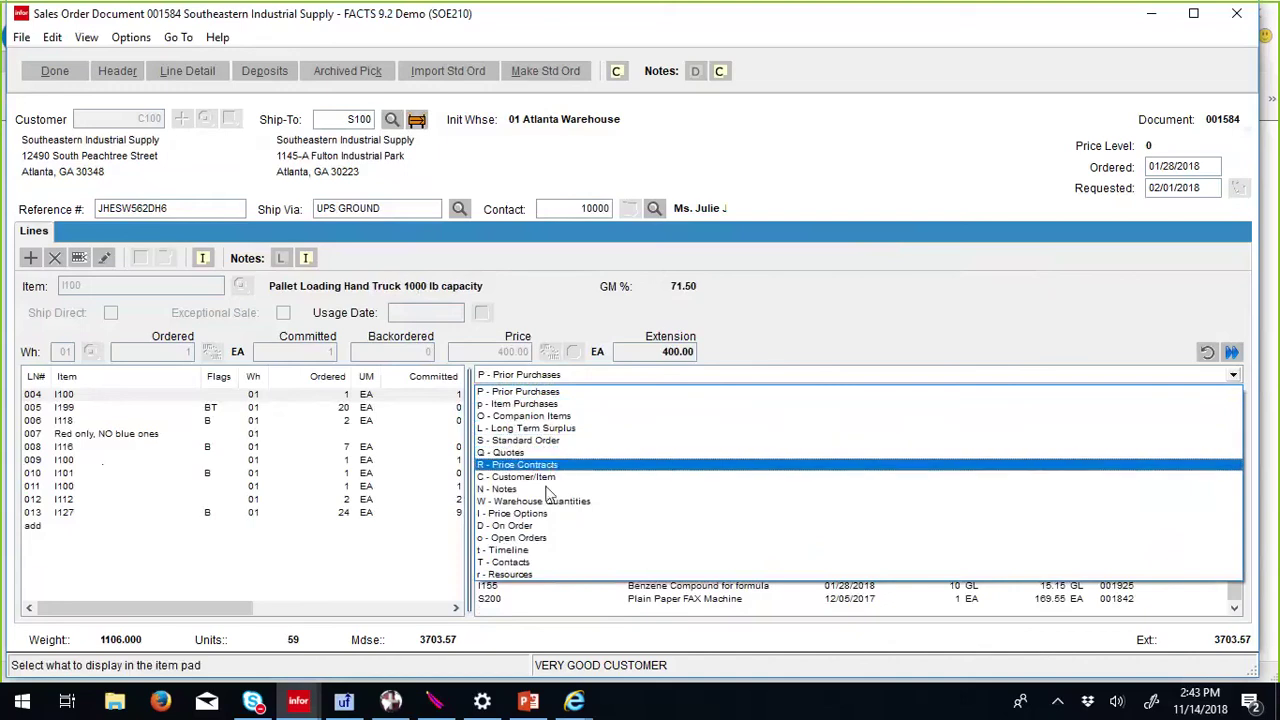
pyautogui.press('Escape')
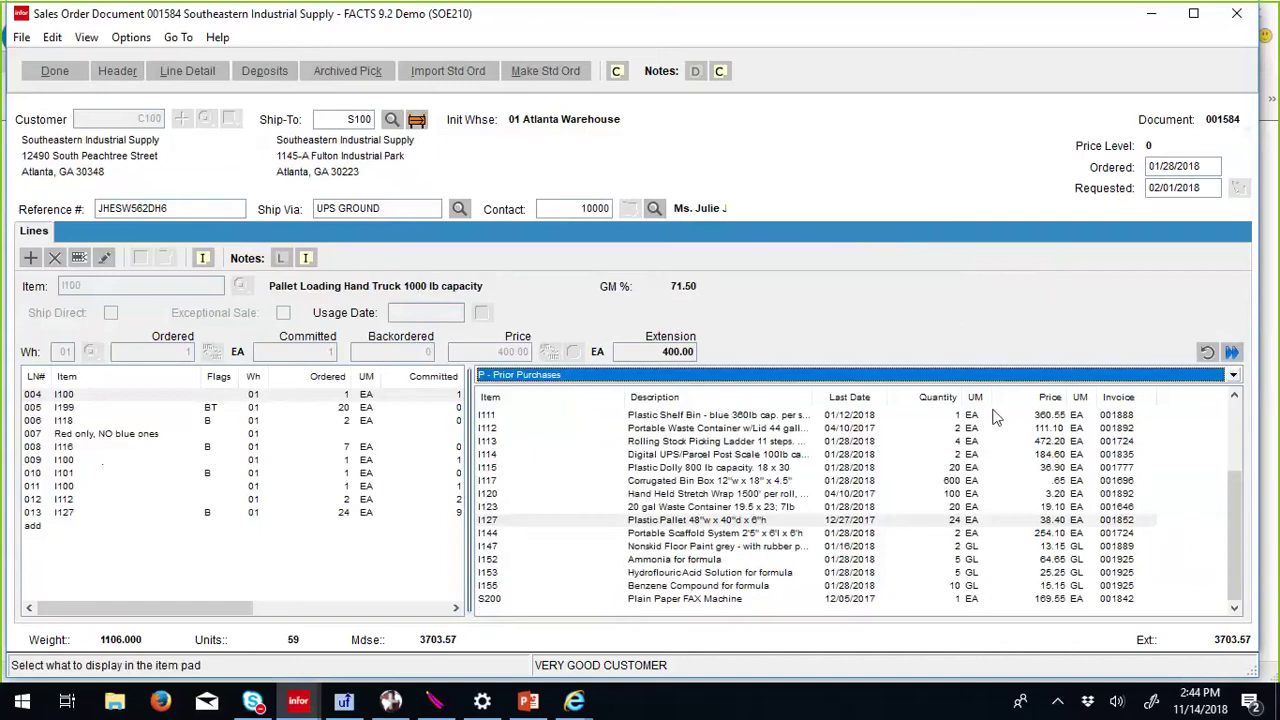
pyautogui.click(1233, 376)
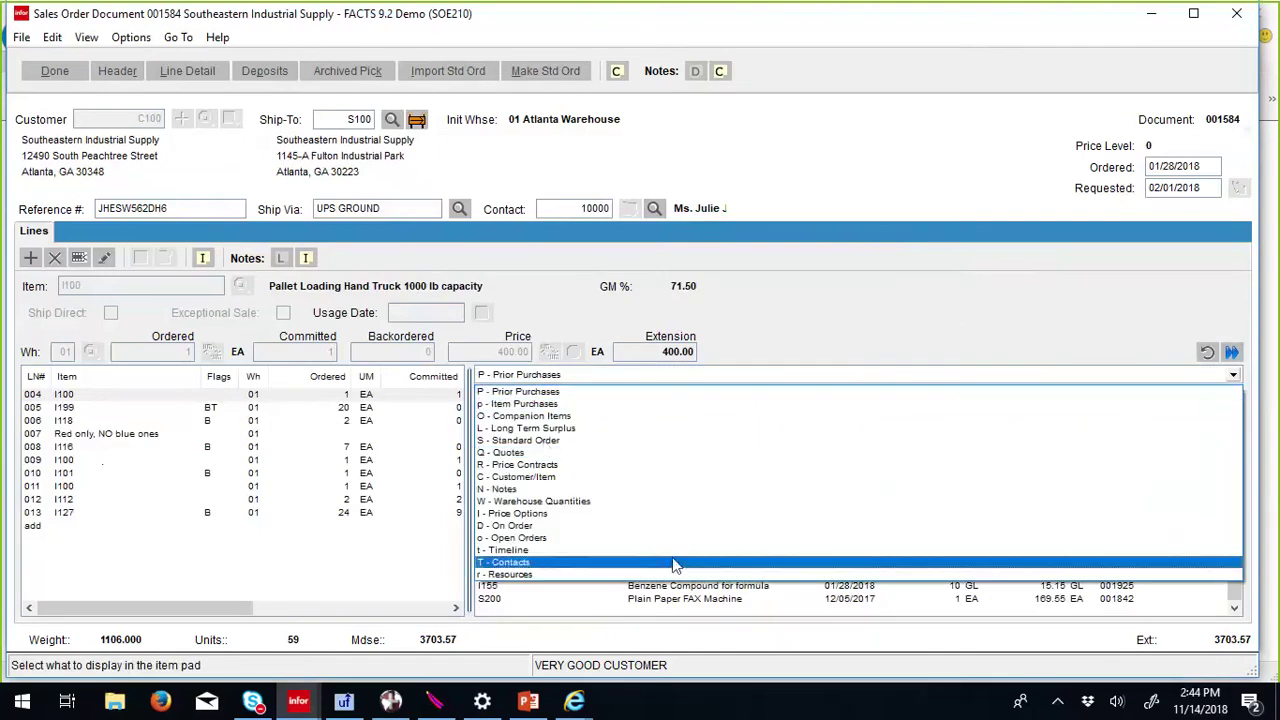
pyautogui.click(496, 530)
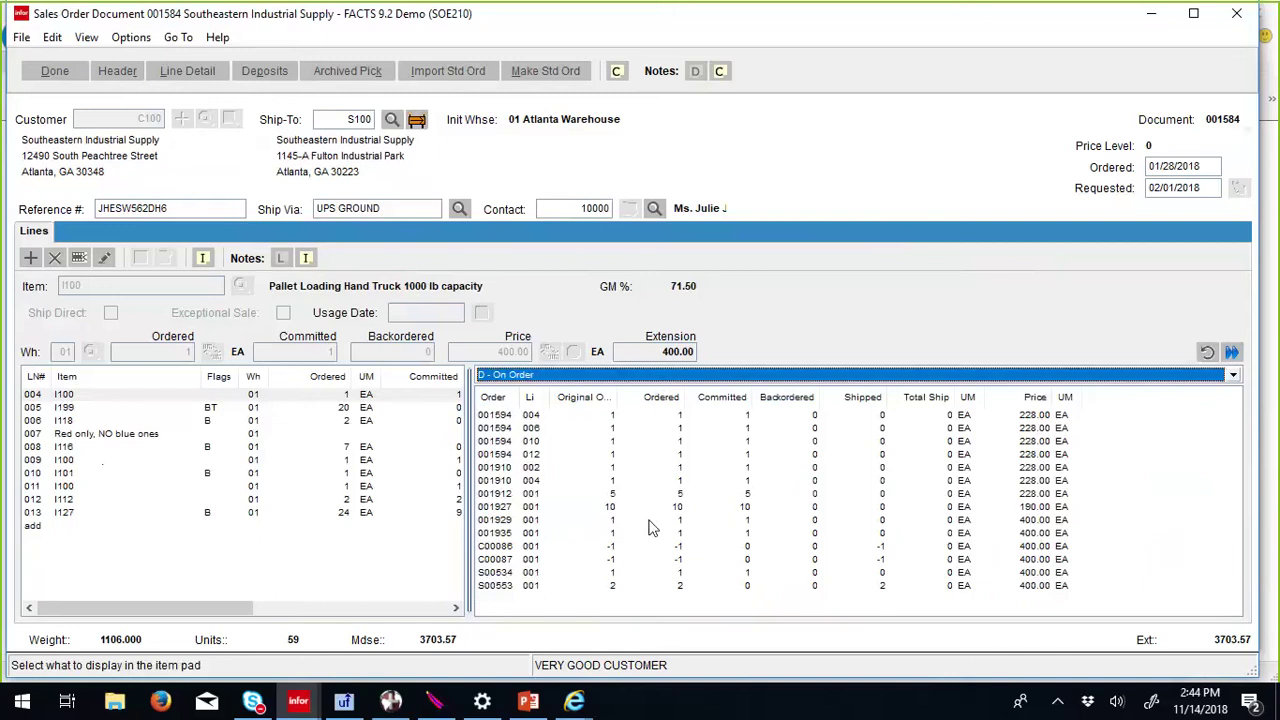
pyautogui.click(1233, 374)
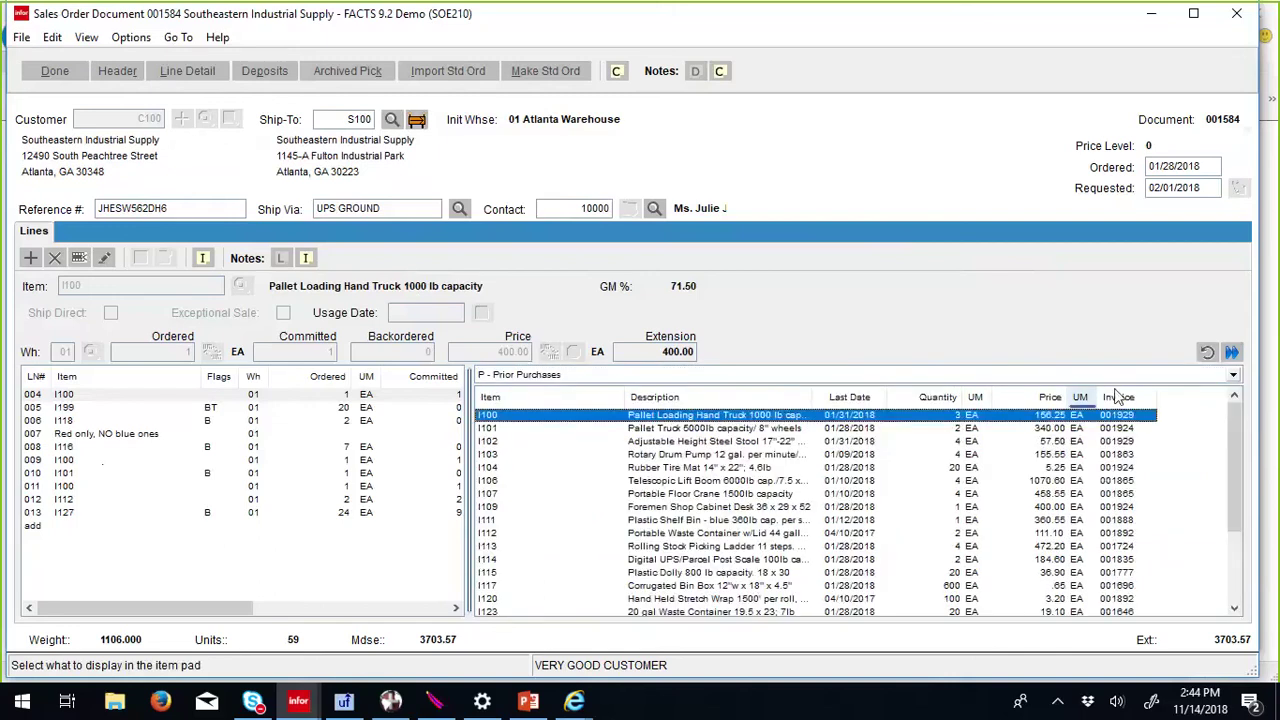
pyautogui.click(1232, 352)
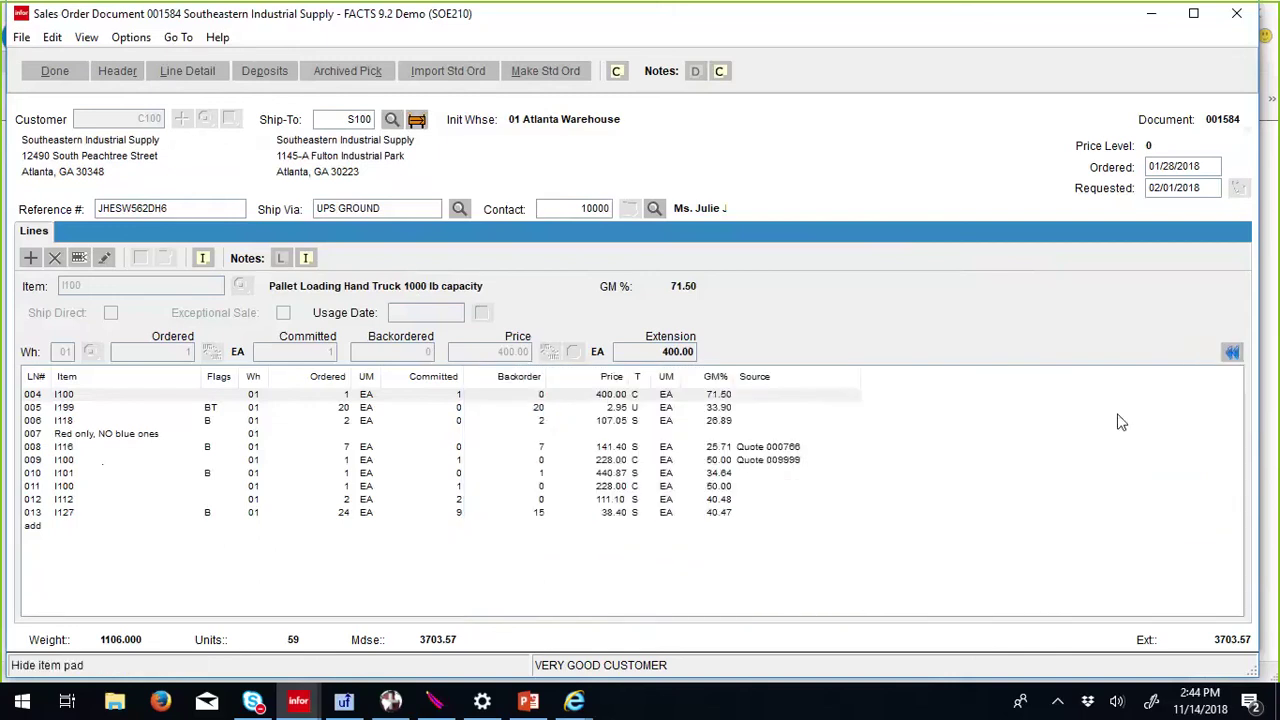
# Step: Show the customer's Open Orders in the item pad, view the first order's document, and hide the pad
pyautogui.click(1231, 353)
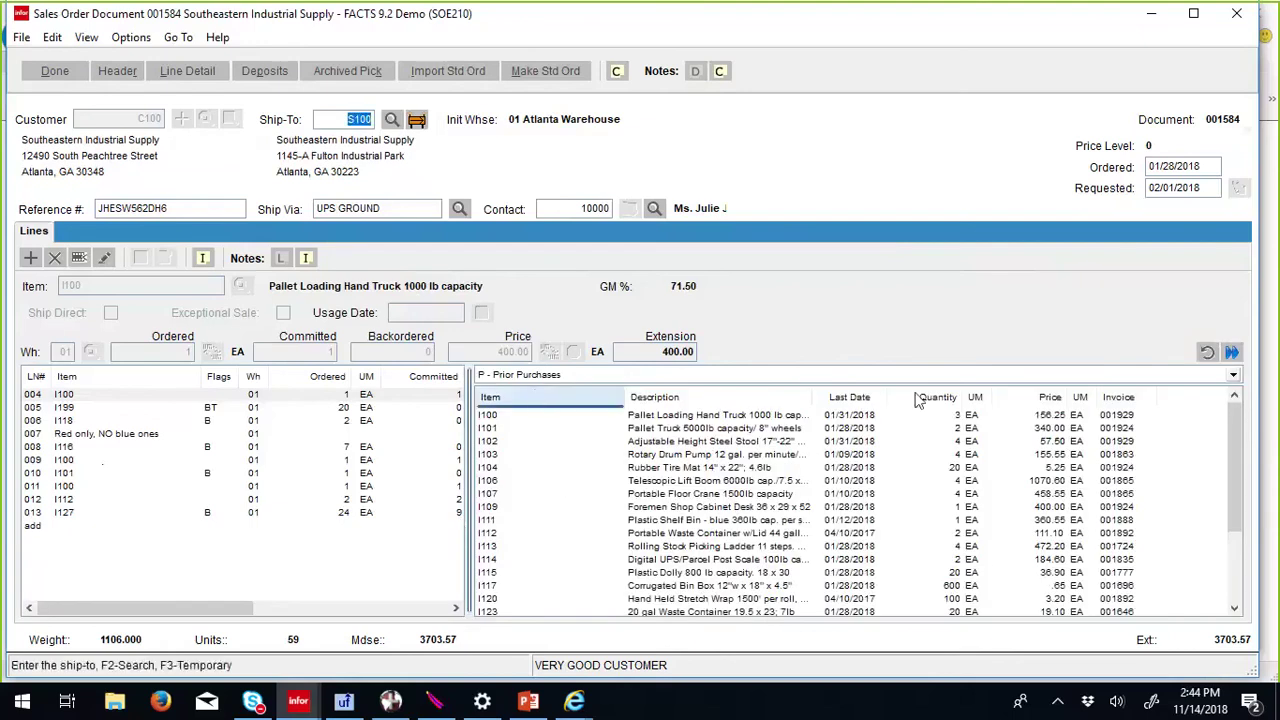
pyautogui.click(1233, 374)
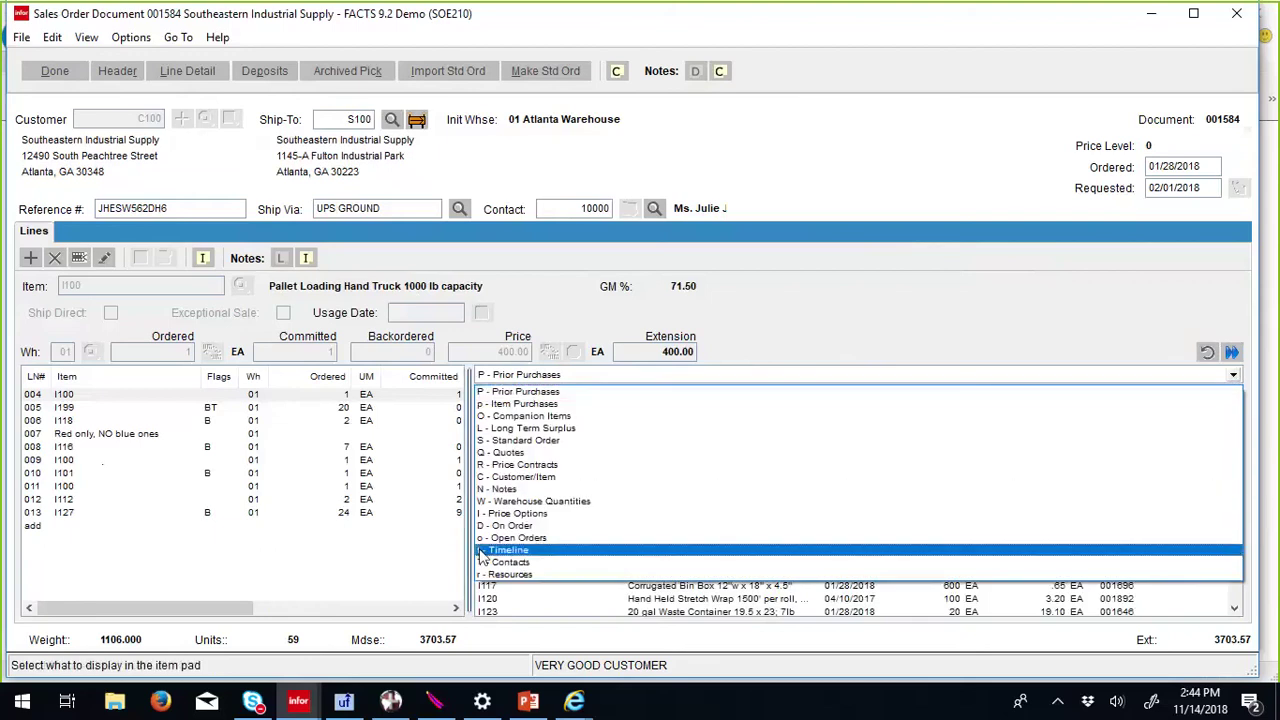
pyautogui.click(516, 538)
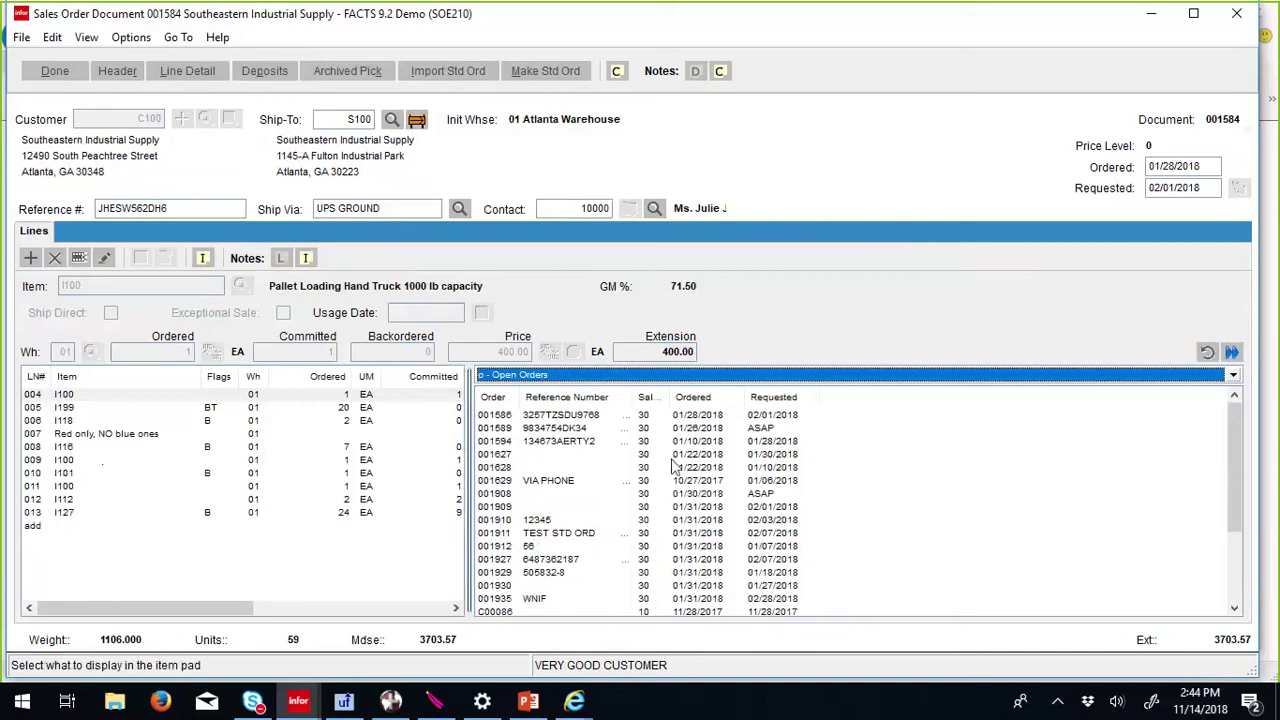
pyautogui.click(573, 420)
pyautogui.doubleClick(575, 420)
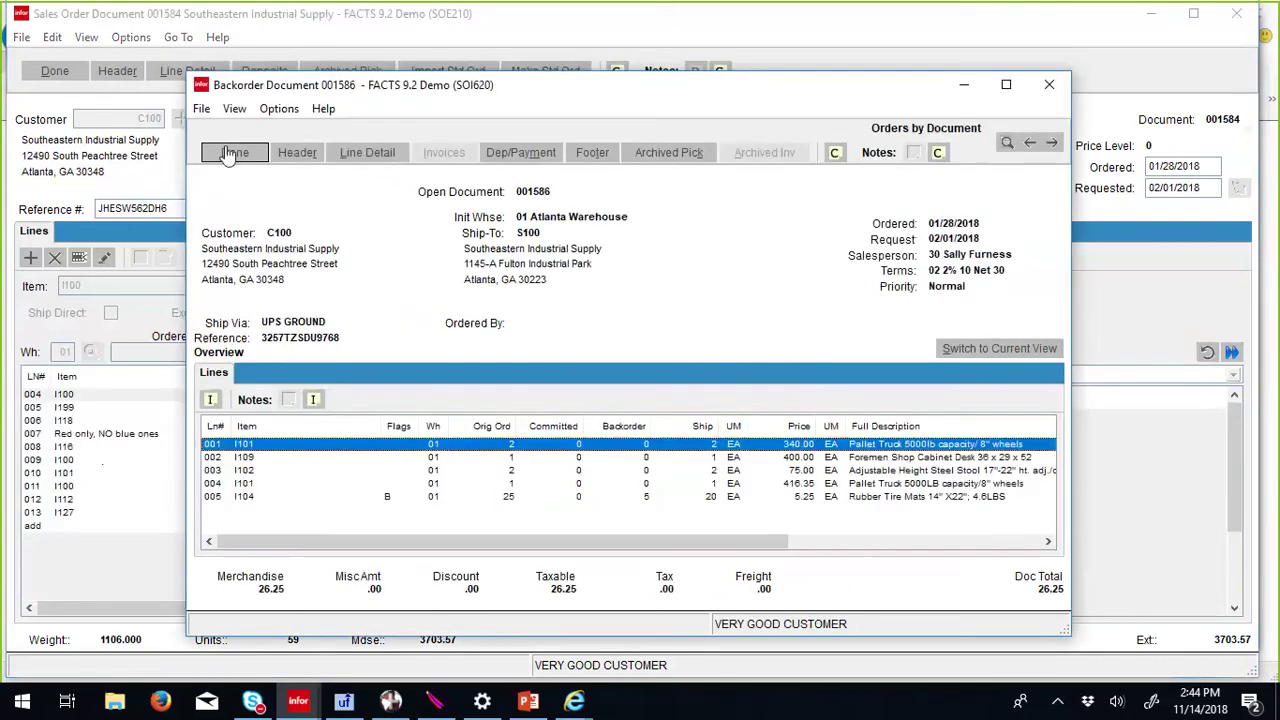
pyautogui.click(233, 153)
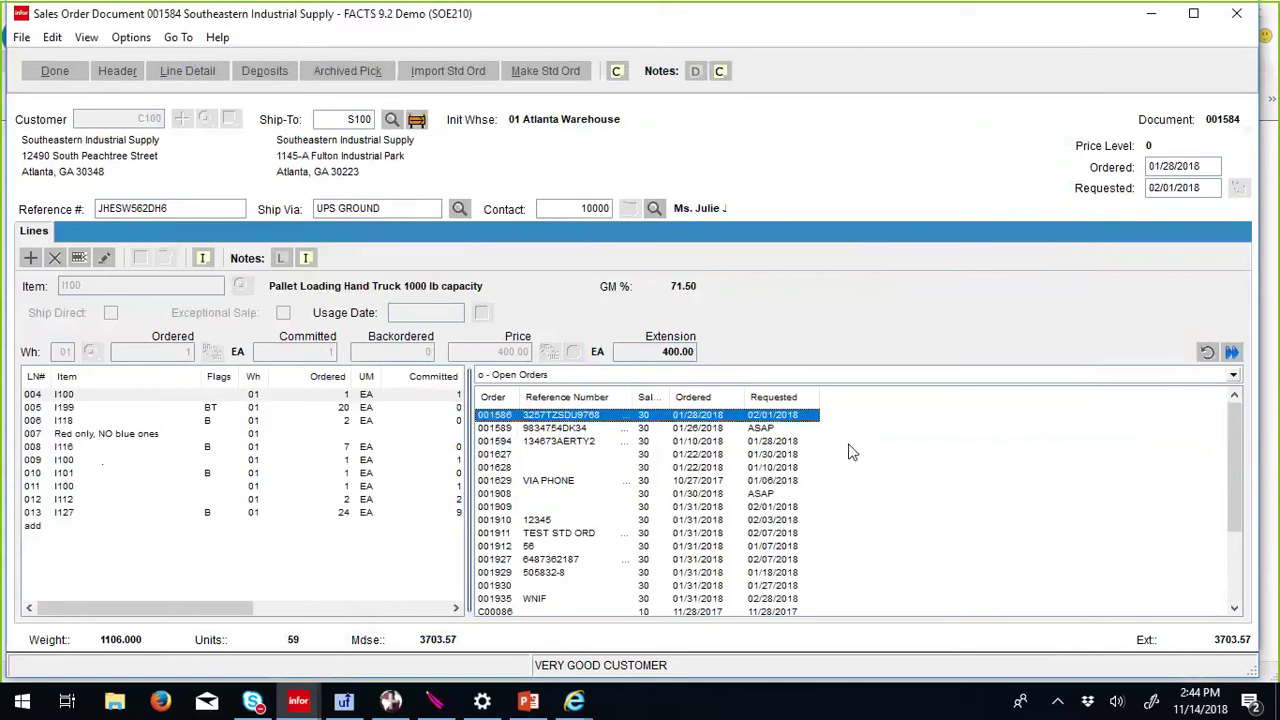
pyautogui.click(1232, 352)
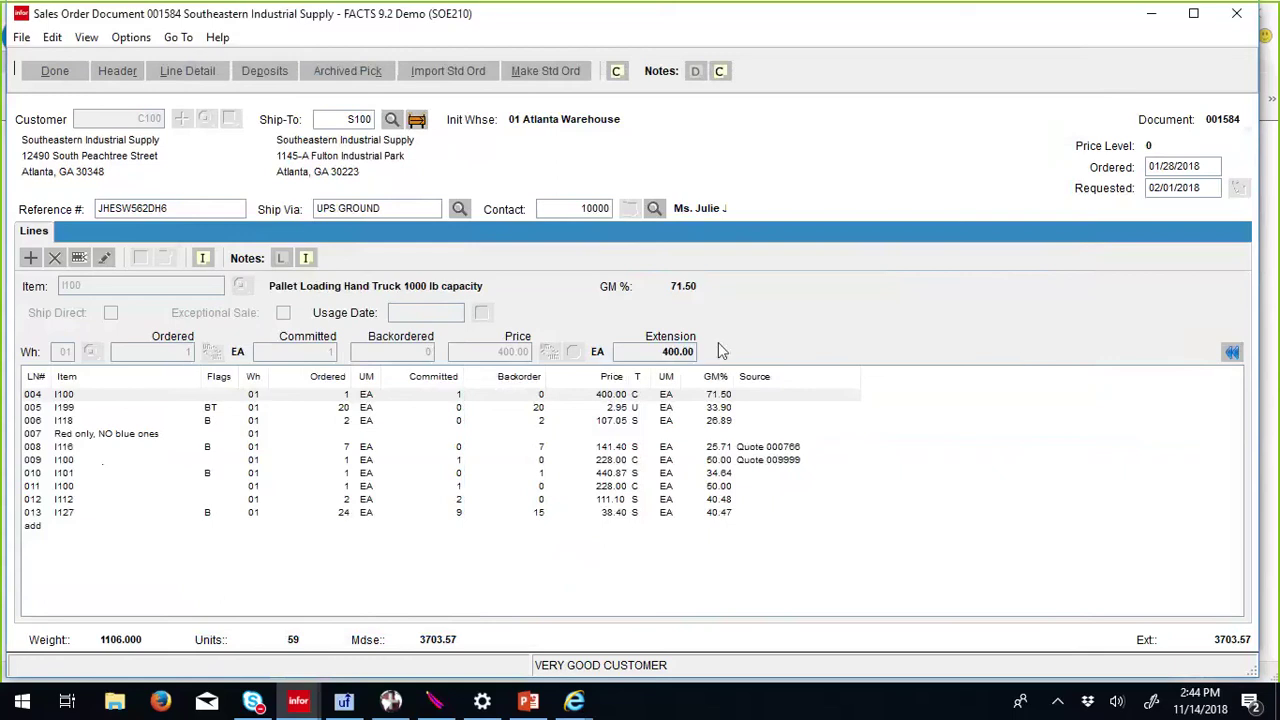
# Step: Finish the sales order by accepting its footer and completing the closing prompts to reach a blank order entry
pyautogui.click(55, 71)
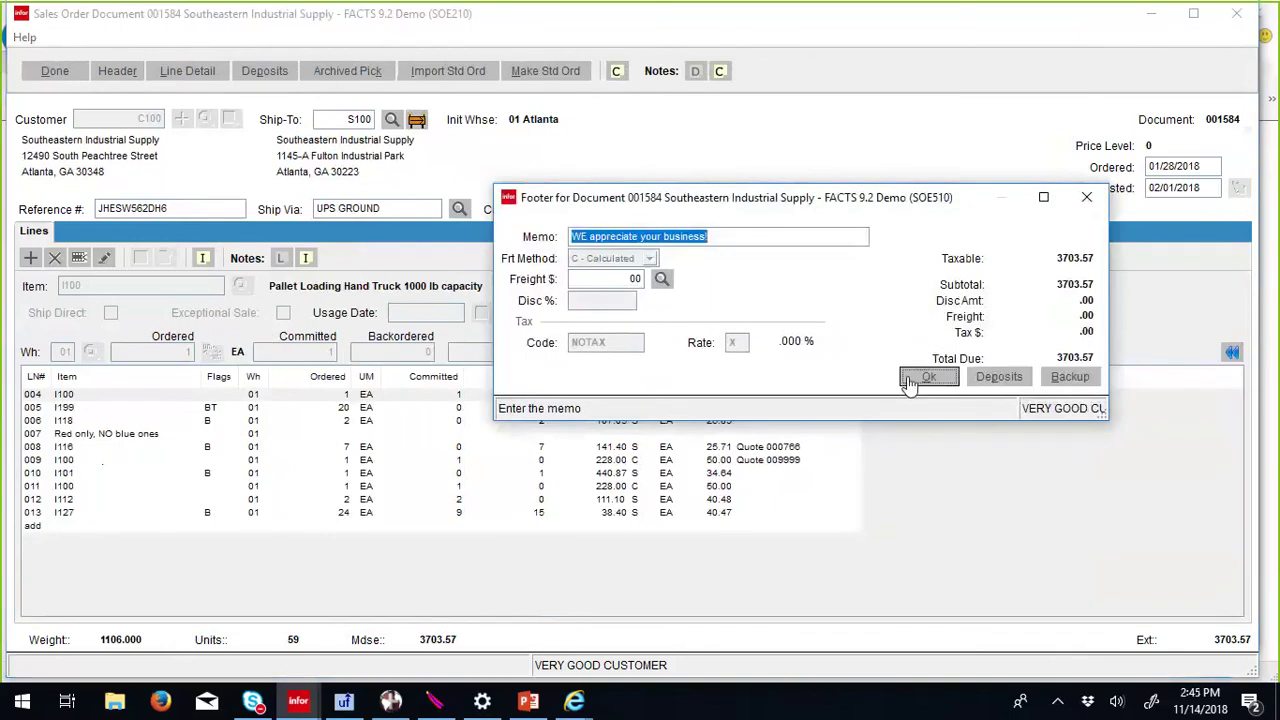
pyautogui.click(908, 383)
pyautogui.click(530, 486)
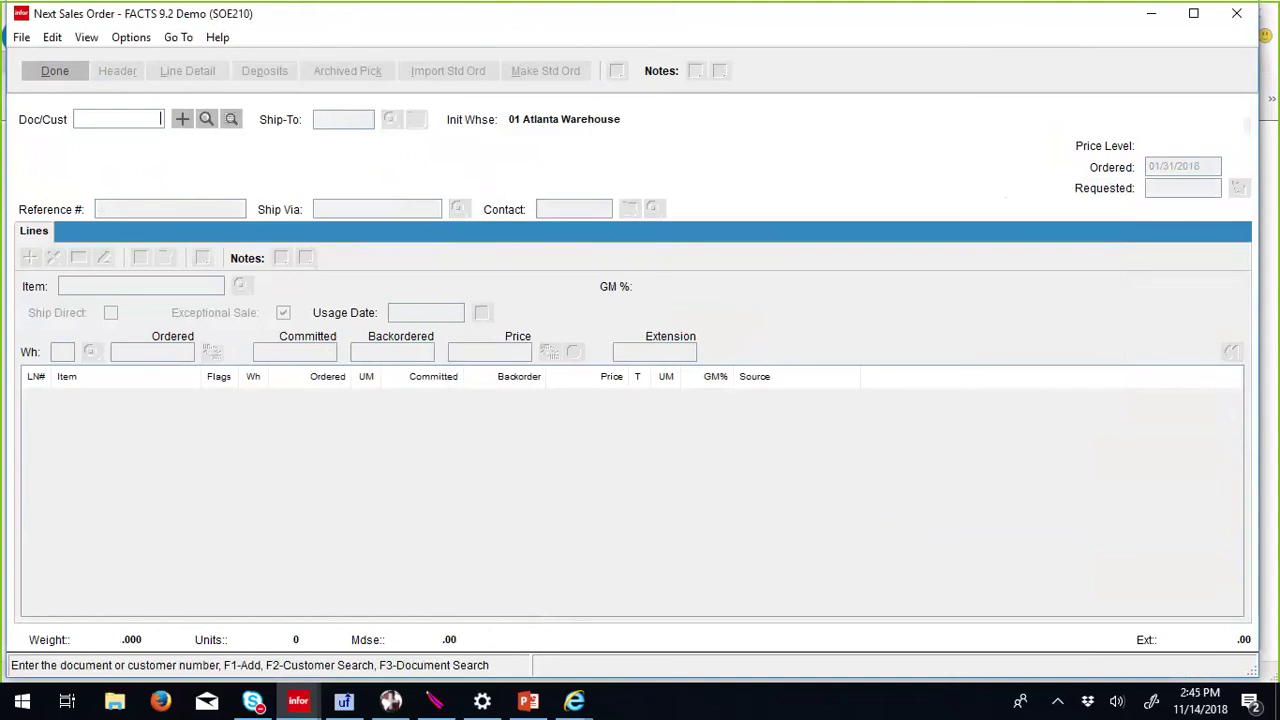
# Step: Load another existing Southeastern Industrial Supply sales order by its document number and dismiss the important notes
pyautogui.write('935')
pyautogui.press('Return')
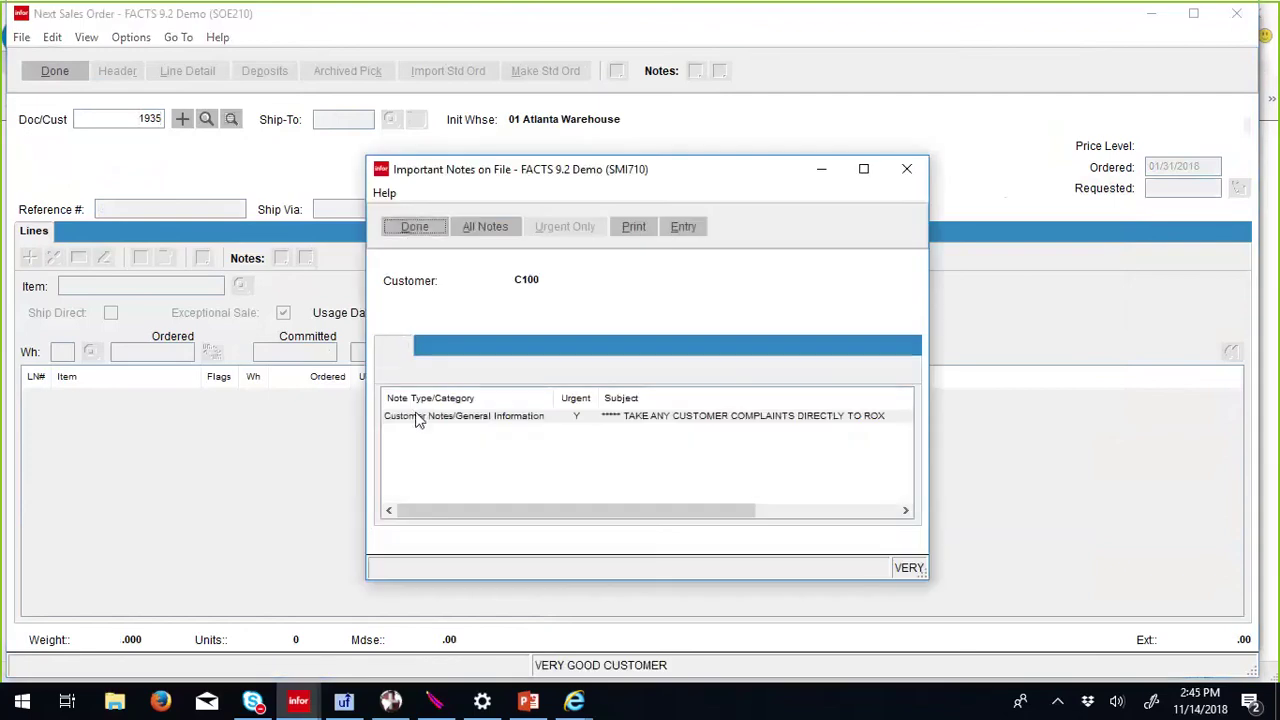
pyautogui.click(415, 230)
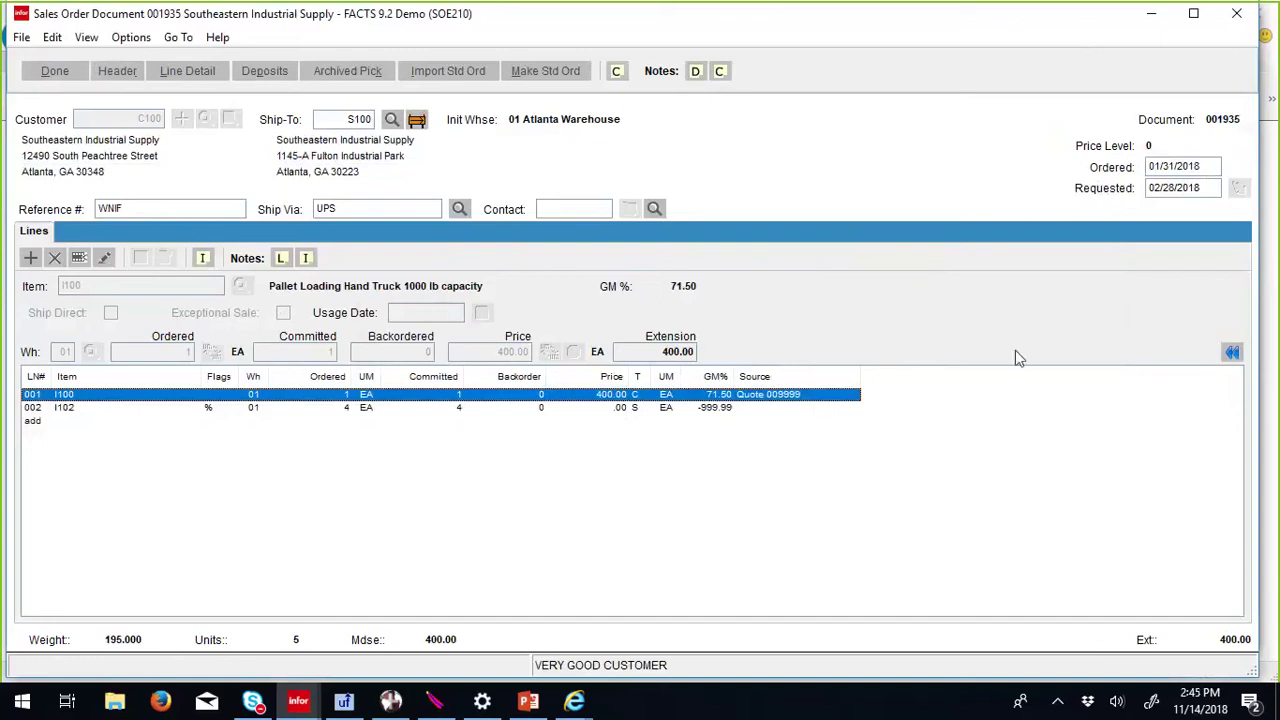
# Step: Finish the order's line entry and accept its footer, but back out of the document printing options to the footer
pyautogui.click(40, 80)
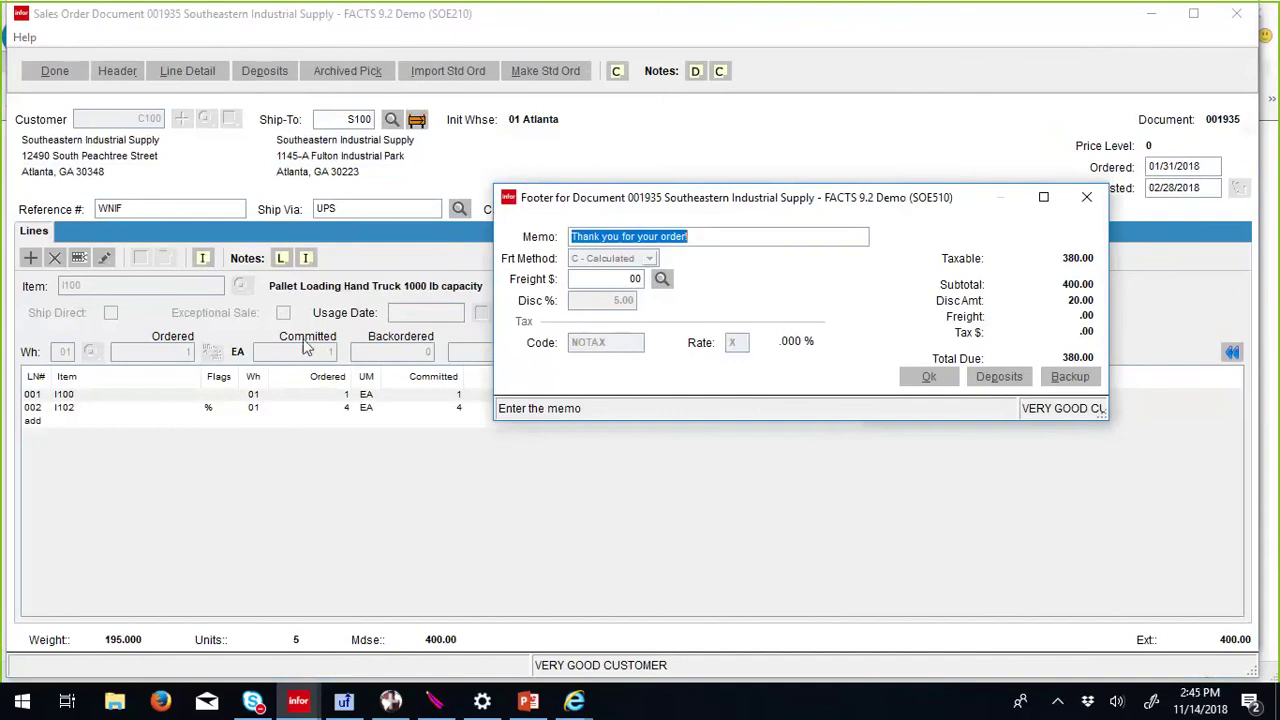
pyautogui.click(930, 378)
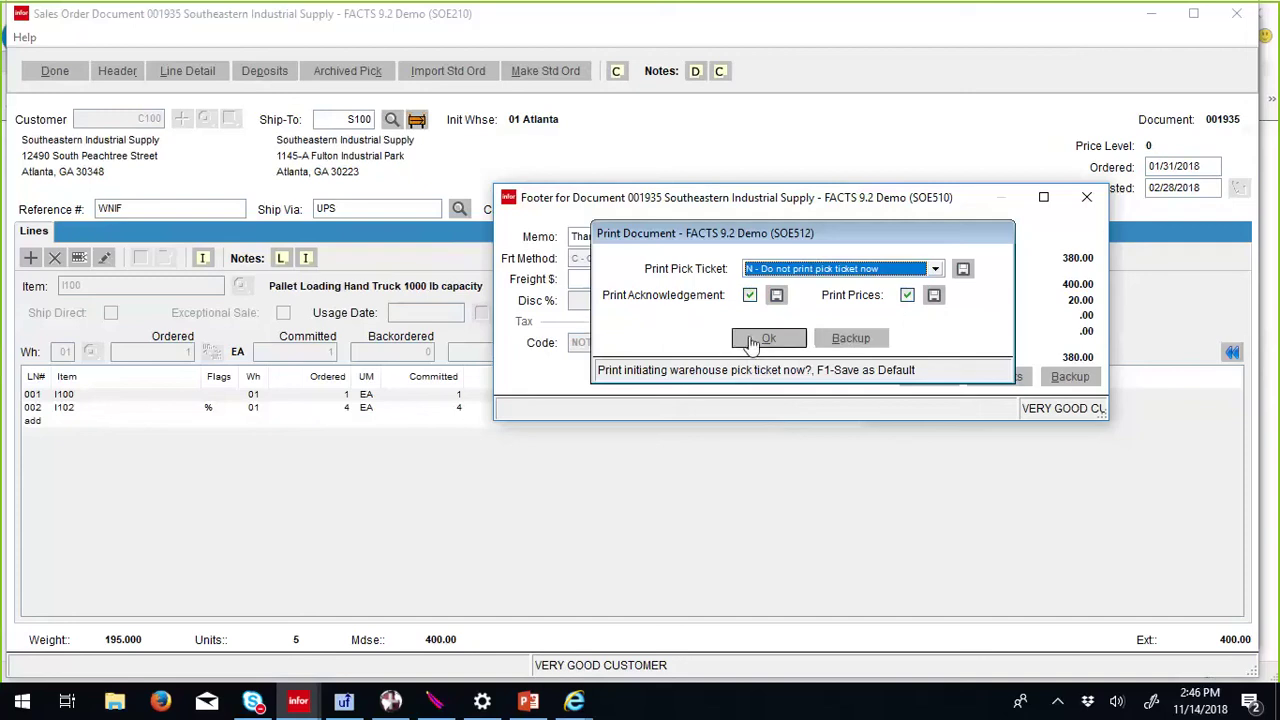
pyautogui.click(850, 338)
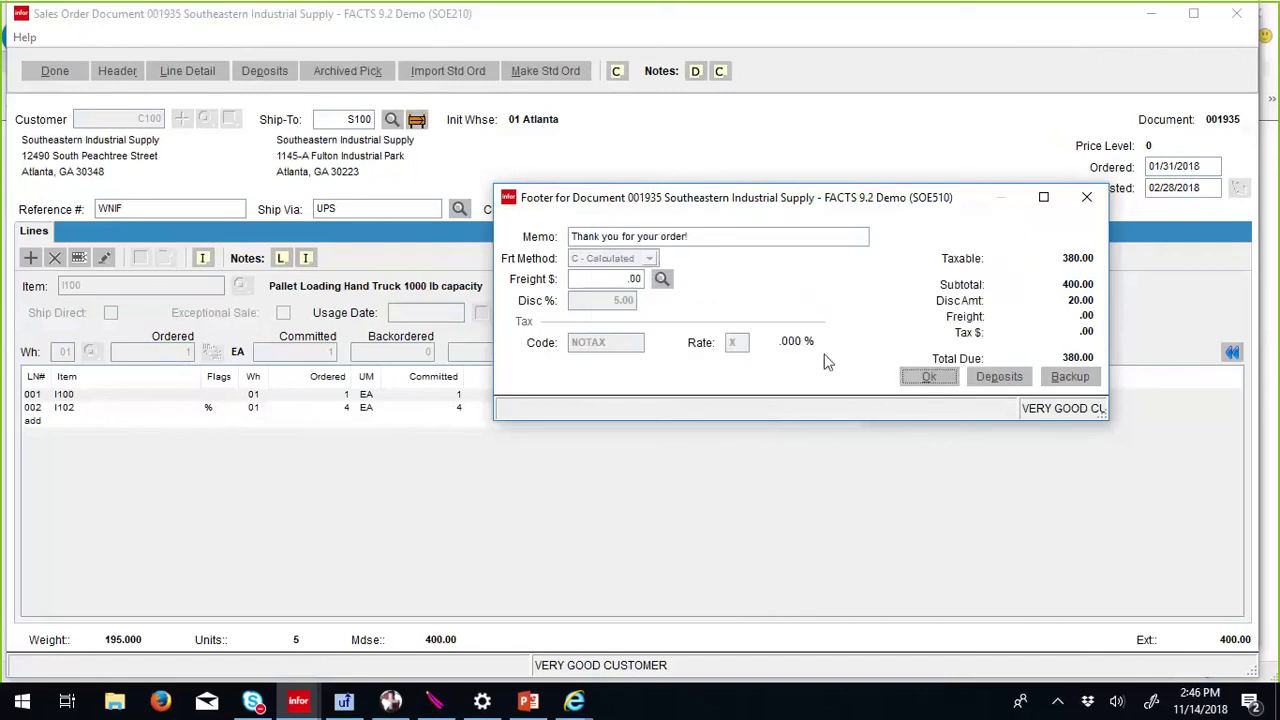
# Step: Accept the order's footer and print options without printing the acknowledgment, and exit Order Entry
pyautogui.click(924, 376)
pyautogui.click(768, 338)
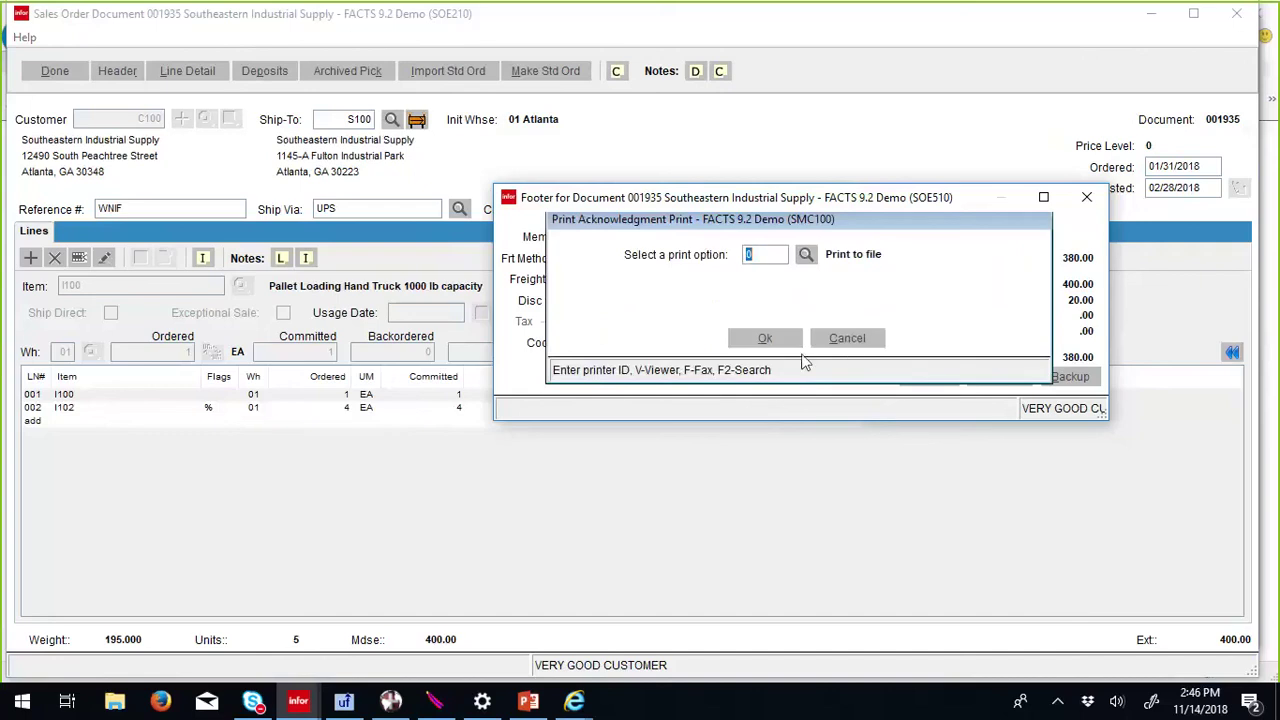
pyautogui.click(851, 338)
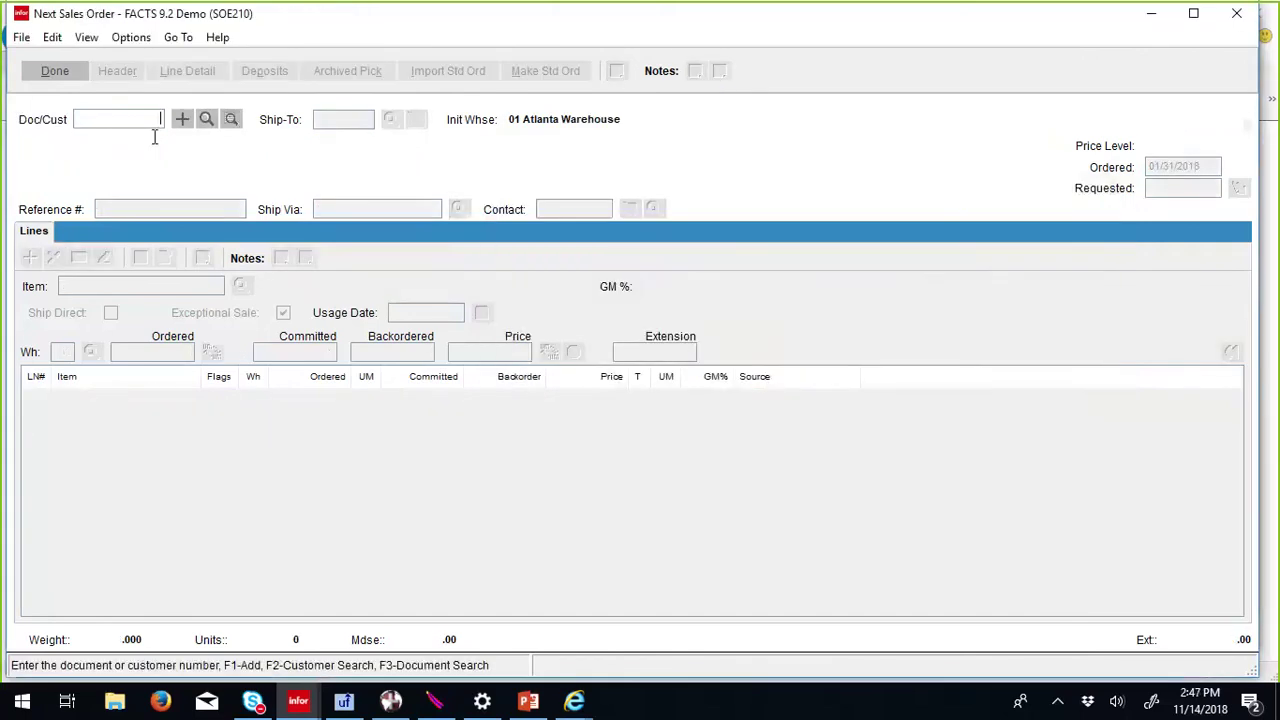
pyautogui.click(55, 72)
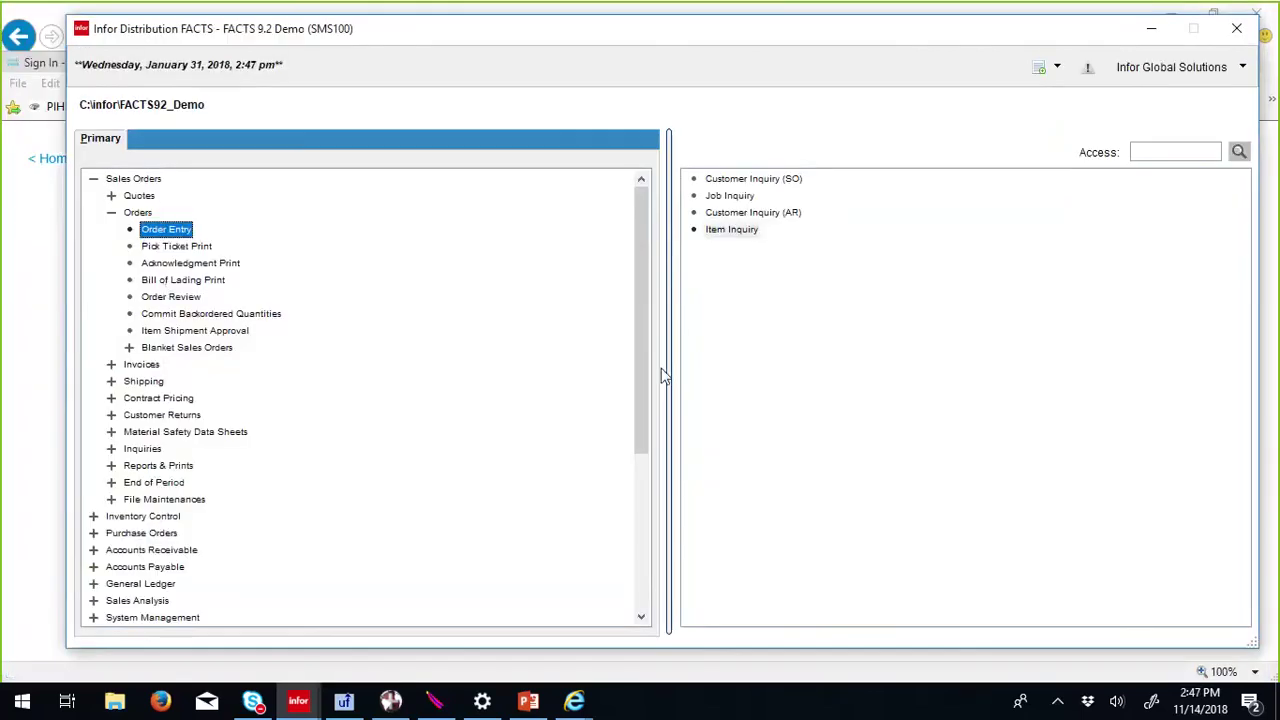
# Step: Bring up the SM menu and launch the Resource Manager from System Management's File Maintenances
pyautogui.click(1140, 152)
pyautogui.write('SM')
pyautogui.press('Return')
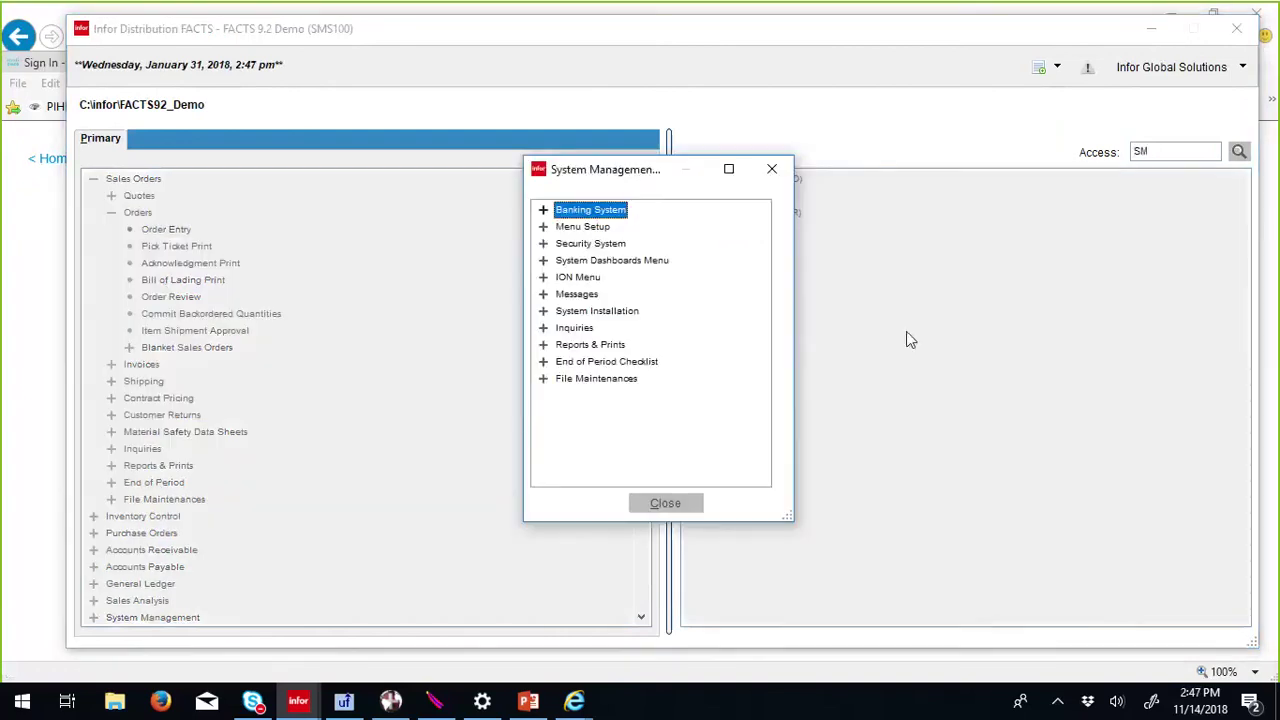
pyautogui.doubleClick(607, 381)
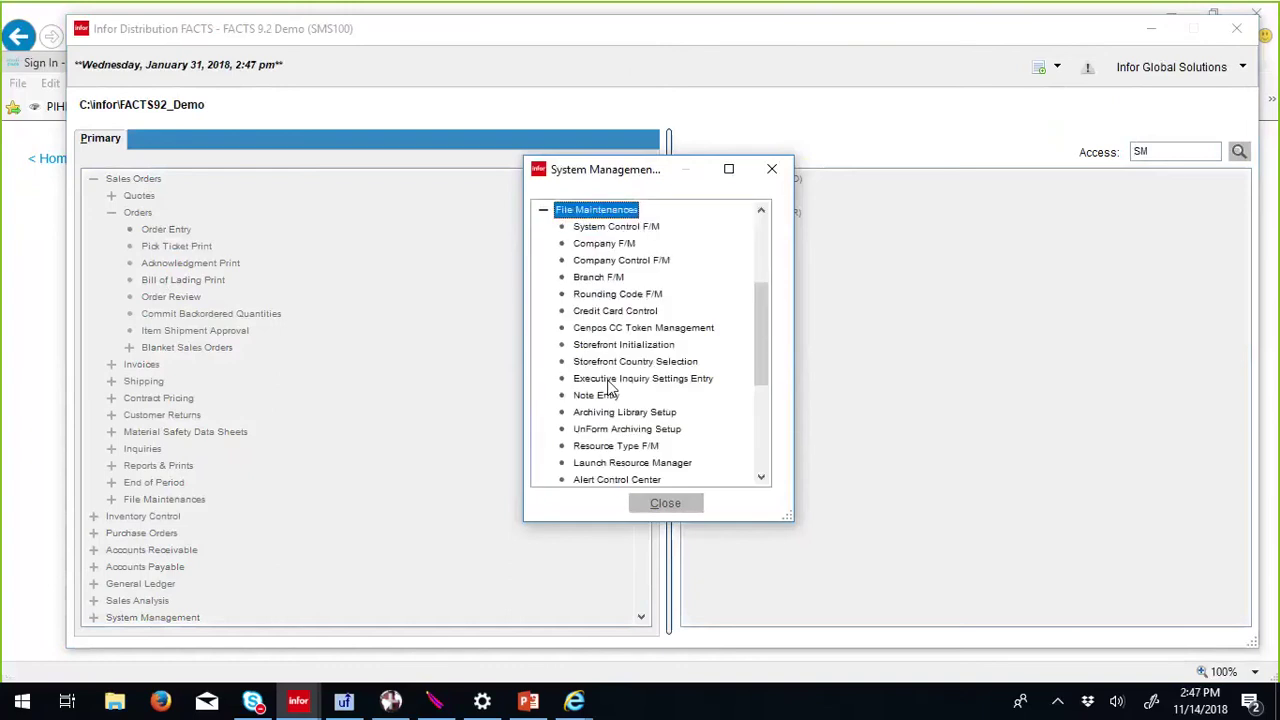
pyautogui.doubleClick(616, 465)
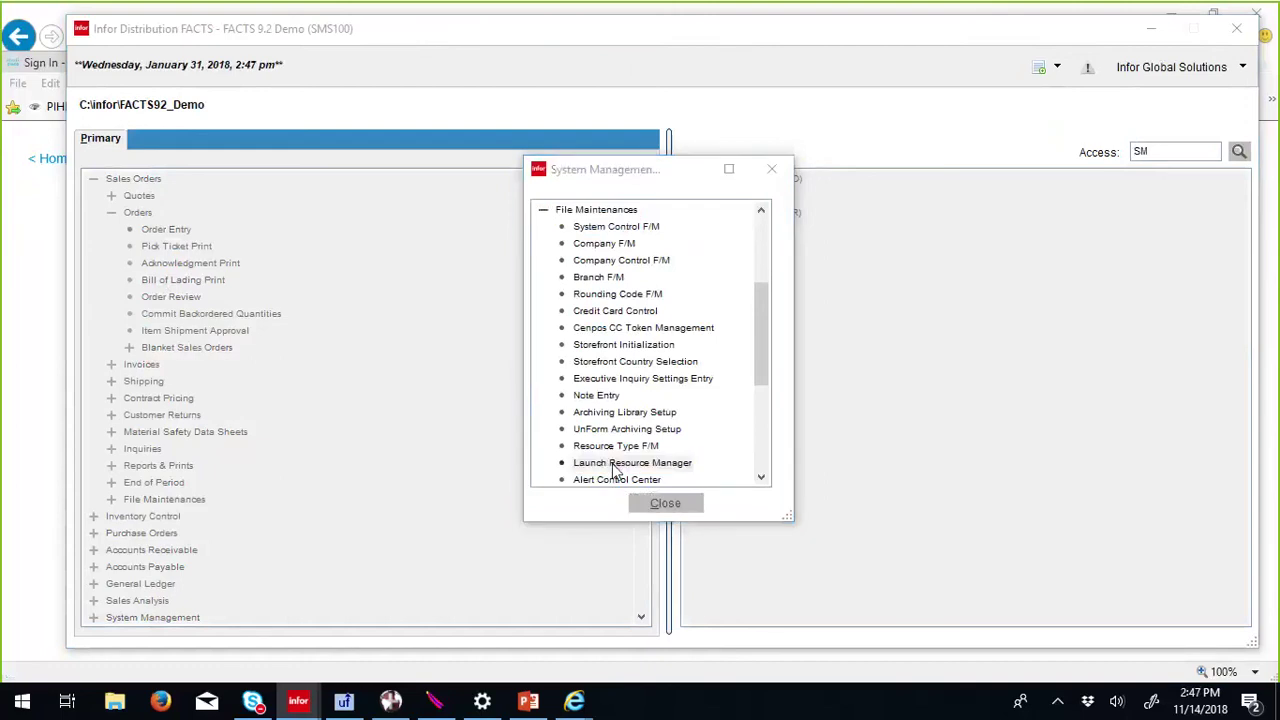
pyautogui.click(903, 457)
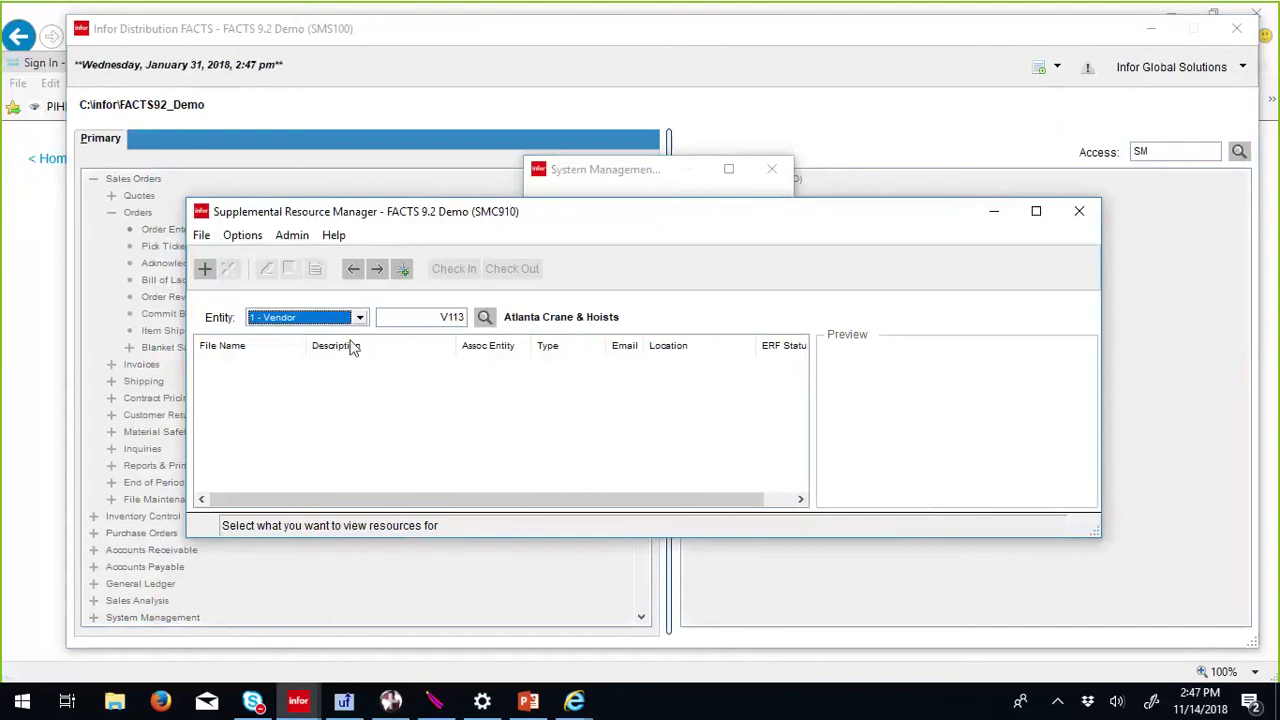
# Step: Set the Resource Manager's entity to 4 - Item and link it to follow the active FACTS record
pyautogui.click(361, 318)
pyautogui.click(354, 369)
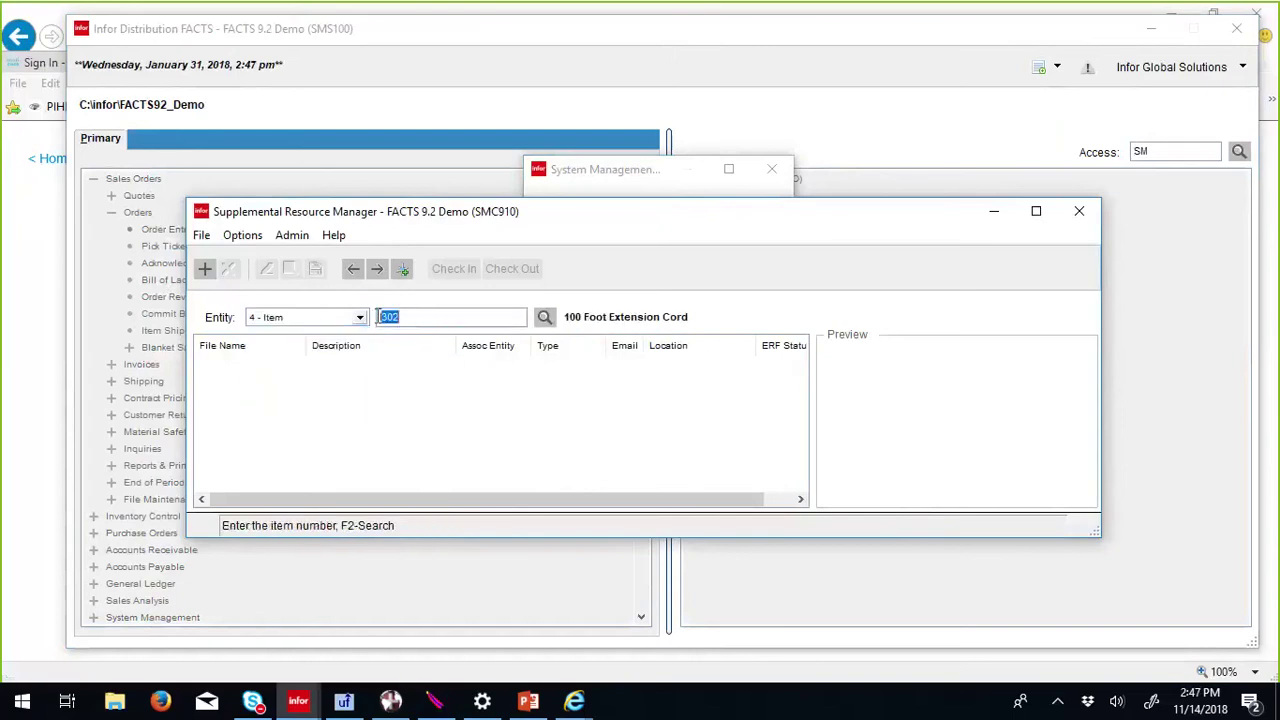
pyautogui.click(402, 269)
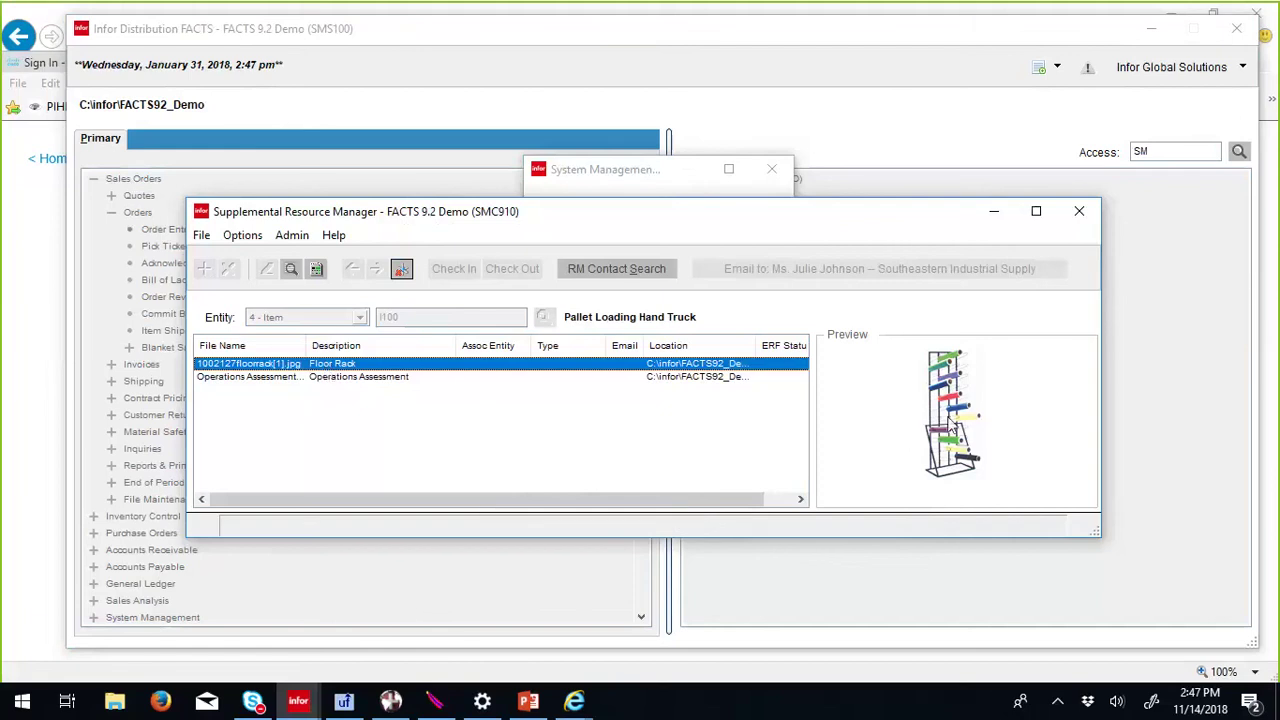
# Step: View the Operations Assessment document attached to item I100 in Word and close it
pyautogui.click(397, 378)
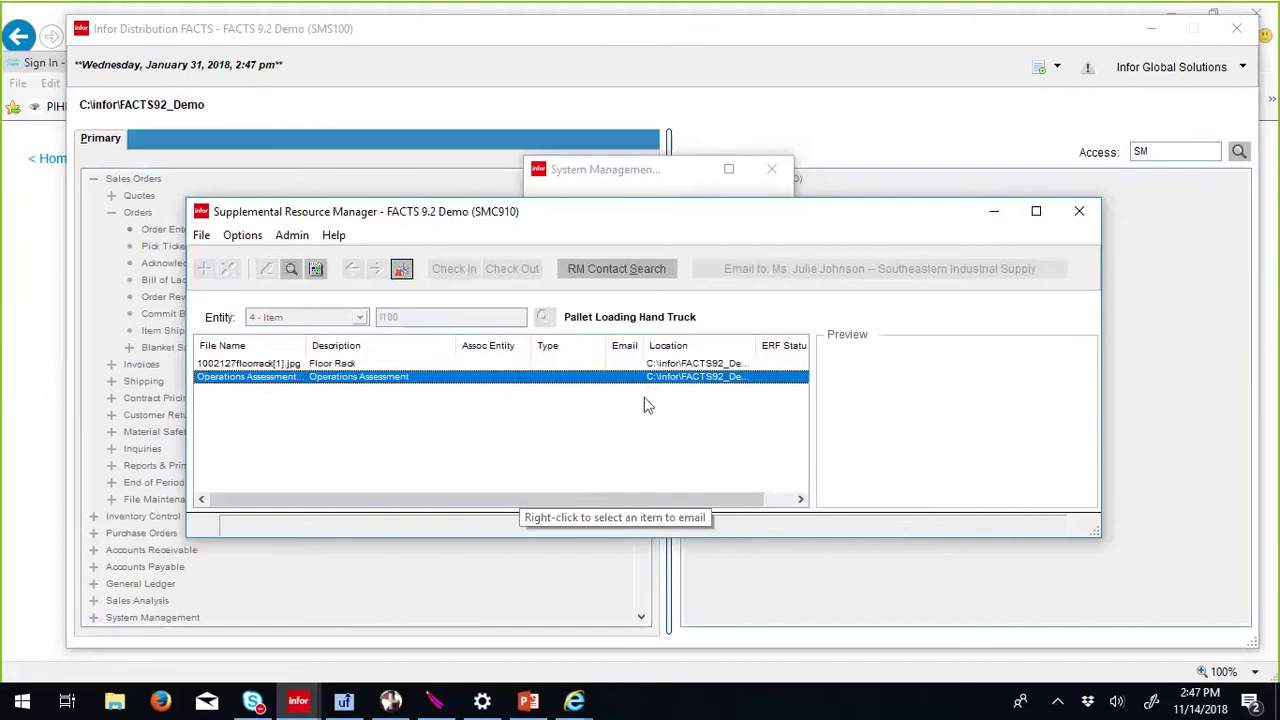
pyautogui.doubleClick(422, 386)
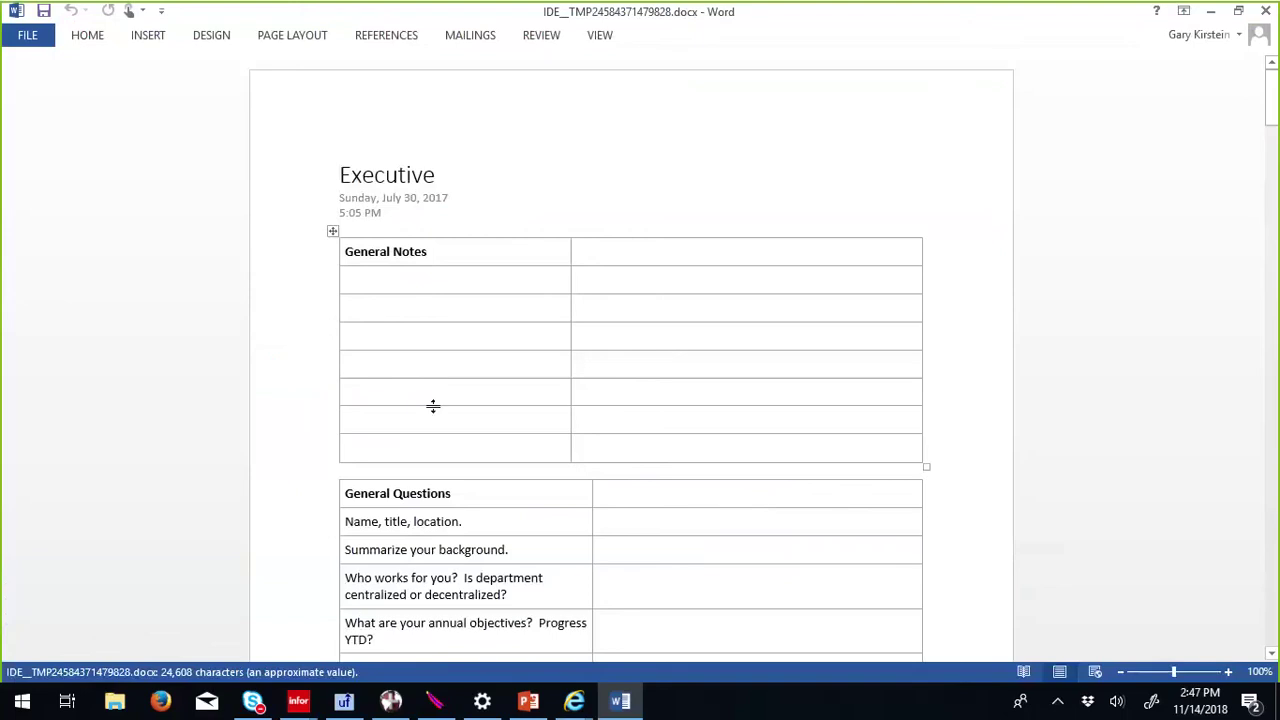
pyautogui.click(1267, 11)
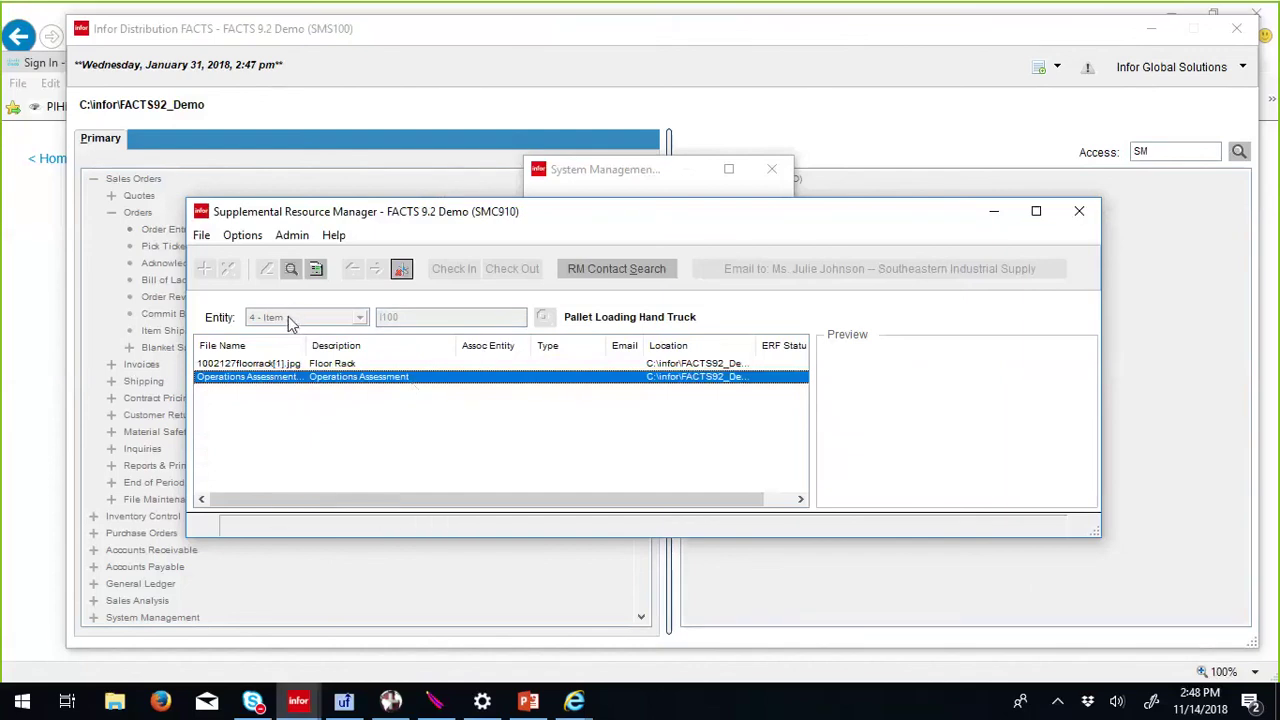
# Step: Preview item I100's Floor Rack picture and show the email selection options for its Operations Assessment file
pyautogui.click(314, 367)
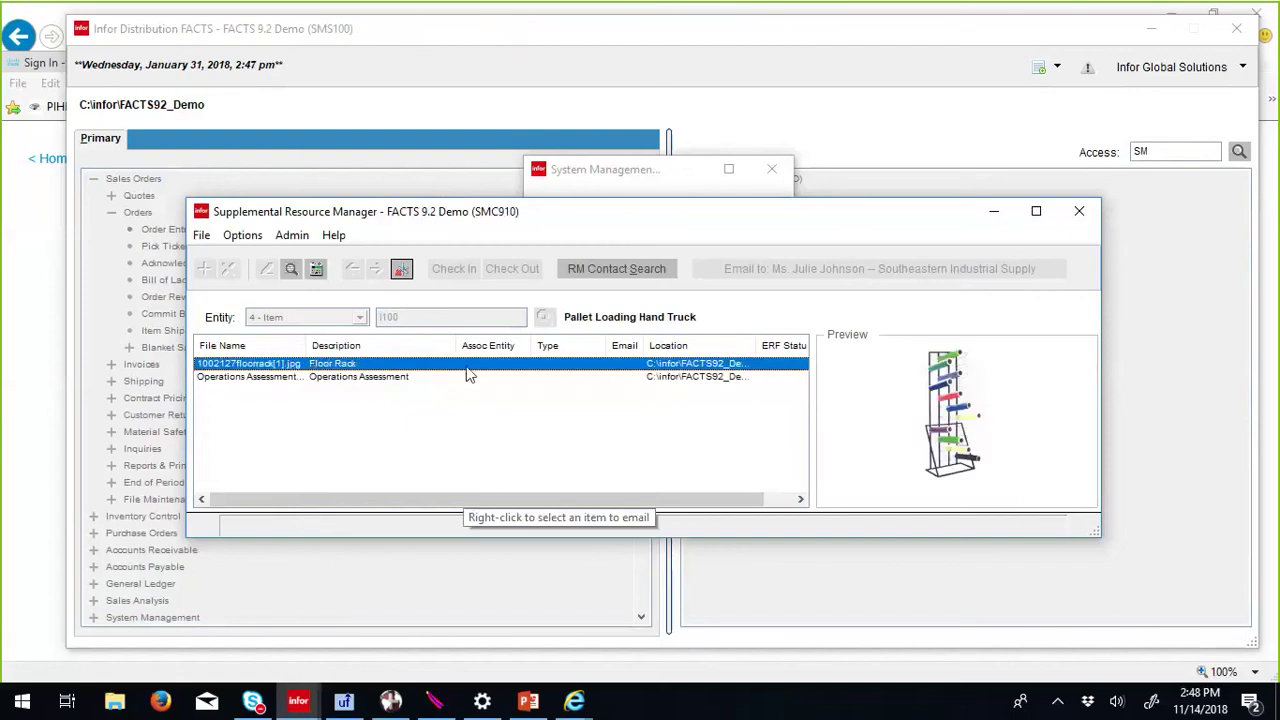
pyautogui.click(386, 380)
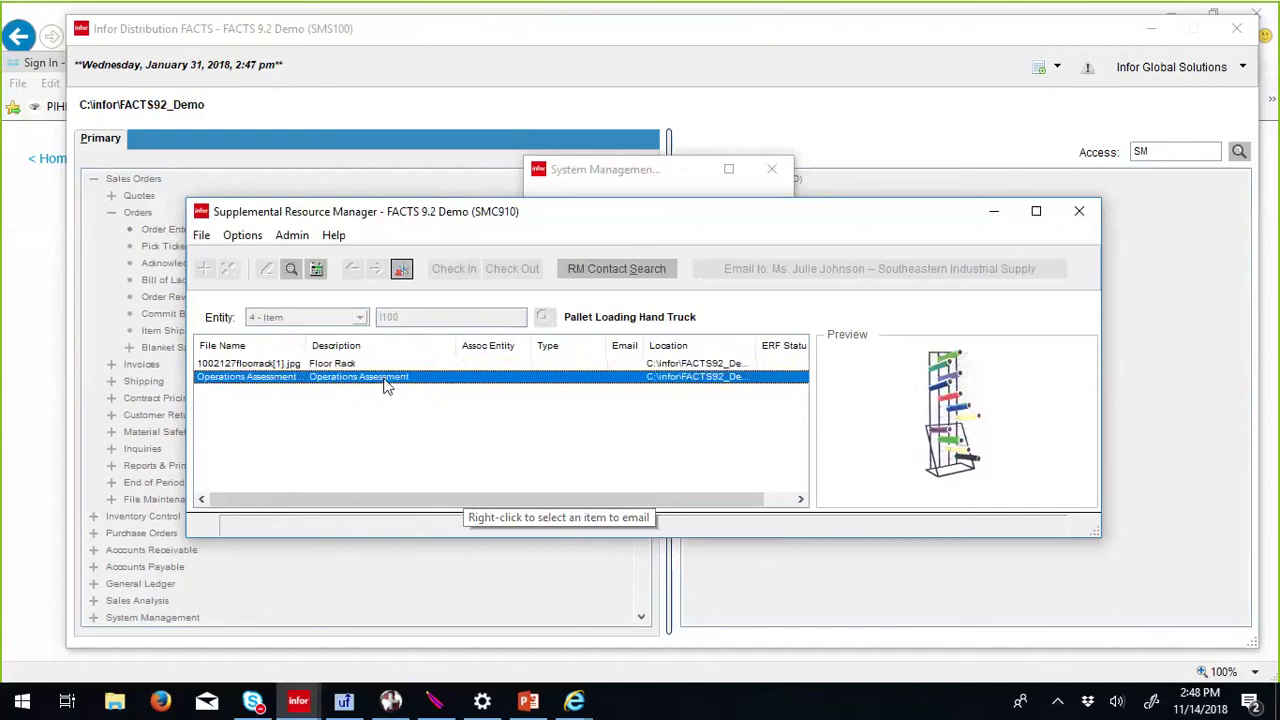
pyautogui.rightClick(386, 387)
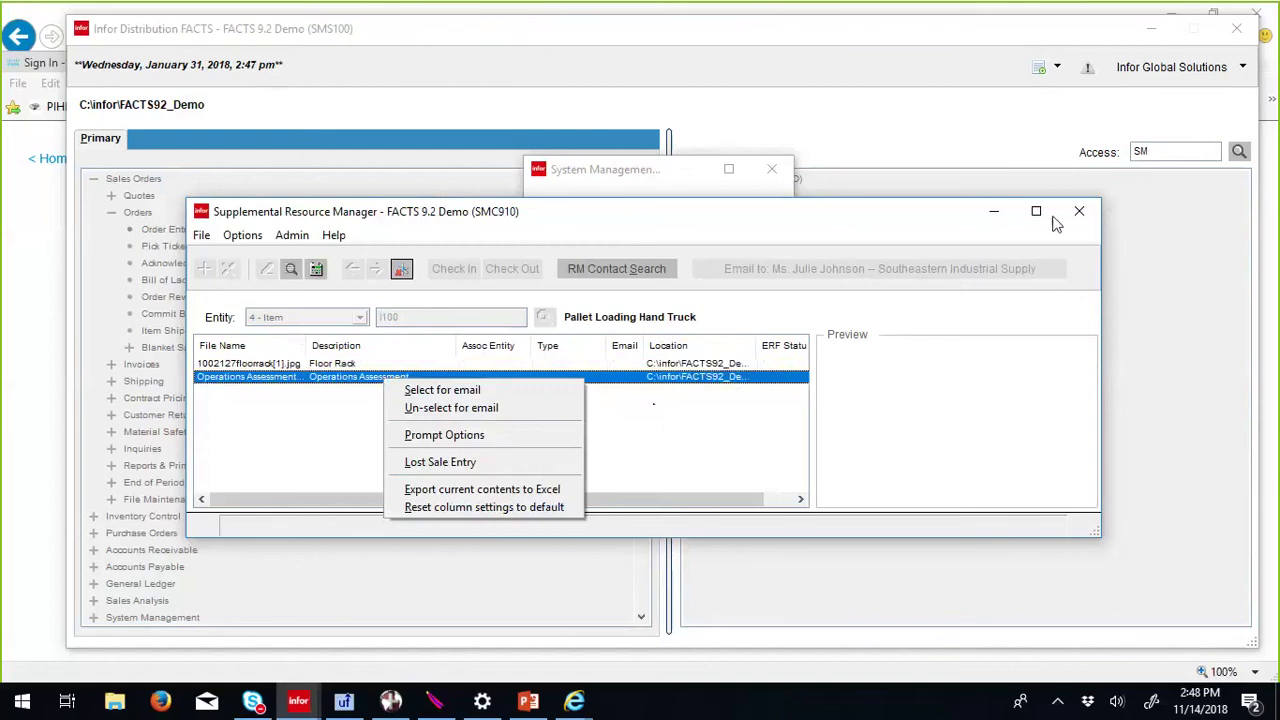
pyautogui.click(1013, 370)
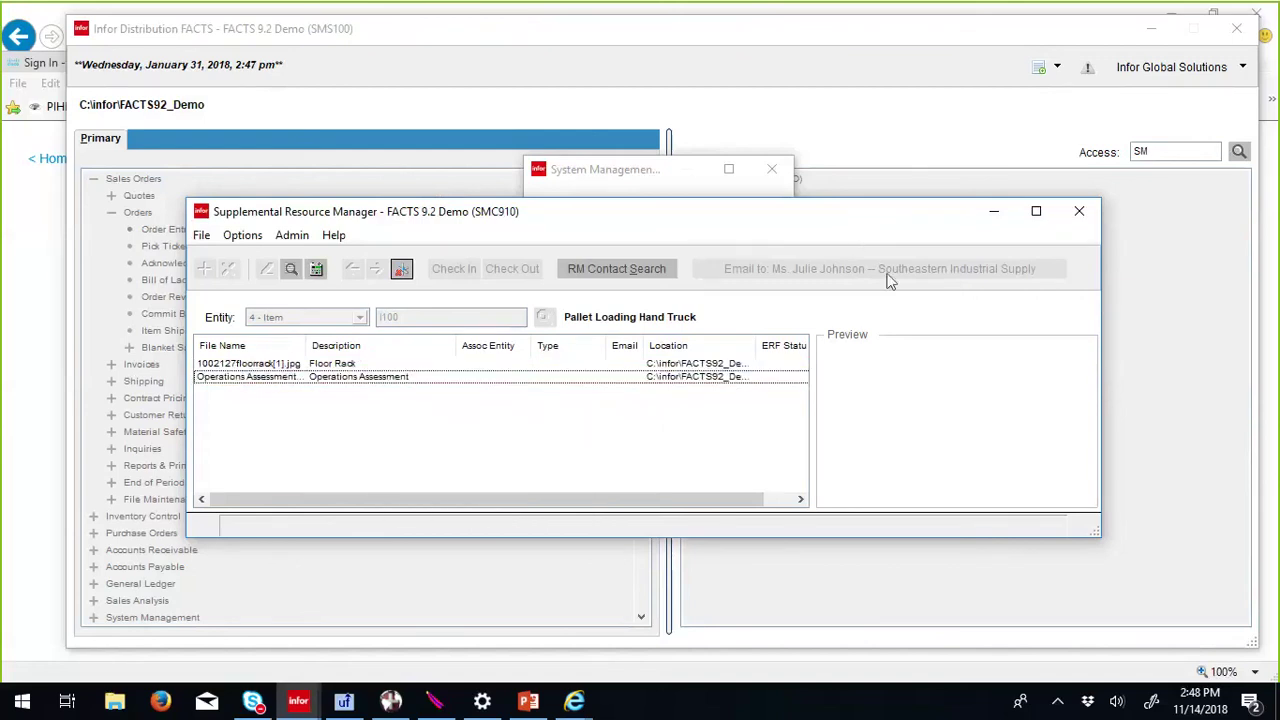
# Step: Move the Supplemental Resource Manager out of the way and close the System Management menu
pyautogui.click(1079, 211)
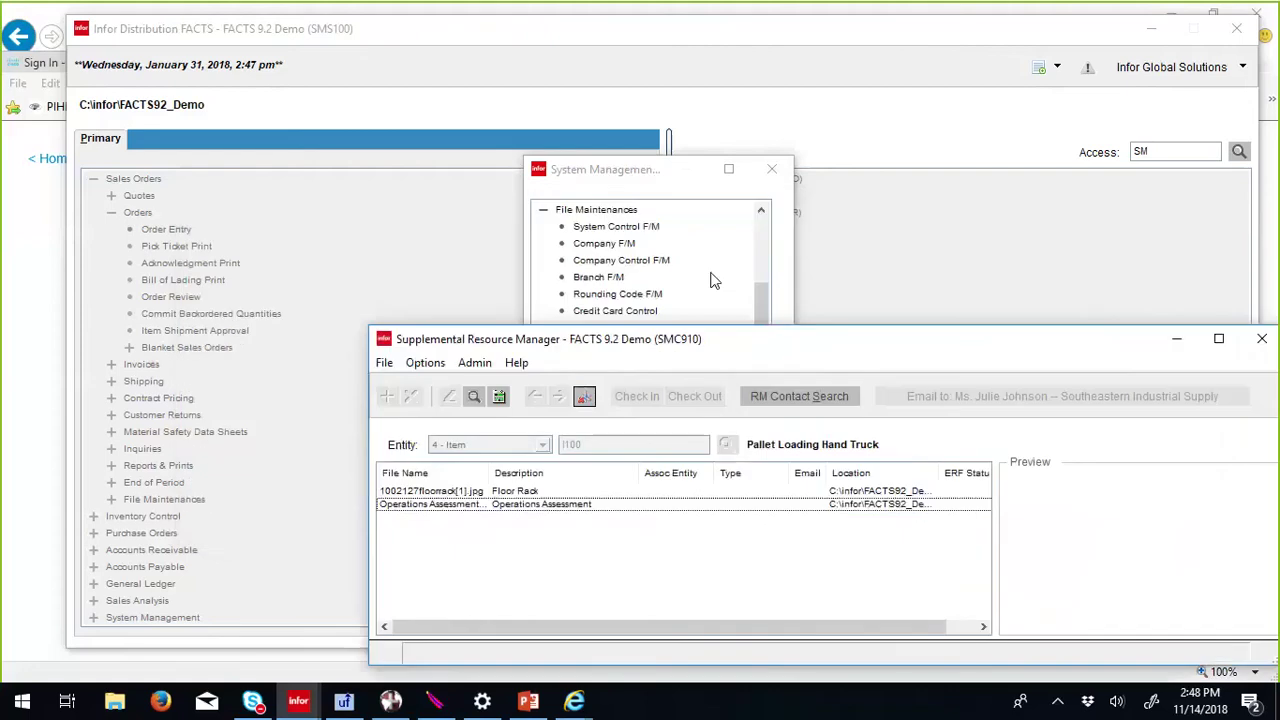
pyautogui.click(666, 504)
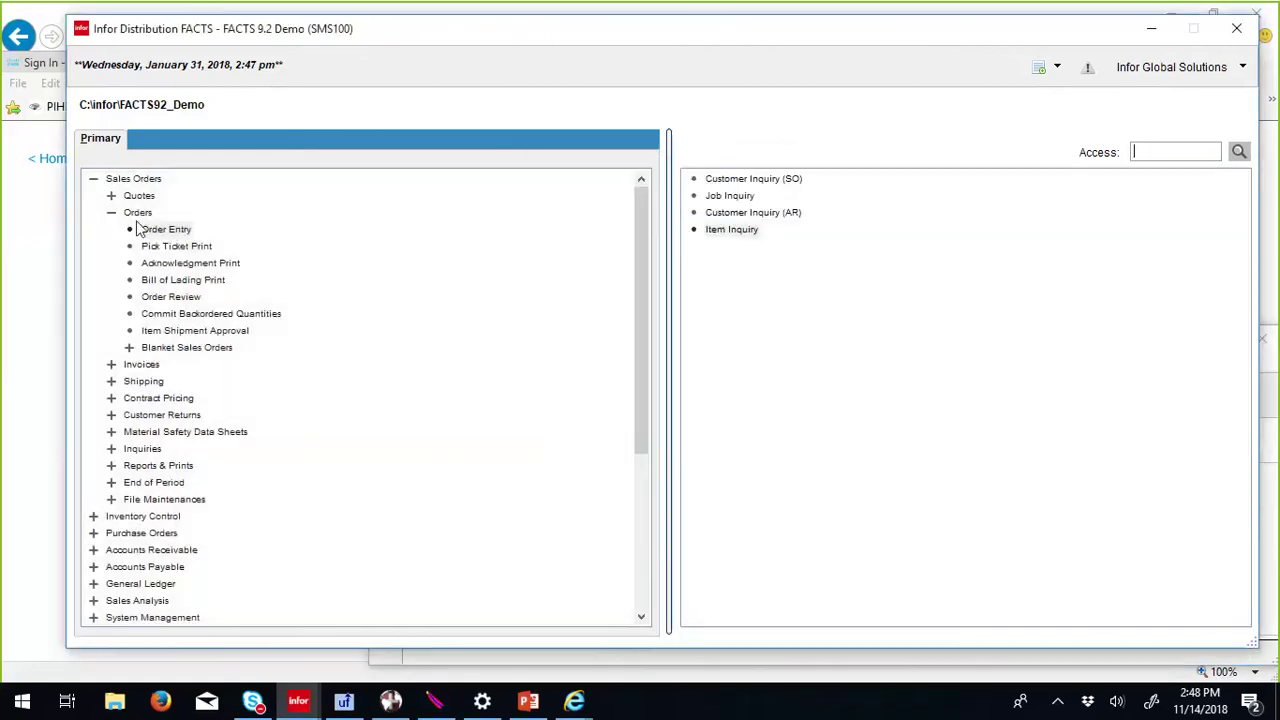
# Step: Load the existing Southeastern Industrial Supply order in Order Entry by its document number and dismiss the important notes
pyautogui.doubleClick(187, 231)
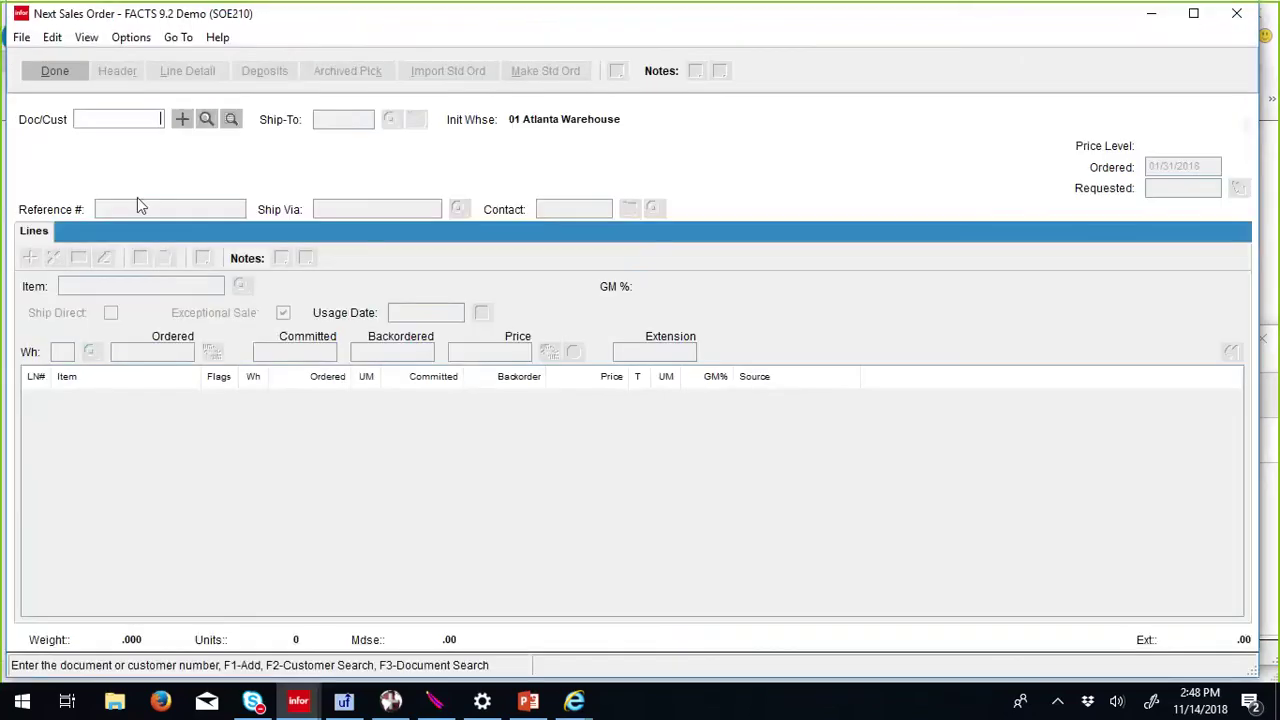
pyautogui.write('1935')
pyautogui.press('Return')
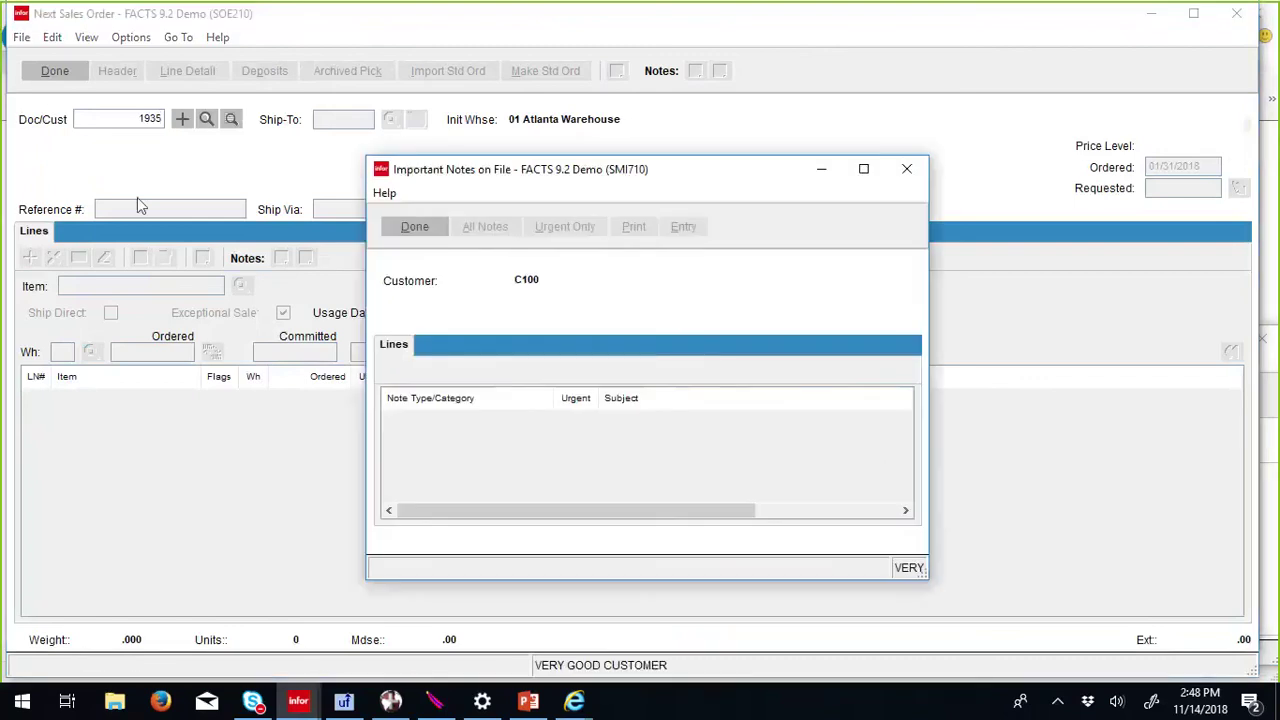
pyautogui.click(415, 228)
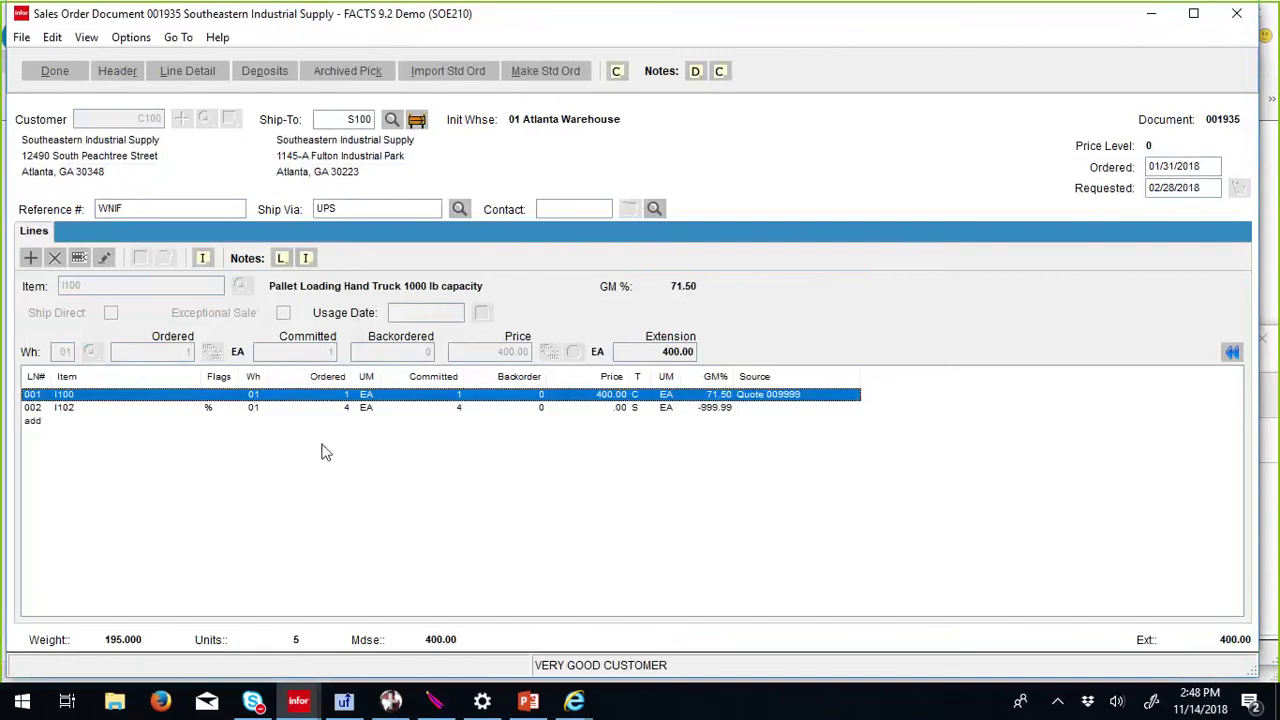
# Step: Start a new order line for item I102 and bring up its linked files in the Supplemental Resource Manager
pyautogui.click(31, 259)
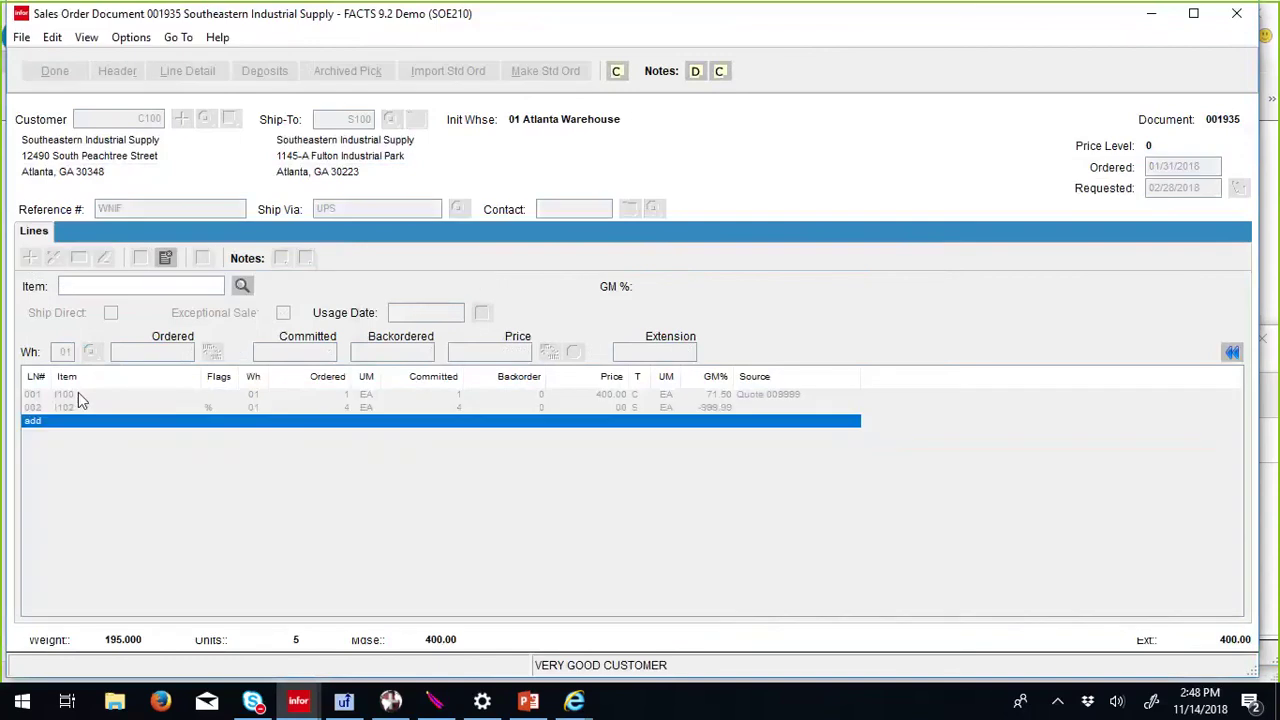
pyautogui.write('I102')
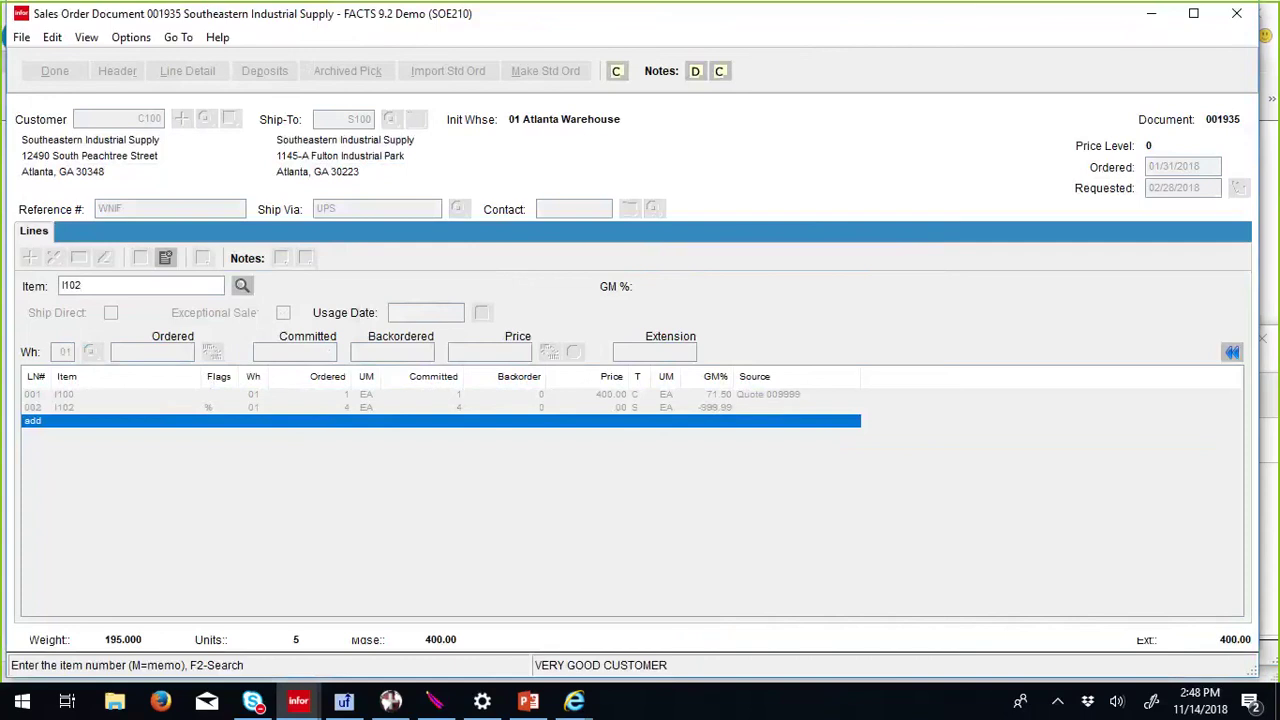
pyautogui.press('Return')
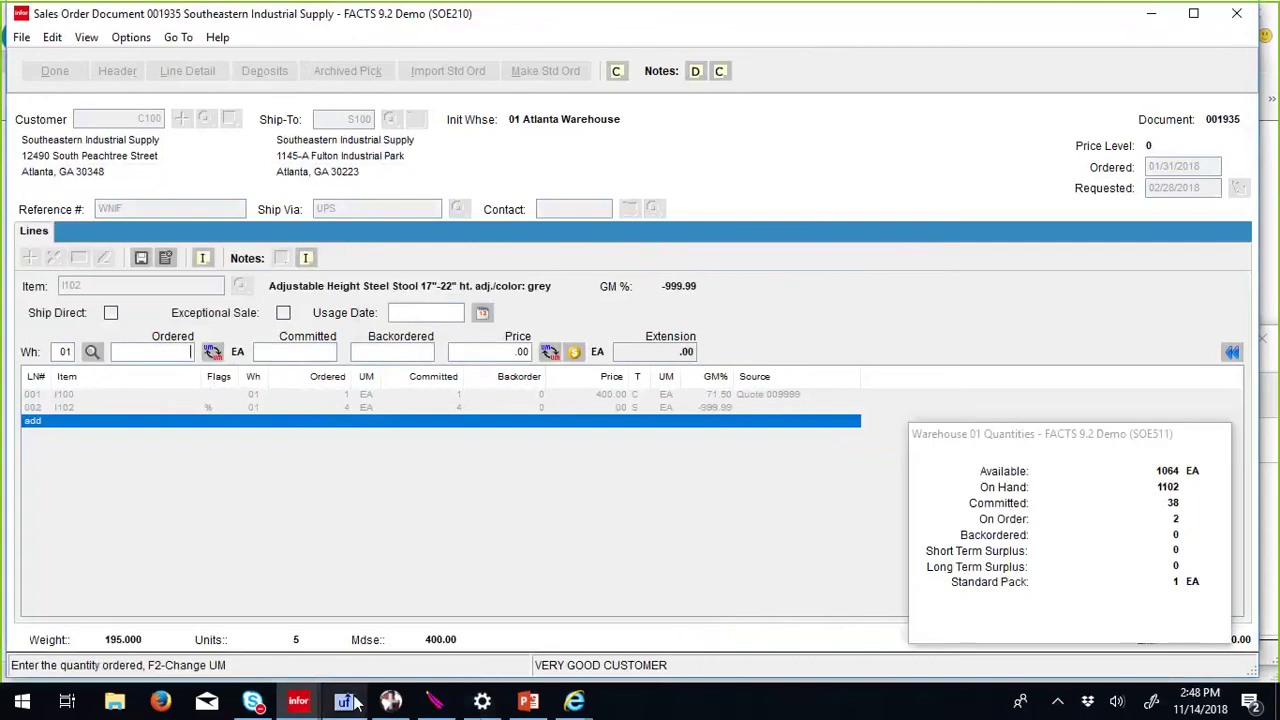
pyautogui.moveTo(298, 700)
pyautogui.click(478, 642)
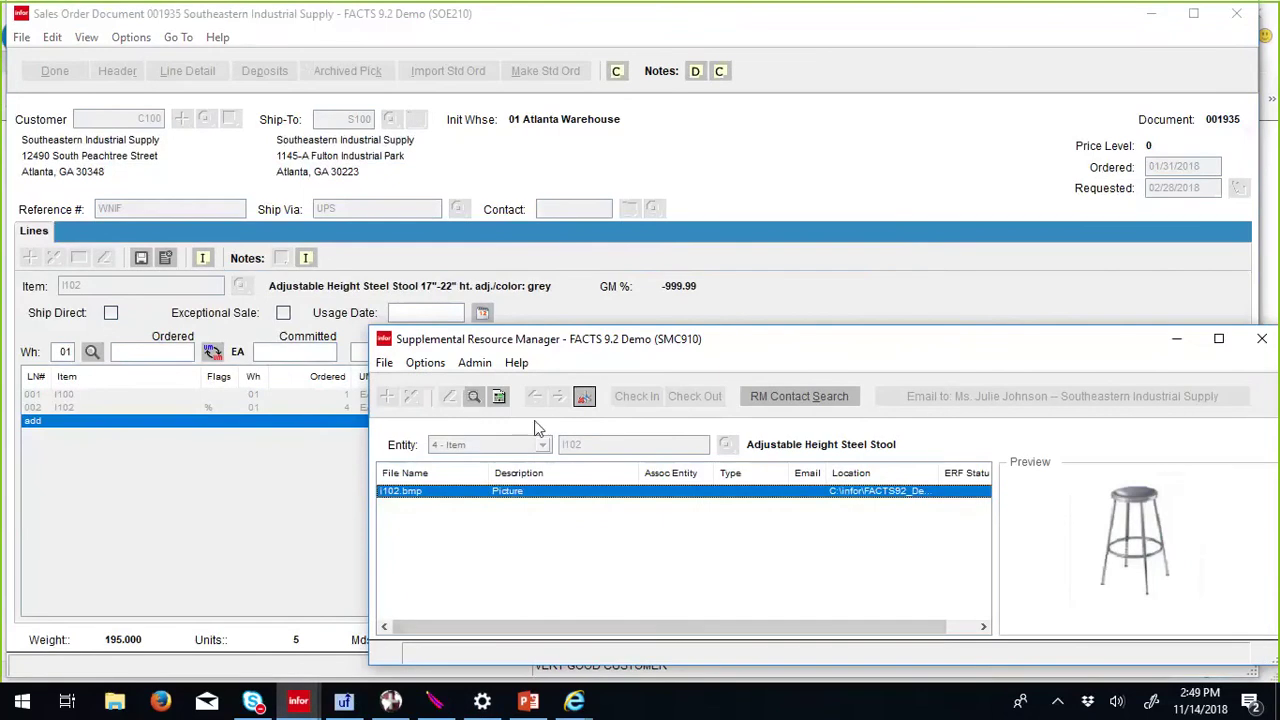
# Step: Show the email options for the I102.bmp picture, return to the sales order and cancel the new line
pyautogui.click(586, 398)
pyautogui.rightClick(596, 494)
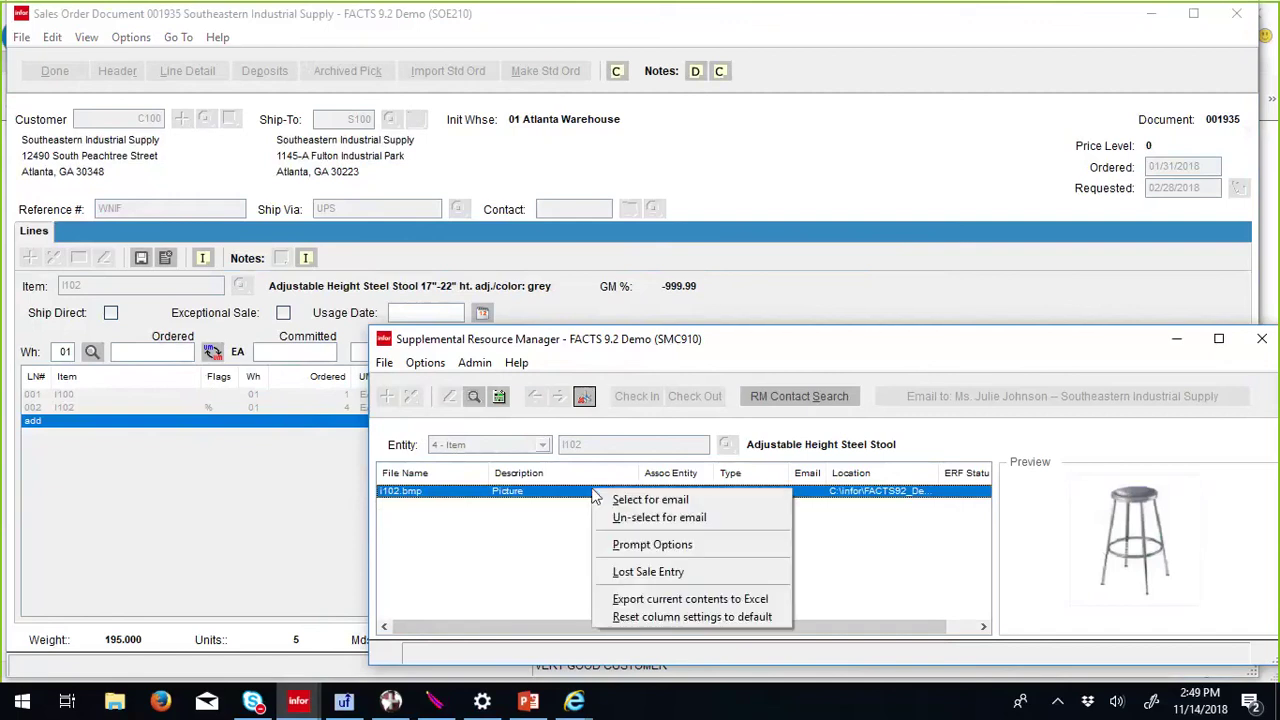
pyautogui.click(303, 559)
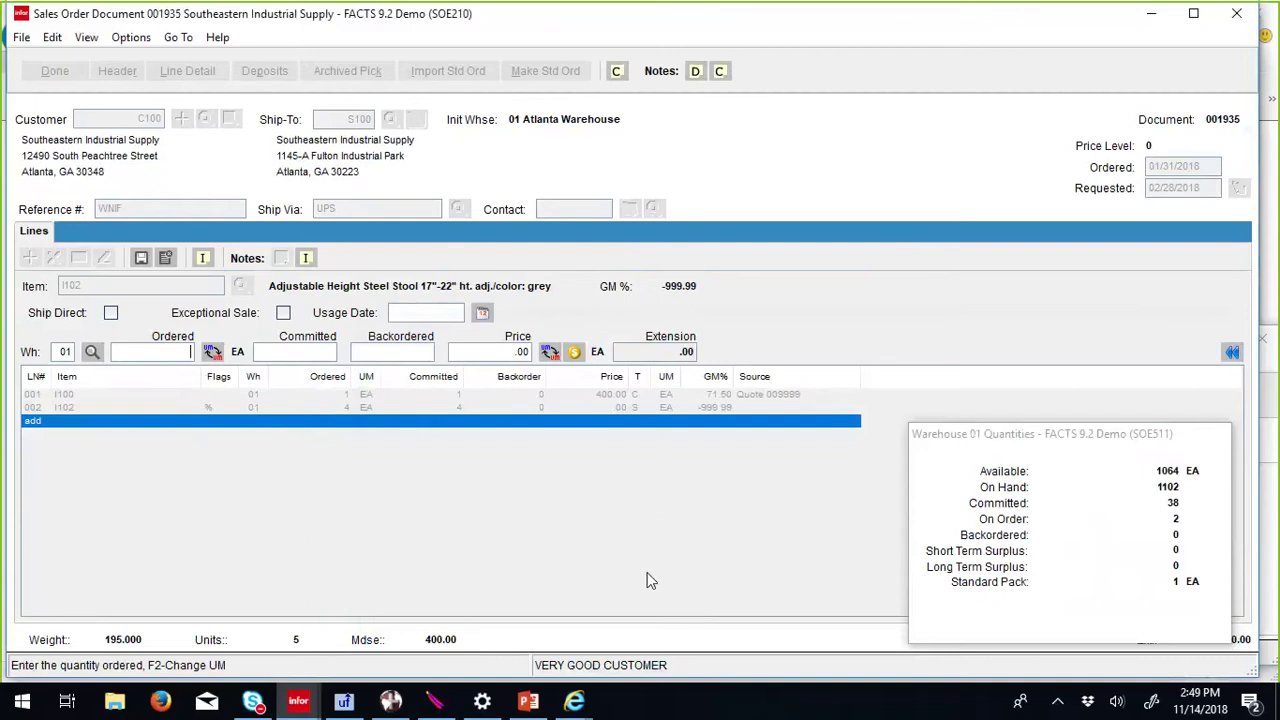
pyautogui.hotkey('shift', 'Tab')
pyautogui.press('Escape')
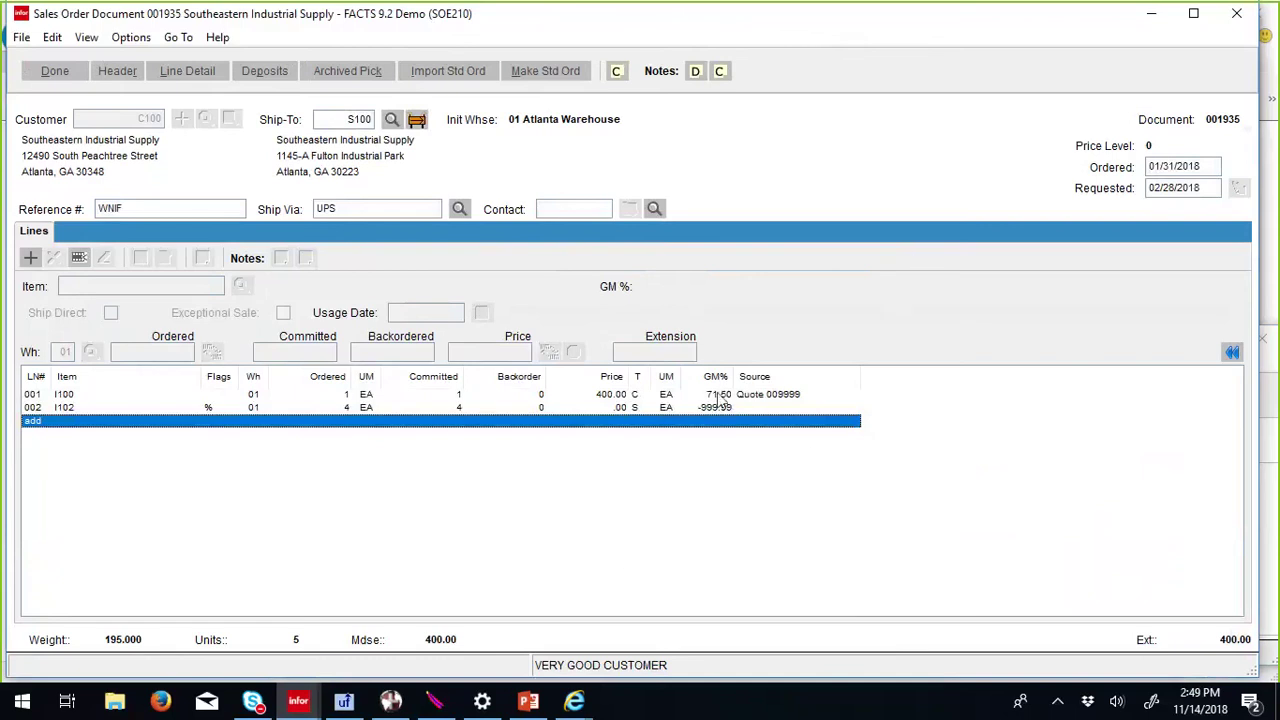
# Step: Finish the sales order through its footer and print options, cancel the acknowledgment print and exit Order Entry
pyautogui.click(55, 72)
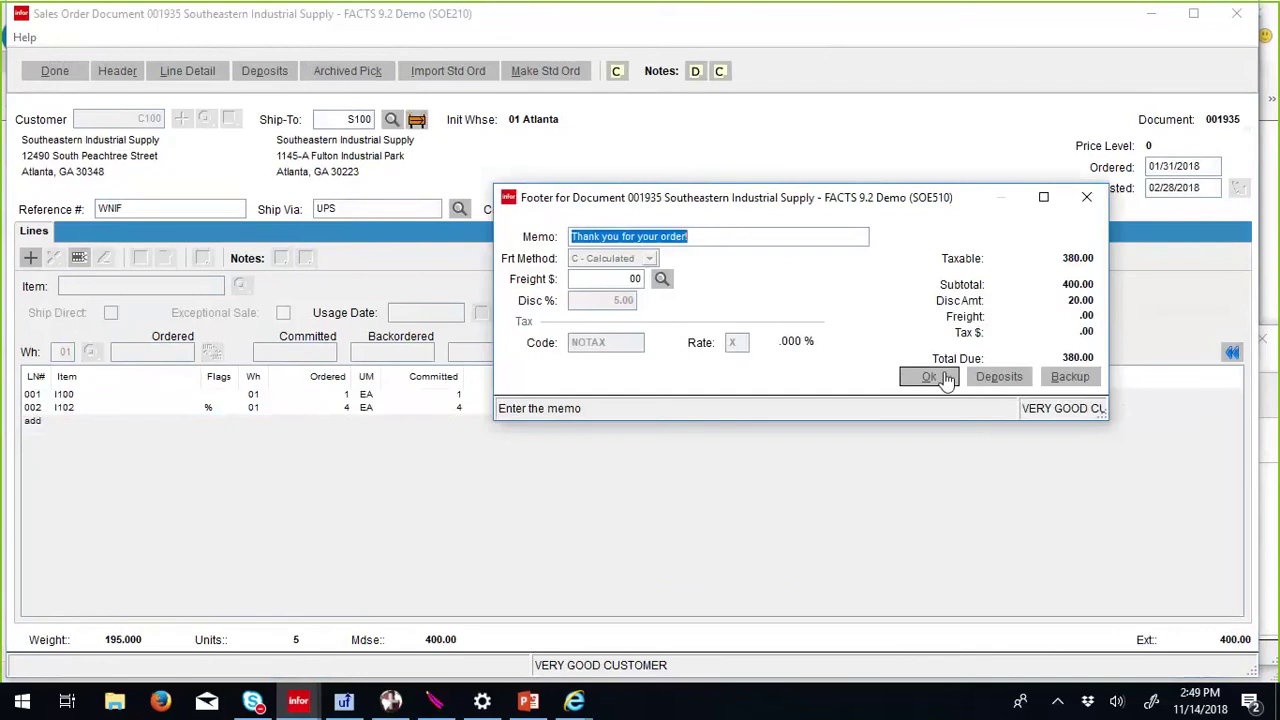
pyautogui.press('Return')
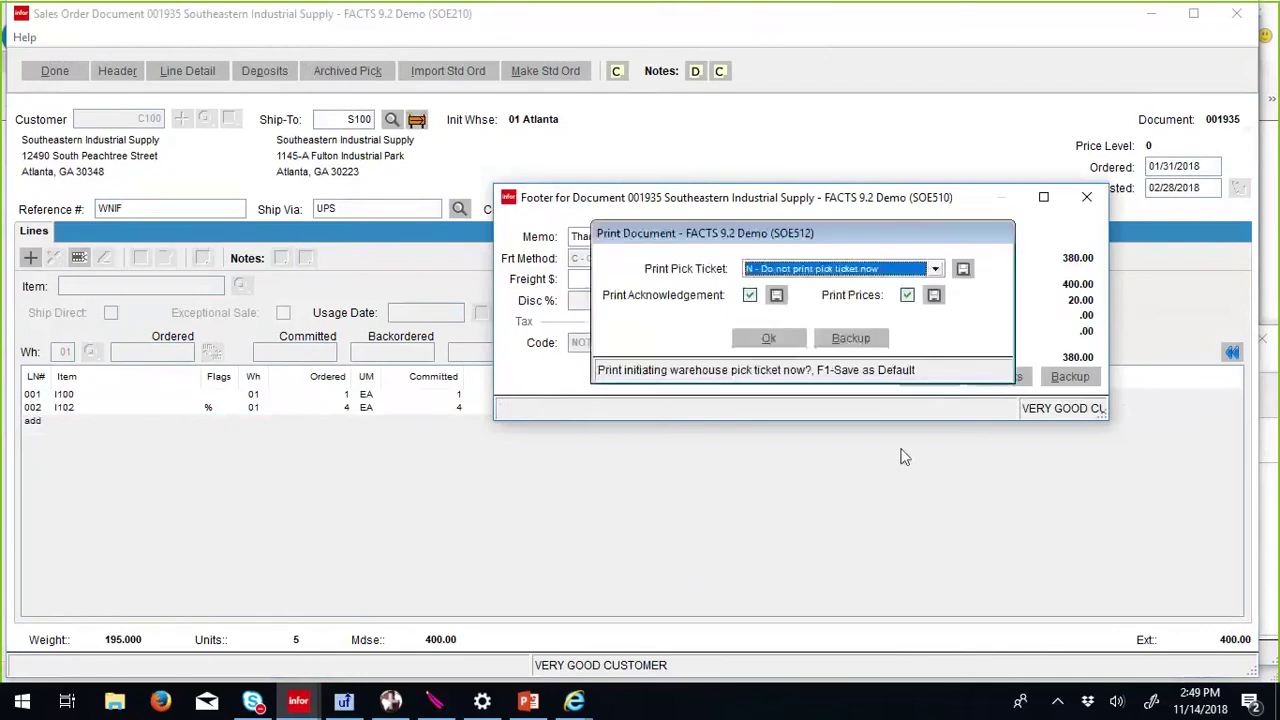
pyautogui.click(764, 336)
pyautogui.press('Return')
pyautogui.press('Escape')
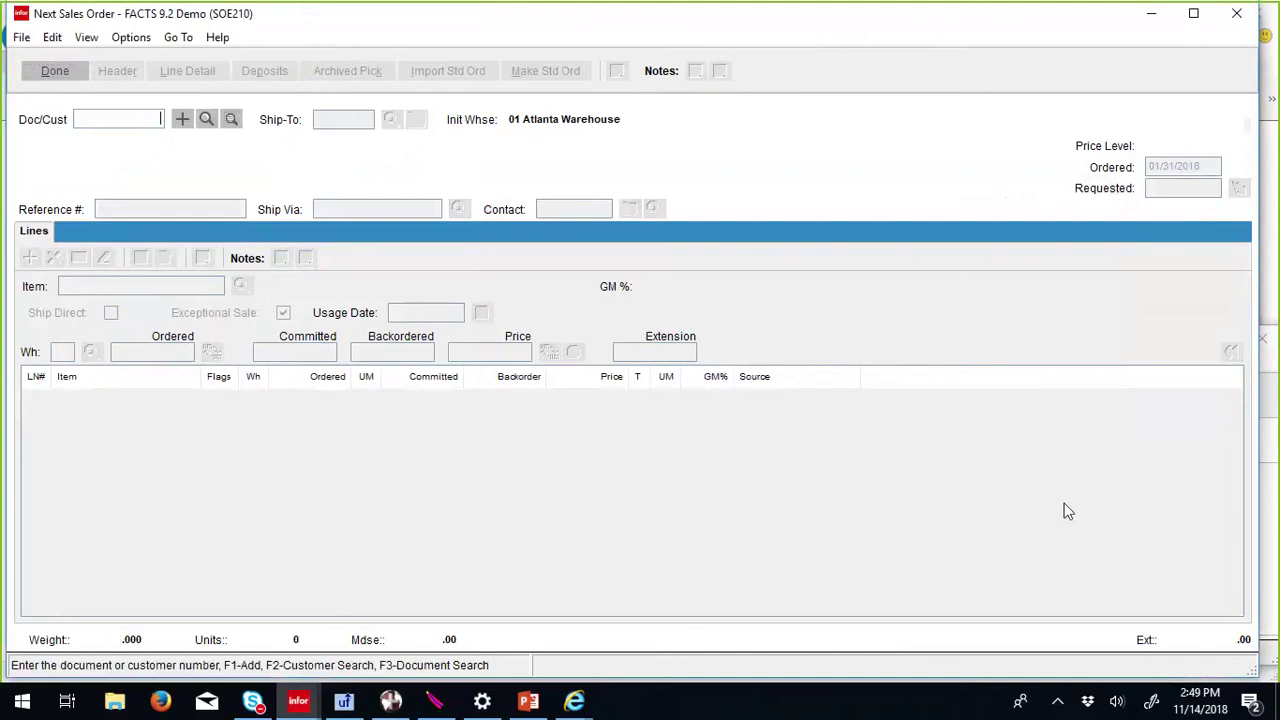
pyautogui.click(55, 70)
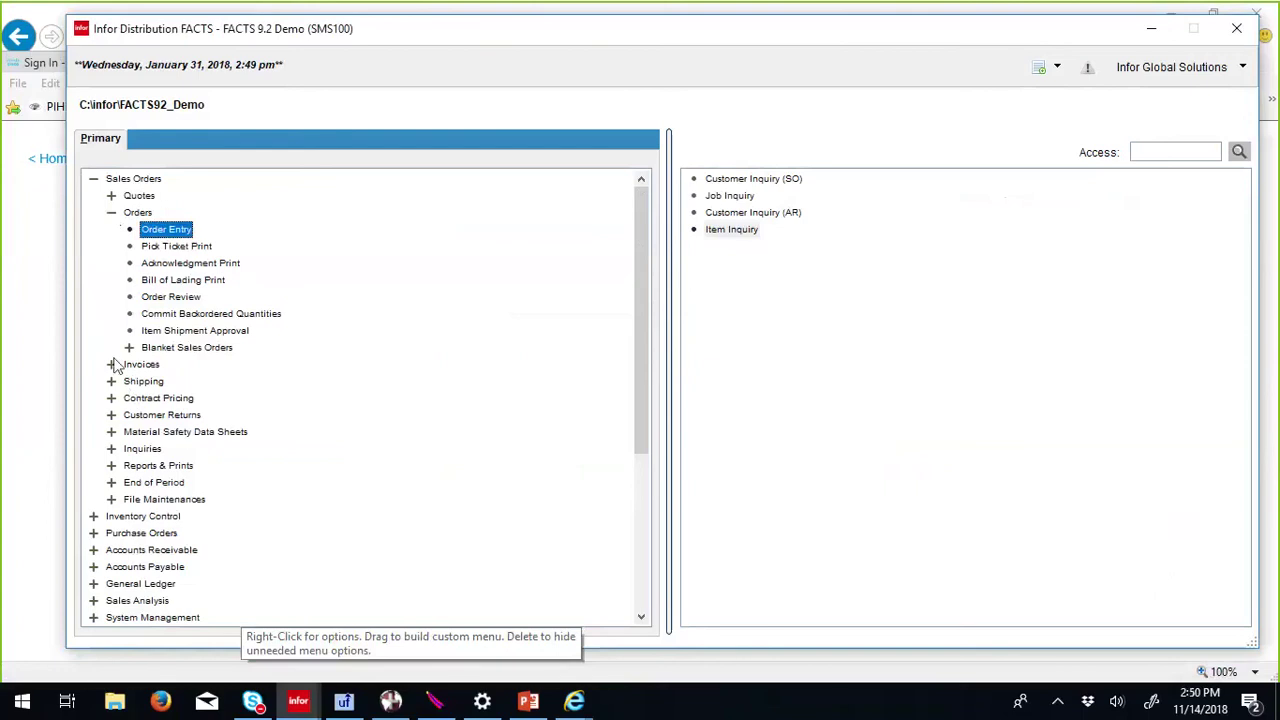
# Step: View the customer's I100 return document in Customer Returns Entry and exit
pyautogui.doubleClick(135, 418)
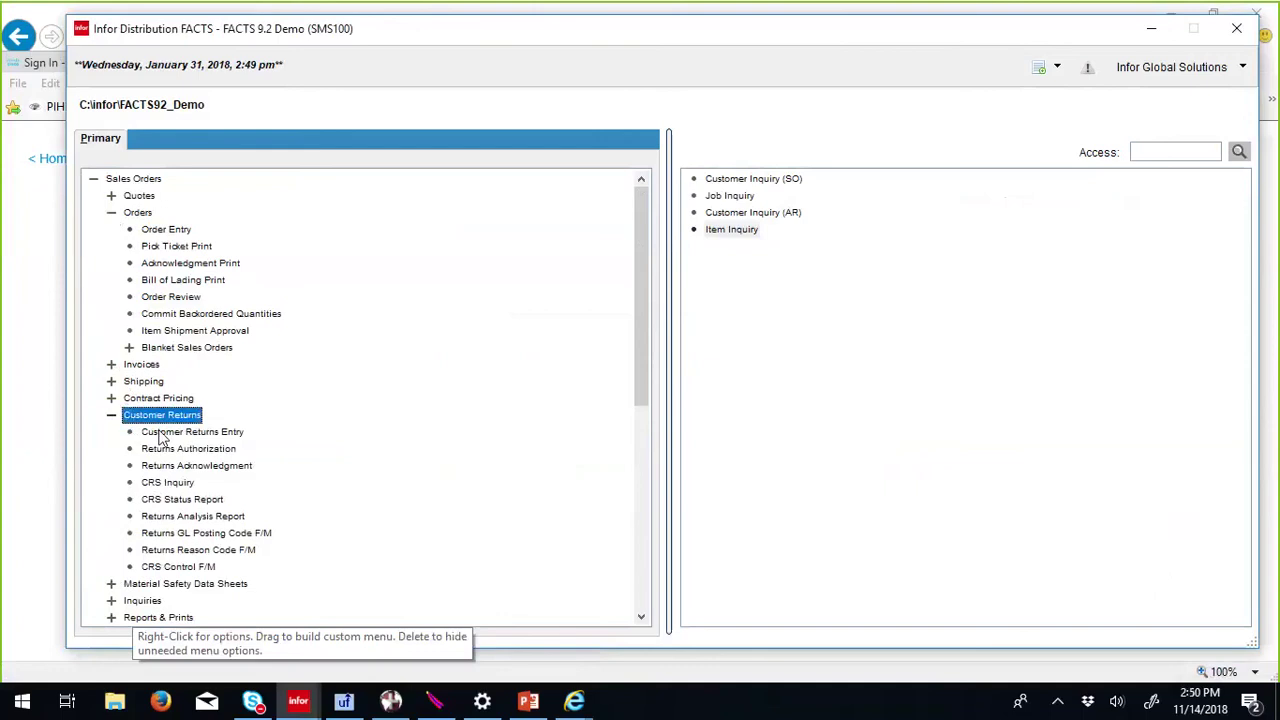
pyautogui.doubleClick(159, 433)
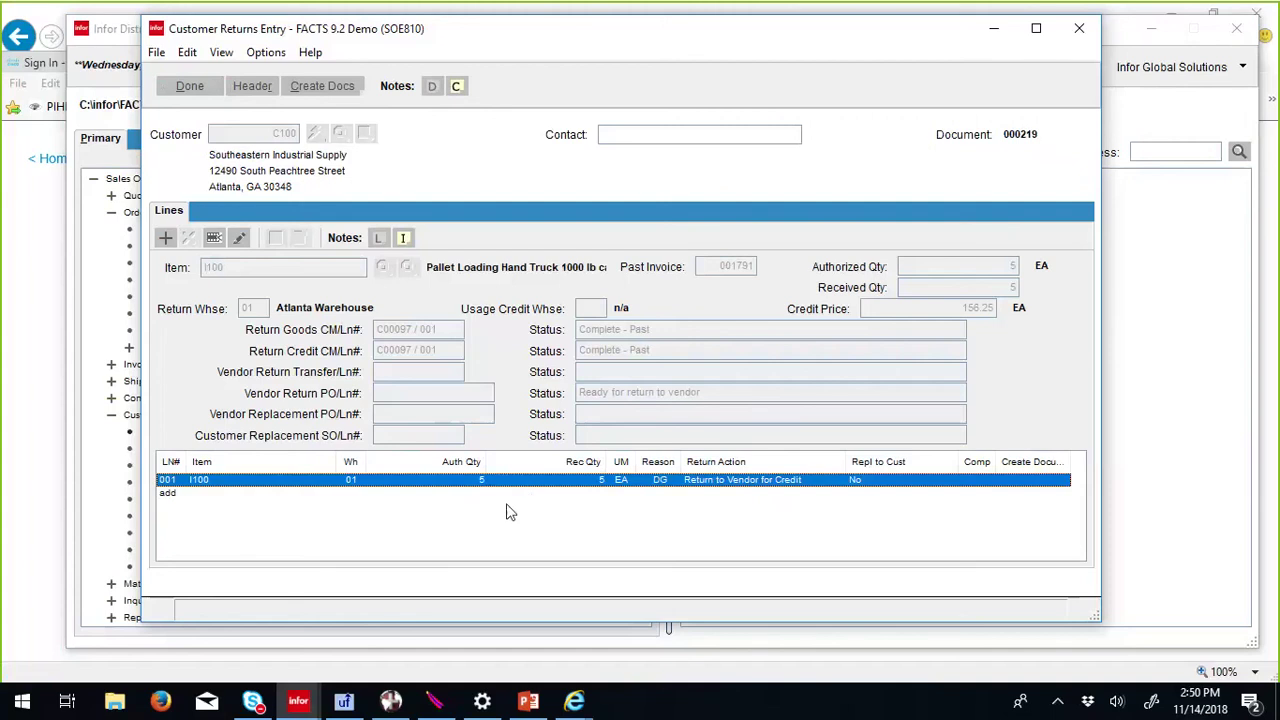
pyautogui.click(182, 90)
pyautogui.click(190, 86)
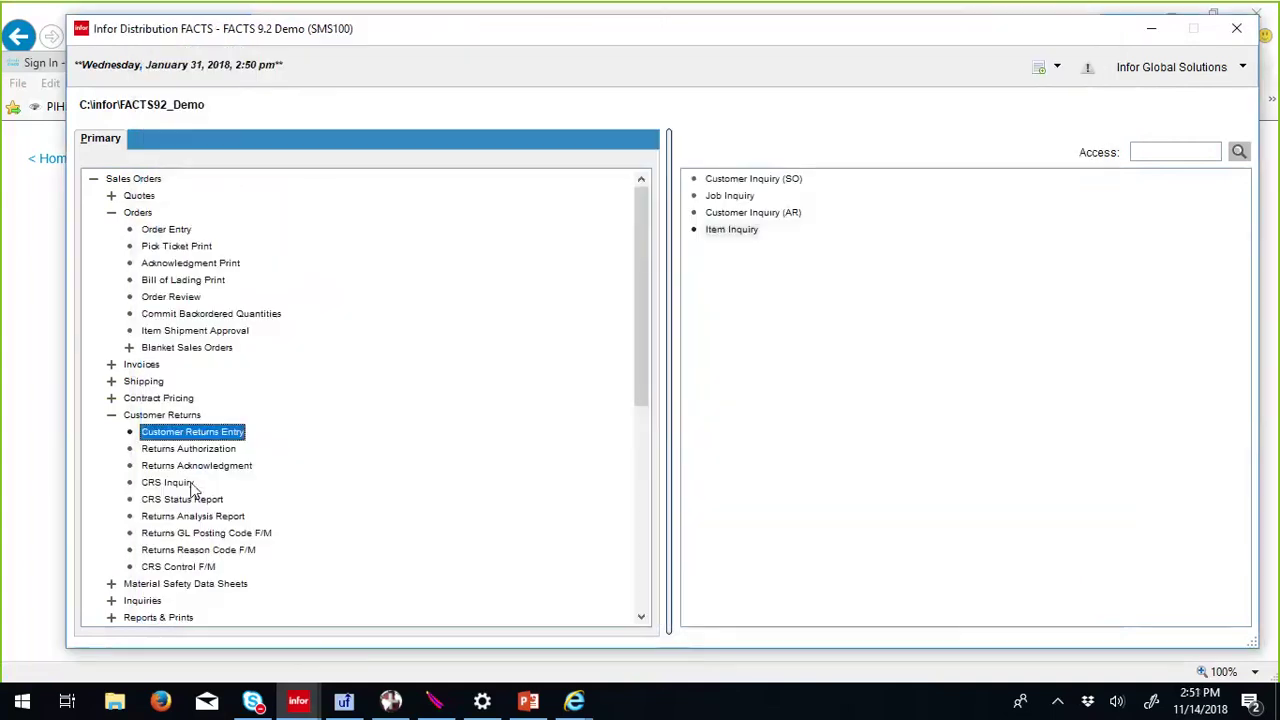
# Step: Look up the same customer return by its document number in CRS Inquiry and exit
pyautogui.click(170, 483)
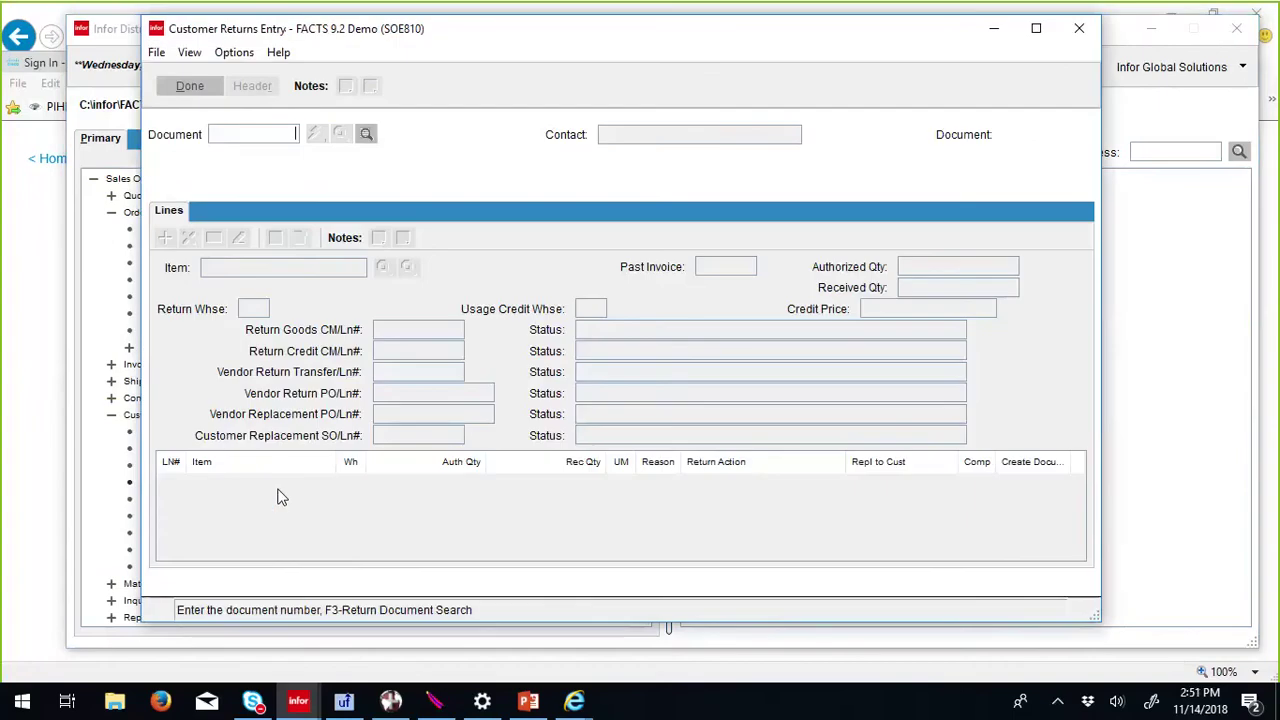
pyautogui.write('21')
pyautogui.write('5')
pyautogui.press('Return')
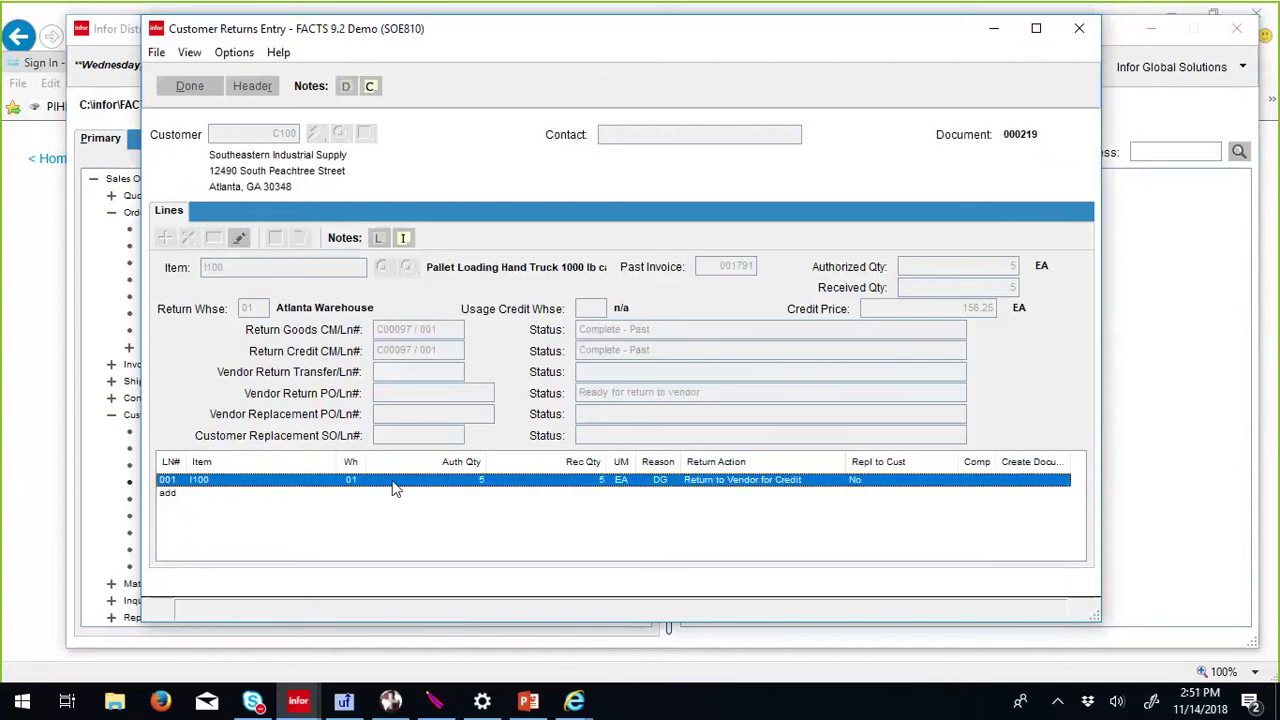
pyautogui.click(190, 86)
pyautogui.click(191, 87)
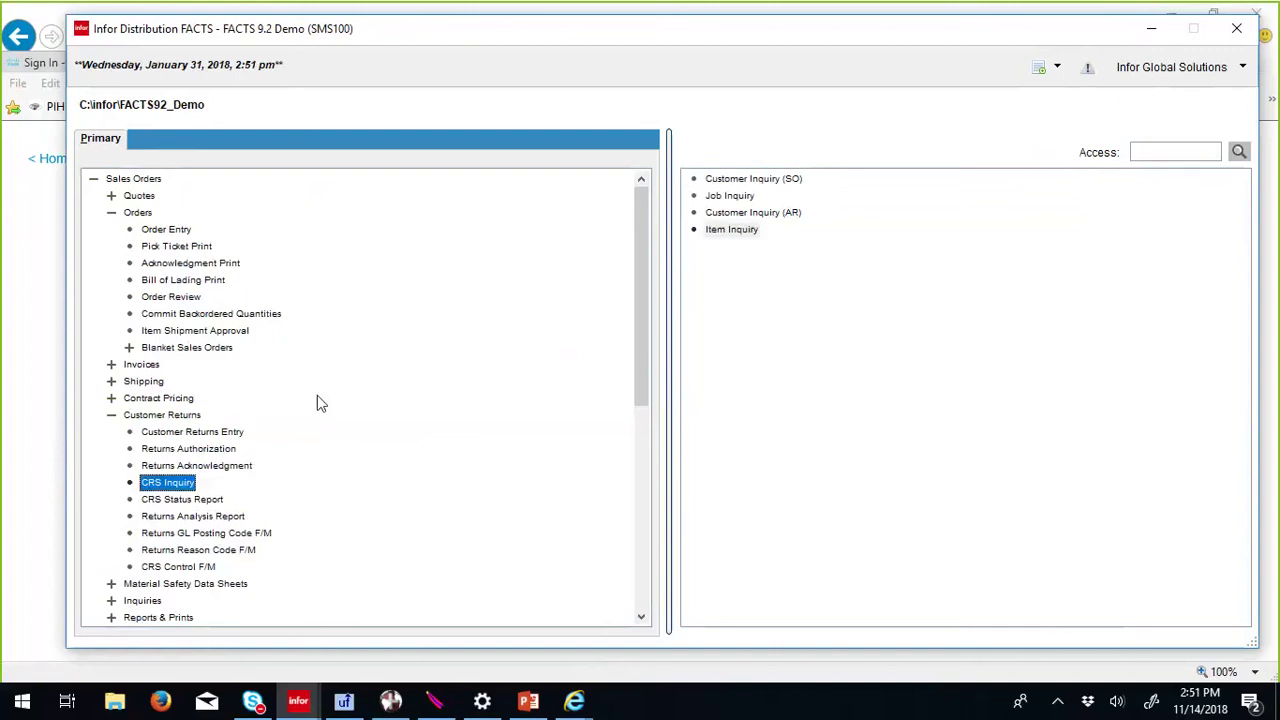
# Step: Switch to the PowerPoint webinar deck and start the slide show from the "FACTS Extended ECO System" slide
pyautogui.click(530, 702)
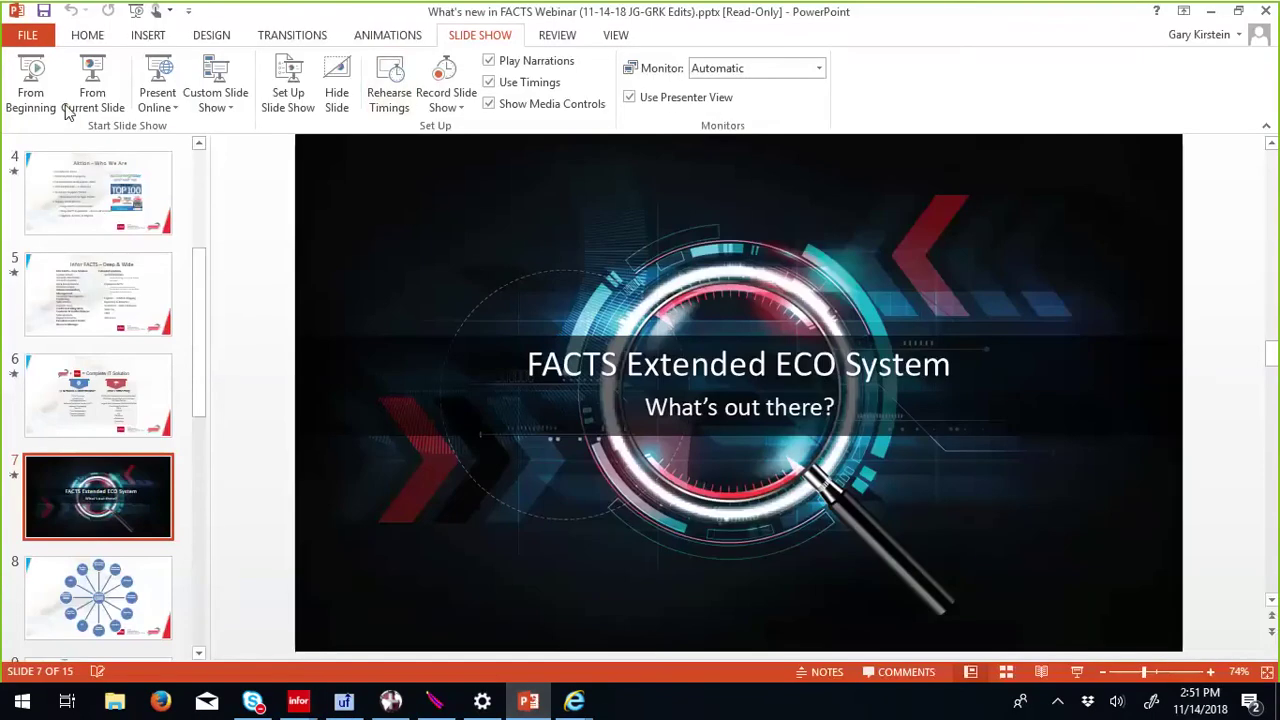
pyautogui.click(70, 108)
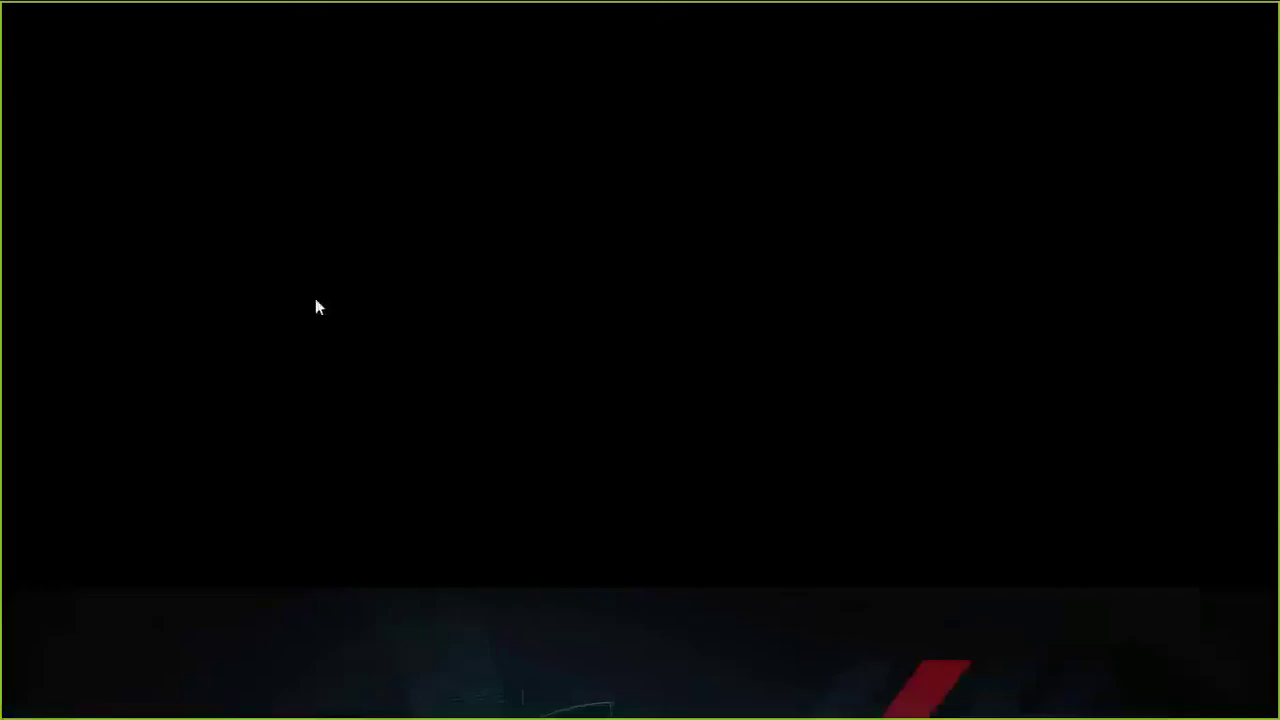